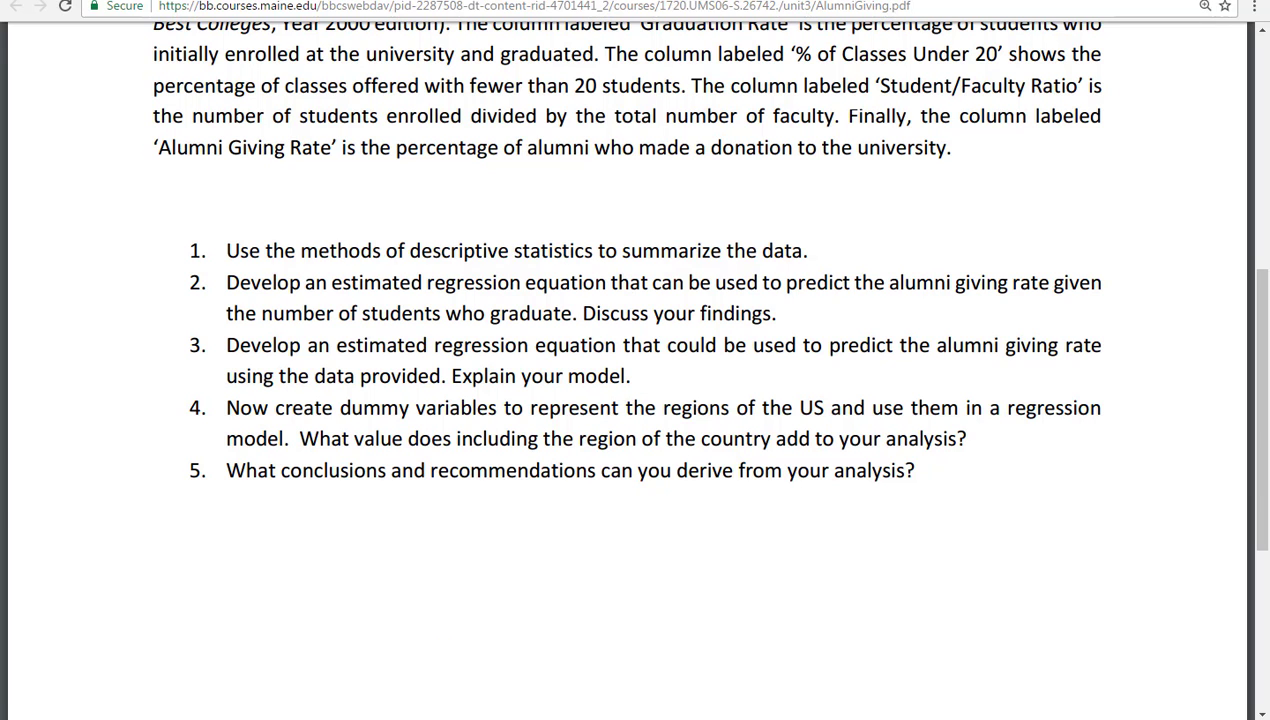
Switch to the Excel workbook and examine the predictors, adjusted R square and coefficients in the #3Subset regression output.
key(alt+Tab)
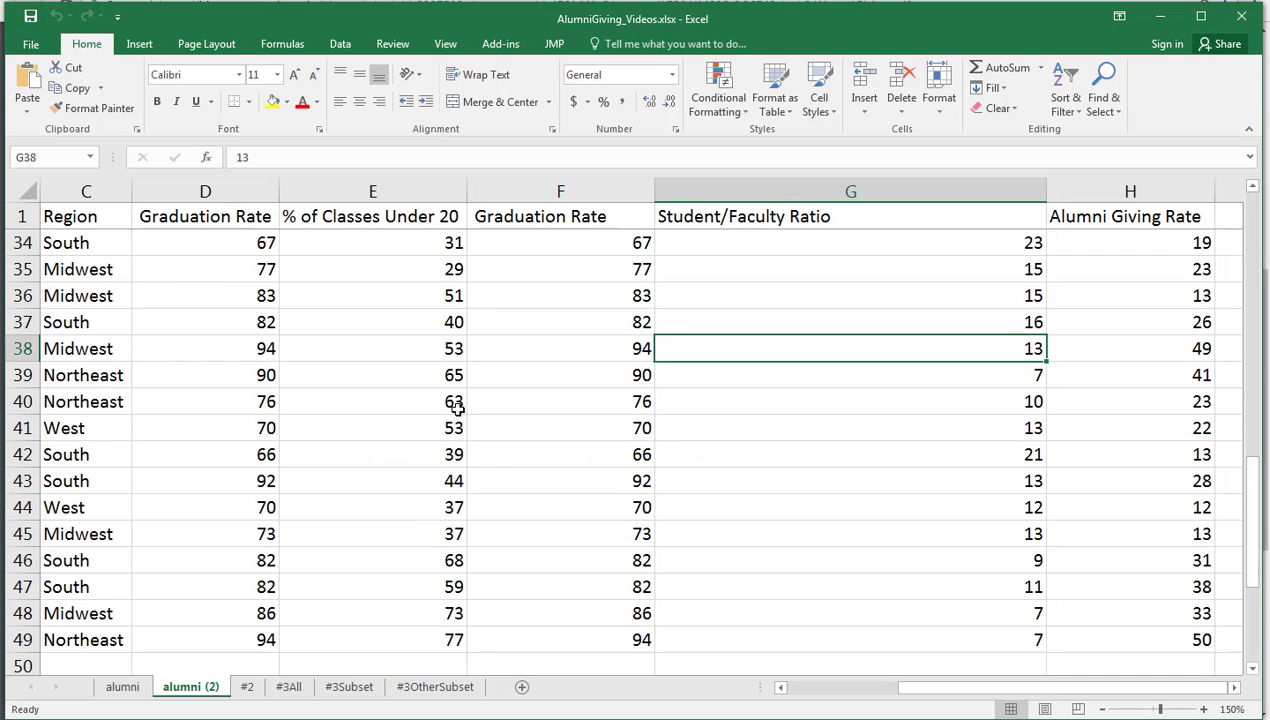
click(347, 688)
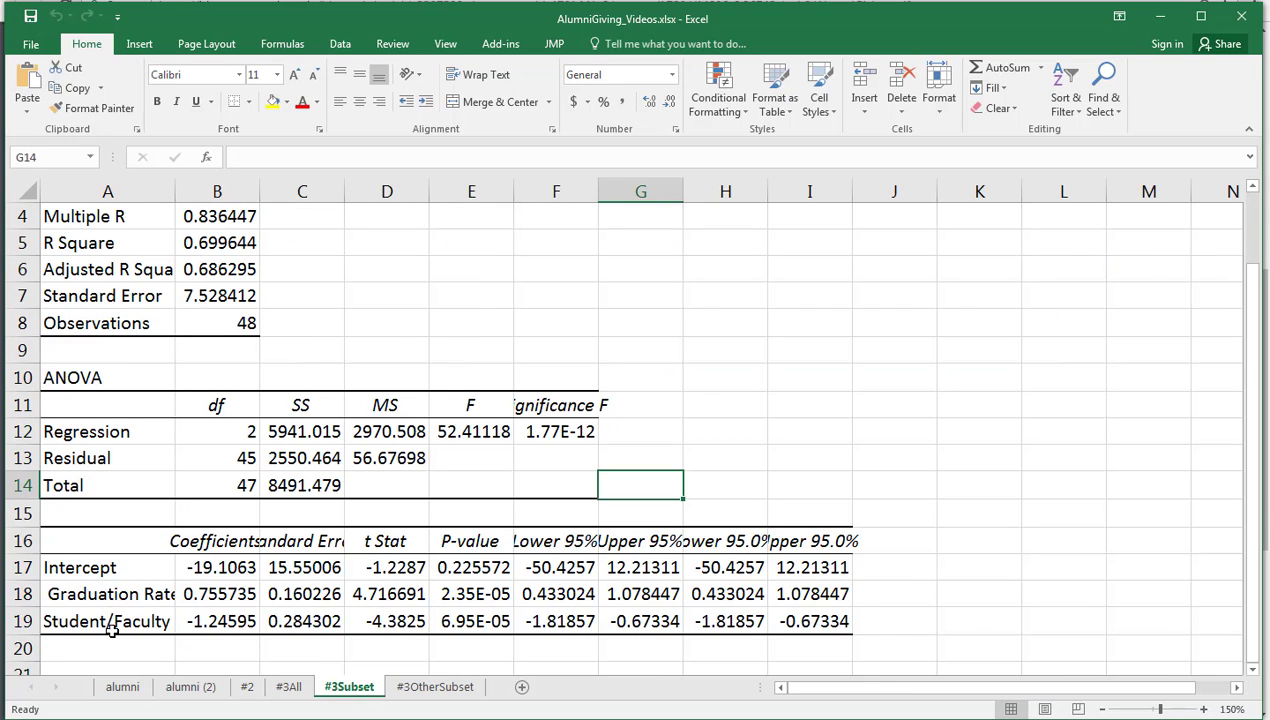
drag(82, 590, 100, 621)
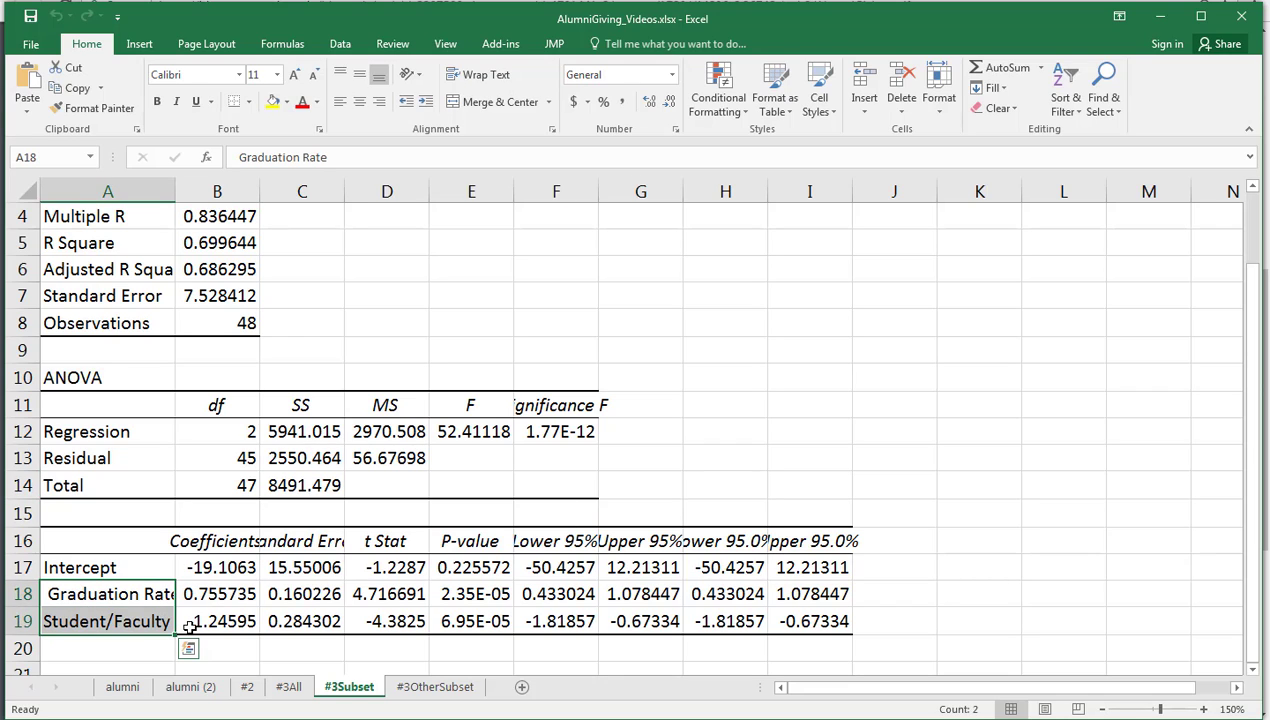
click(202, 269)
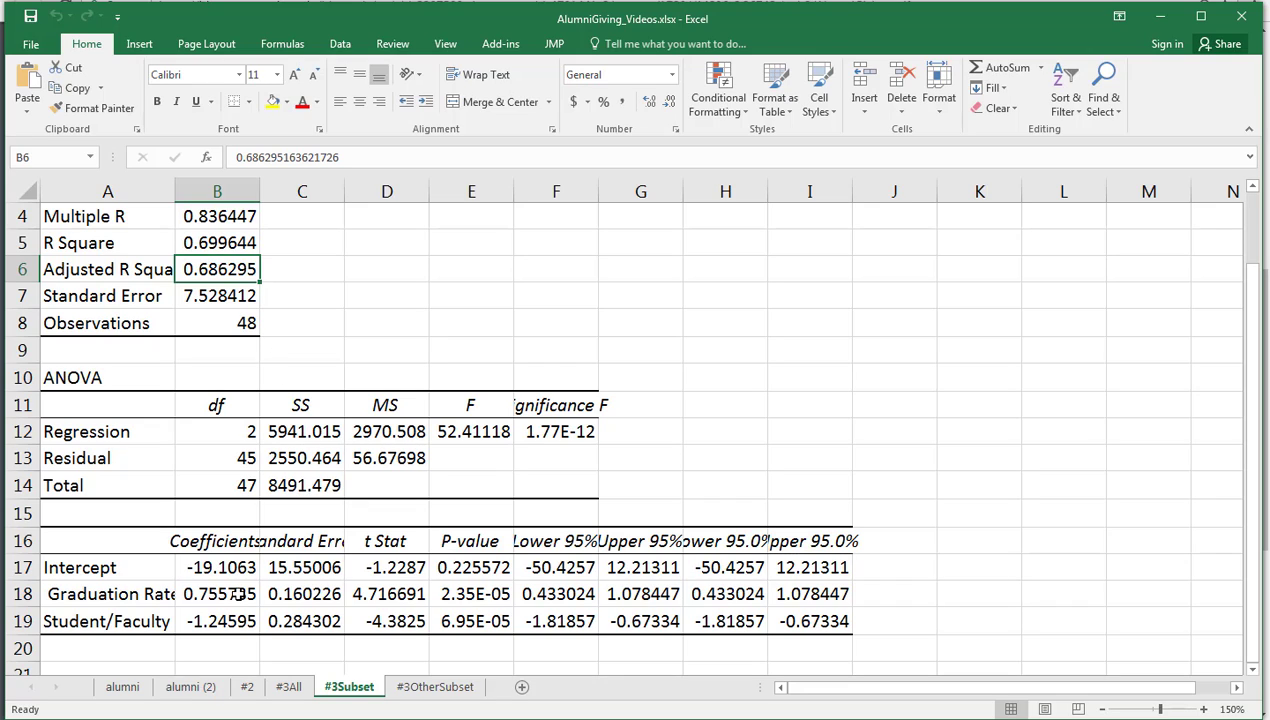
click(208, 592)
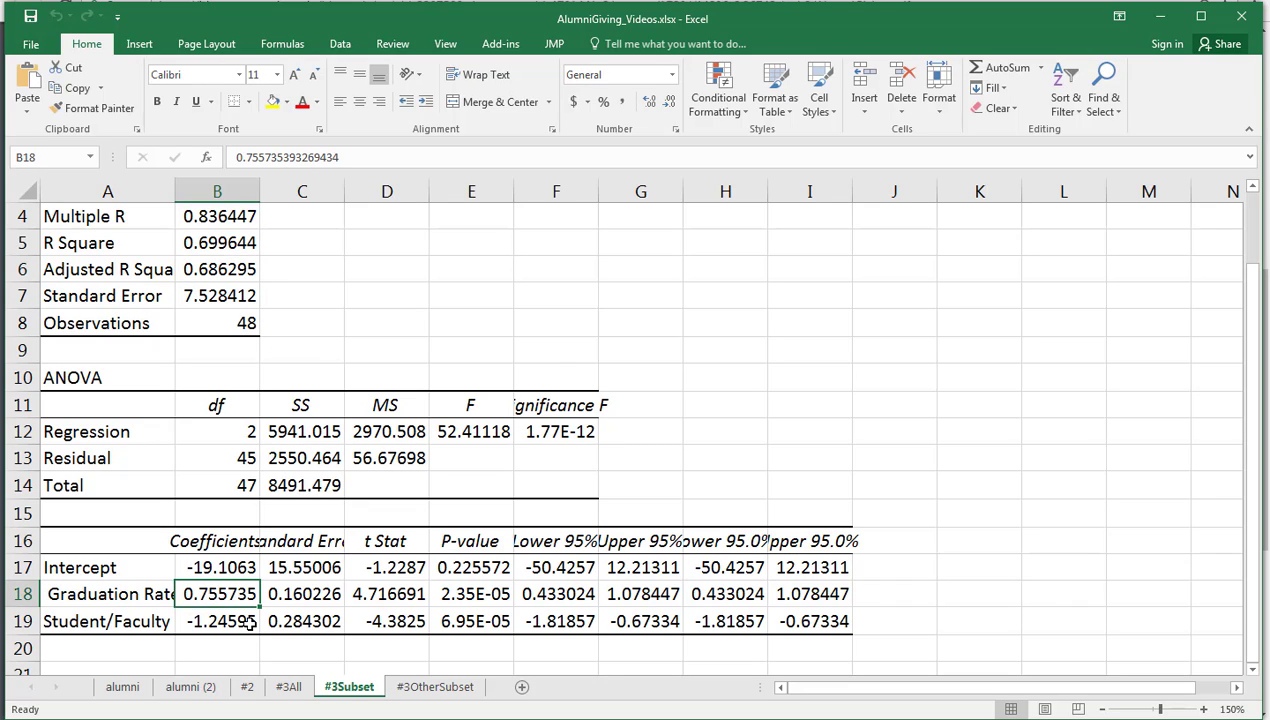
click(205, 621)
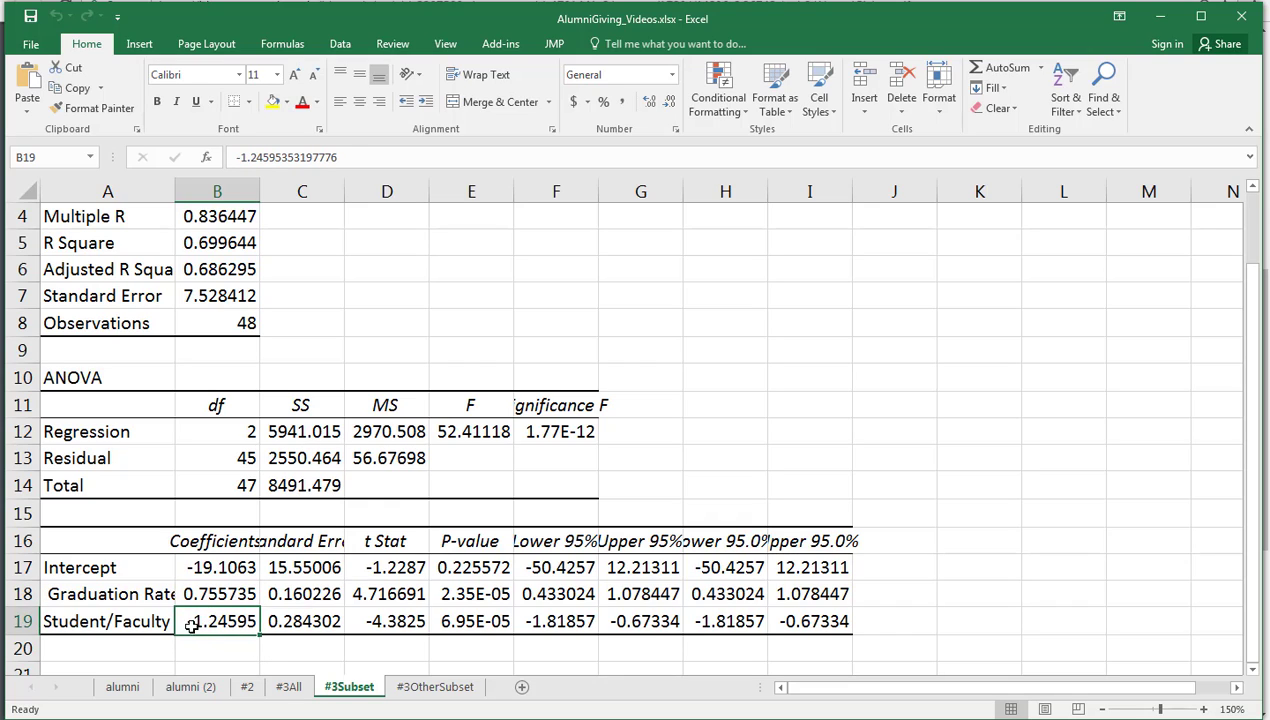
Review the Region values of the schools on the alumni (2) sheet, including Boston College and California Institute of Technology.
click(191, 687)
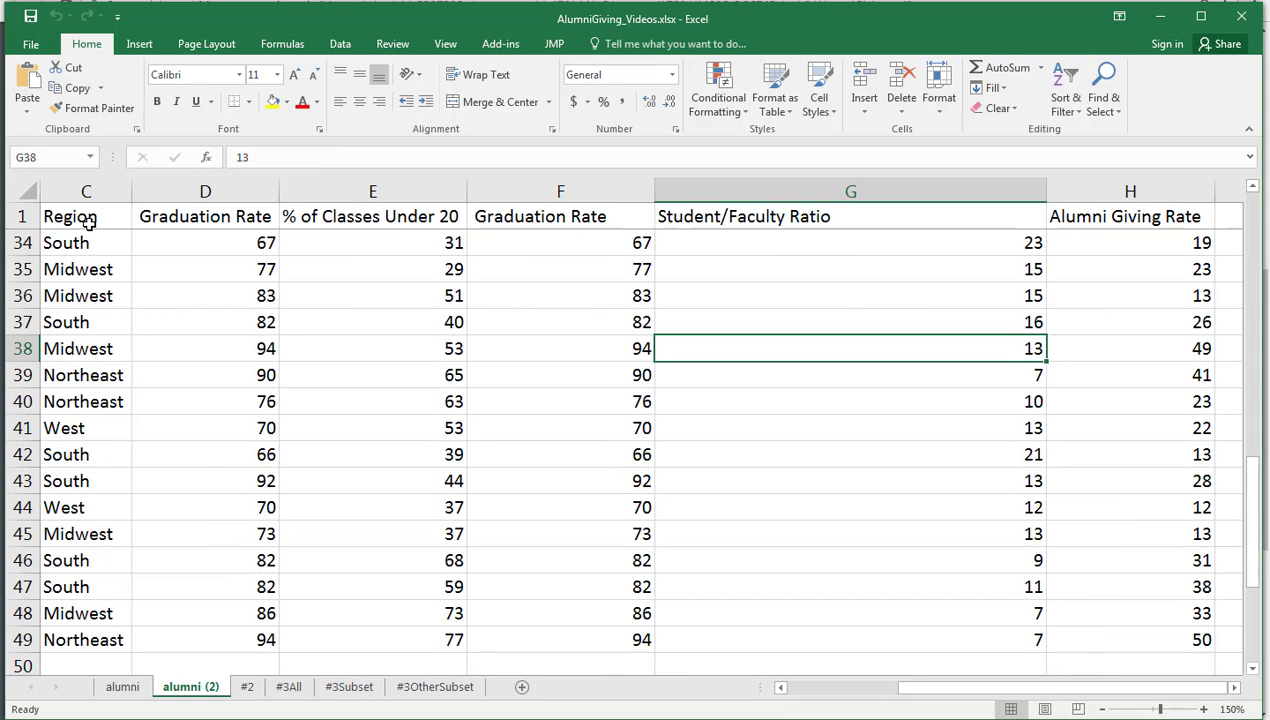
click(828, 692)
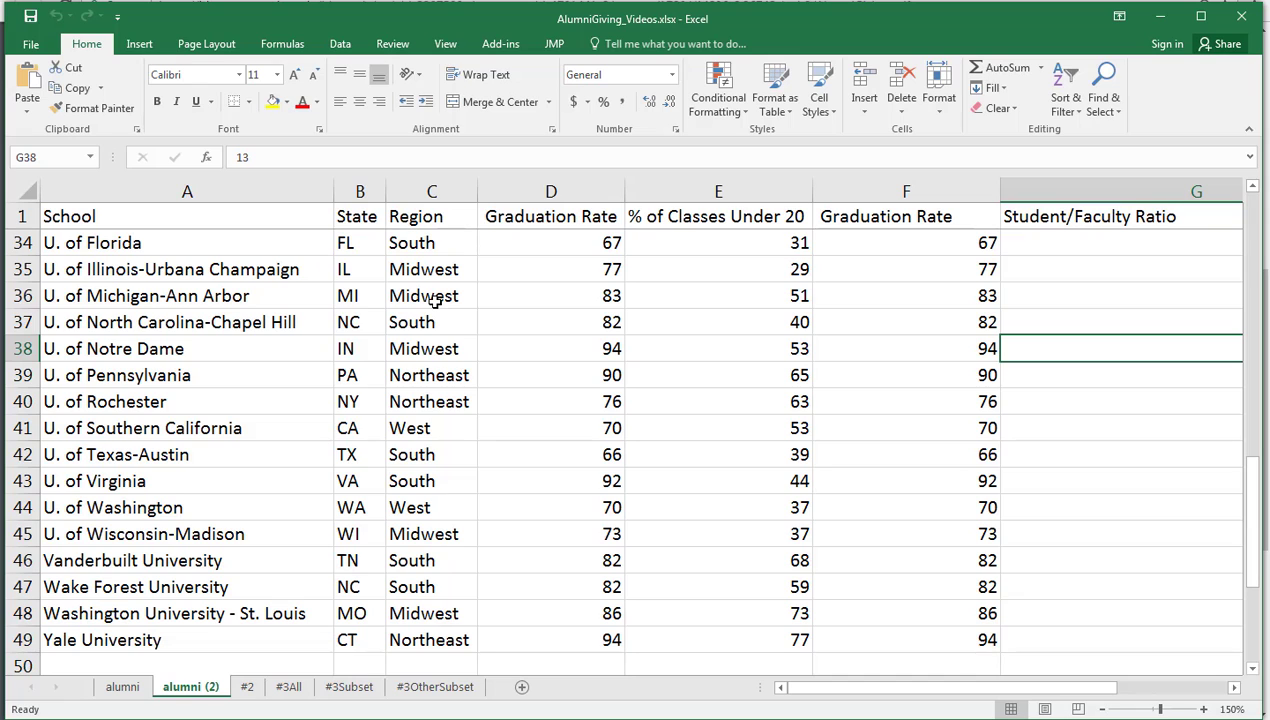
scroll(439, 364, up, 11)
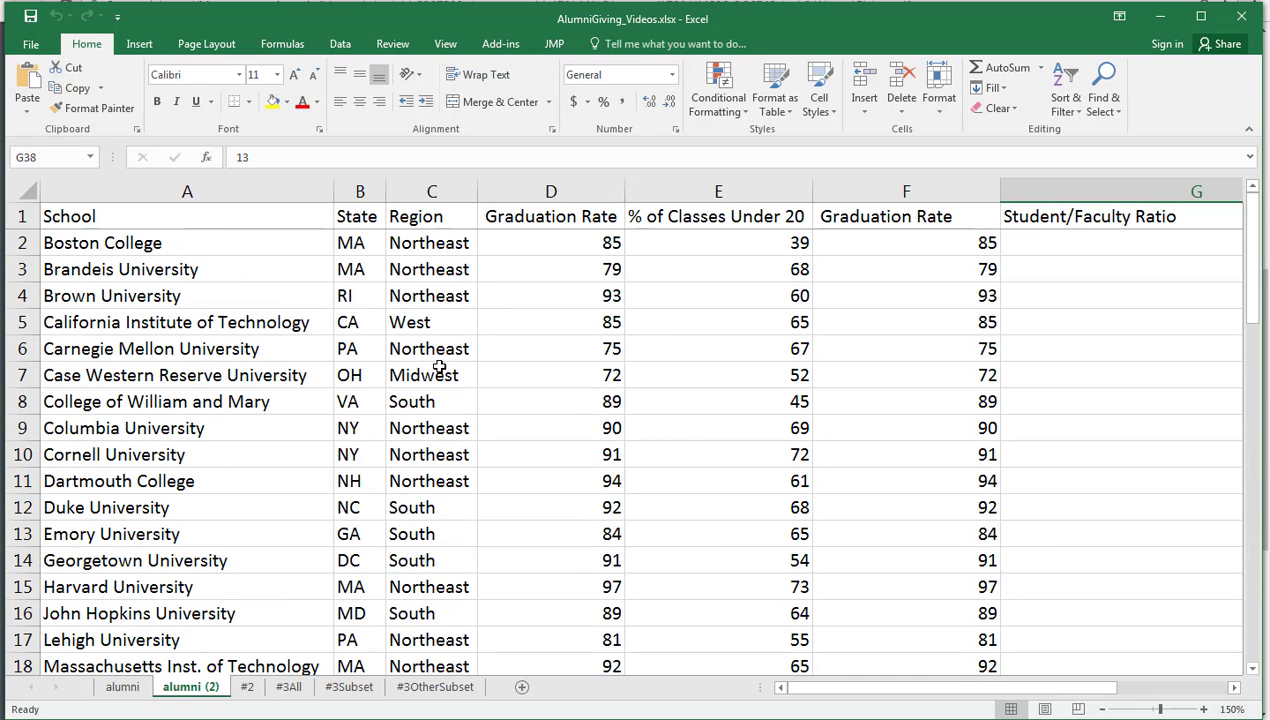
click(411, 250)
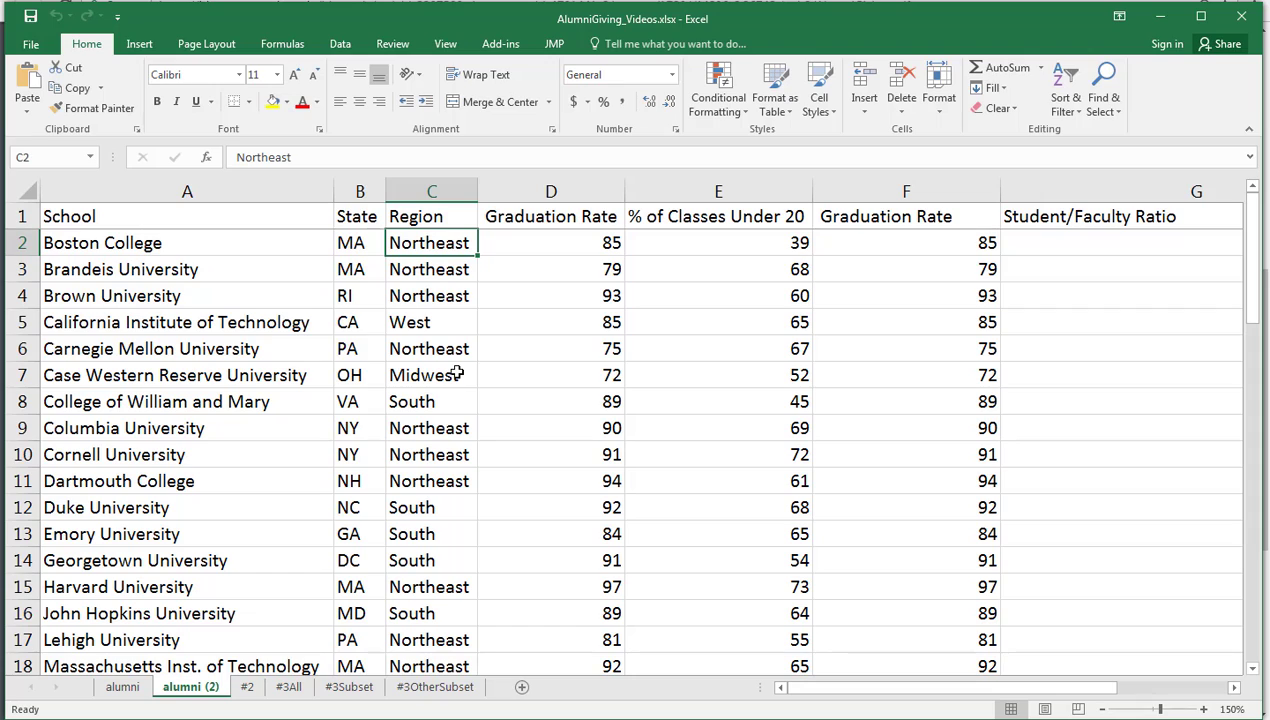
click(160, 326)
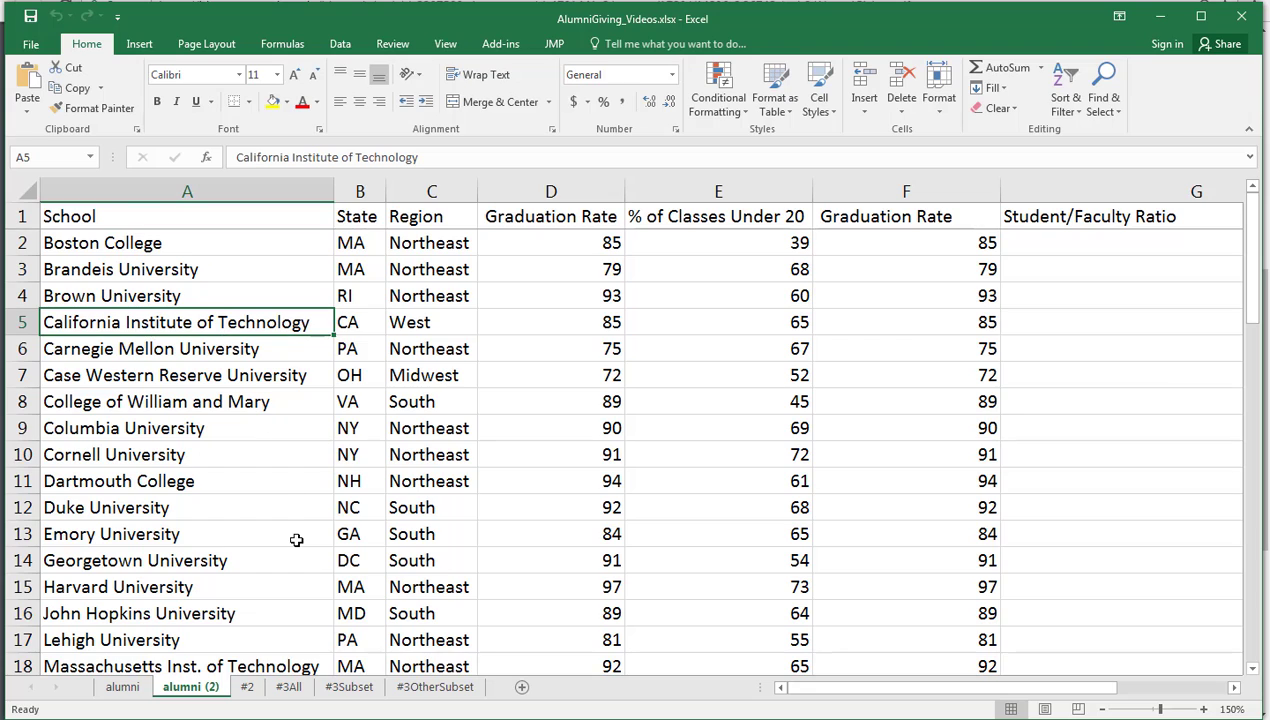
Create a copy of the alumni (2) sheet and place it before sheet #2.
right_click(197, 690)
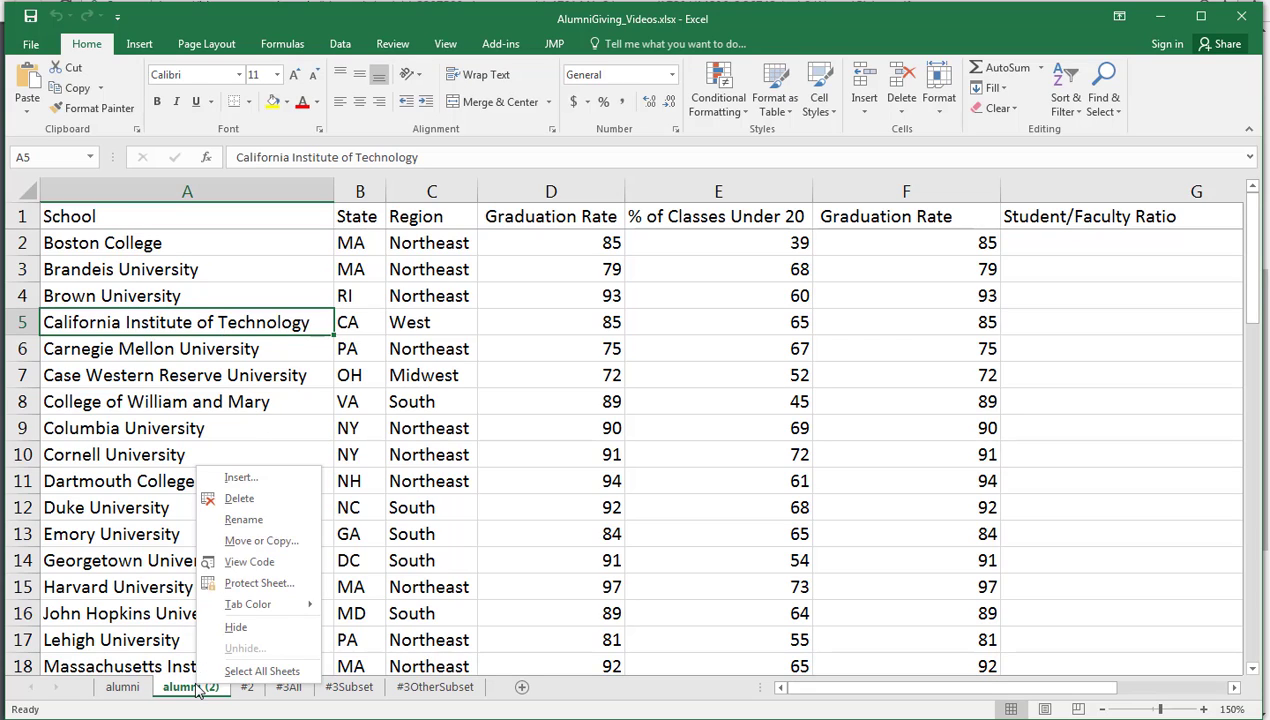
click(226, 545)
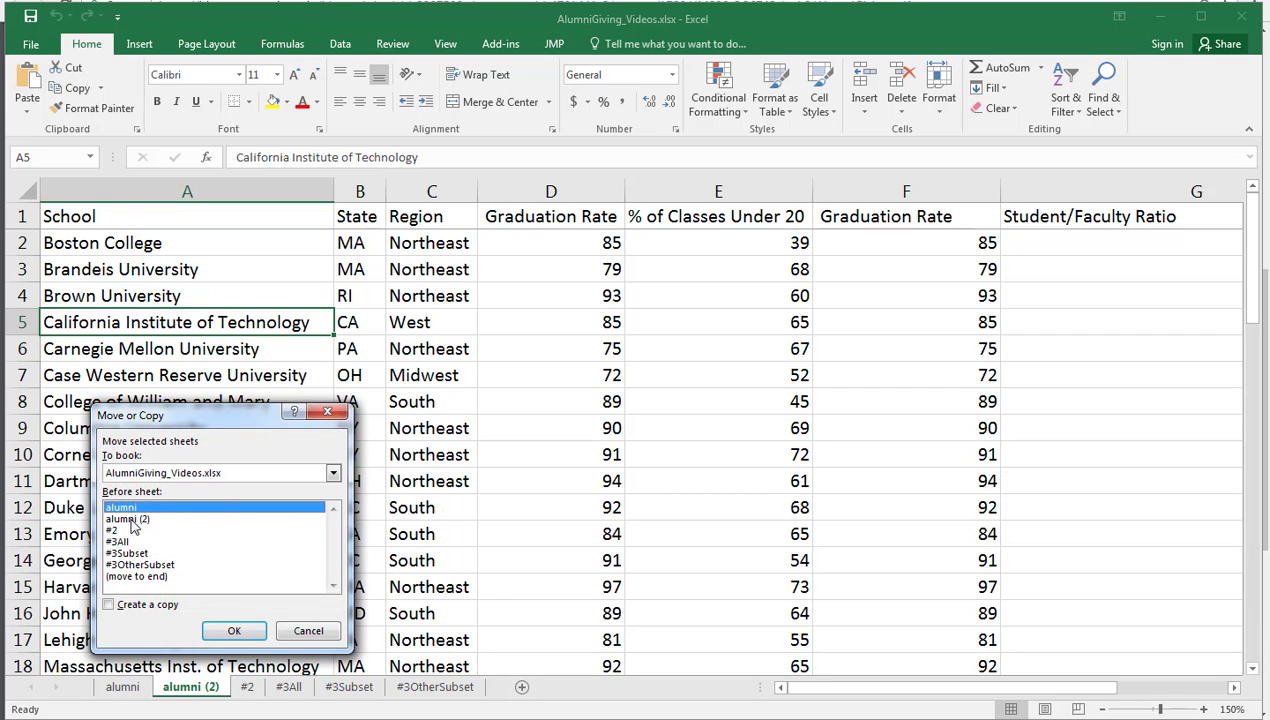
click(126, 604)
click(116, 530)
click(232, 630)
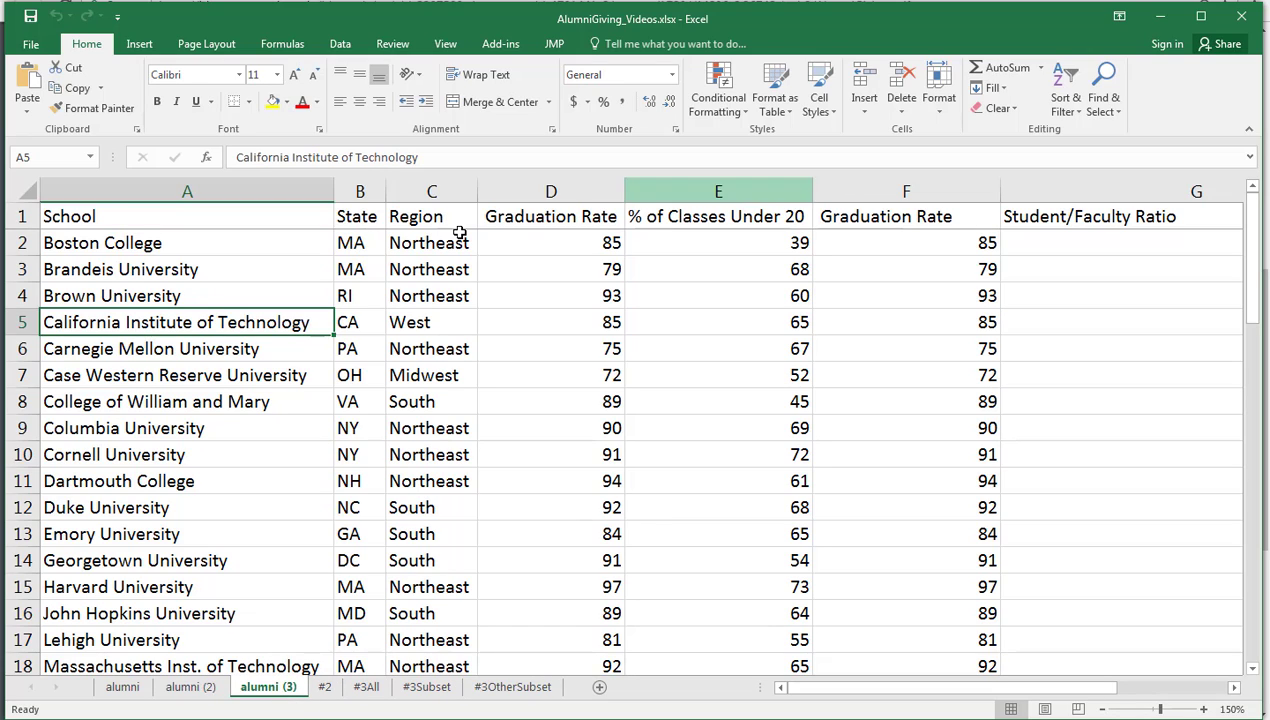
Insert three blank columns before the Alumni Giving Rate column on the copied sheet.
click(1236, 688)
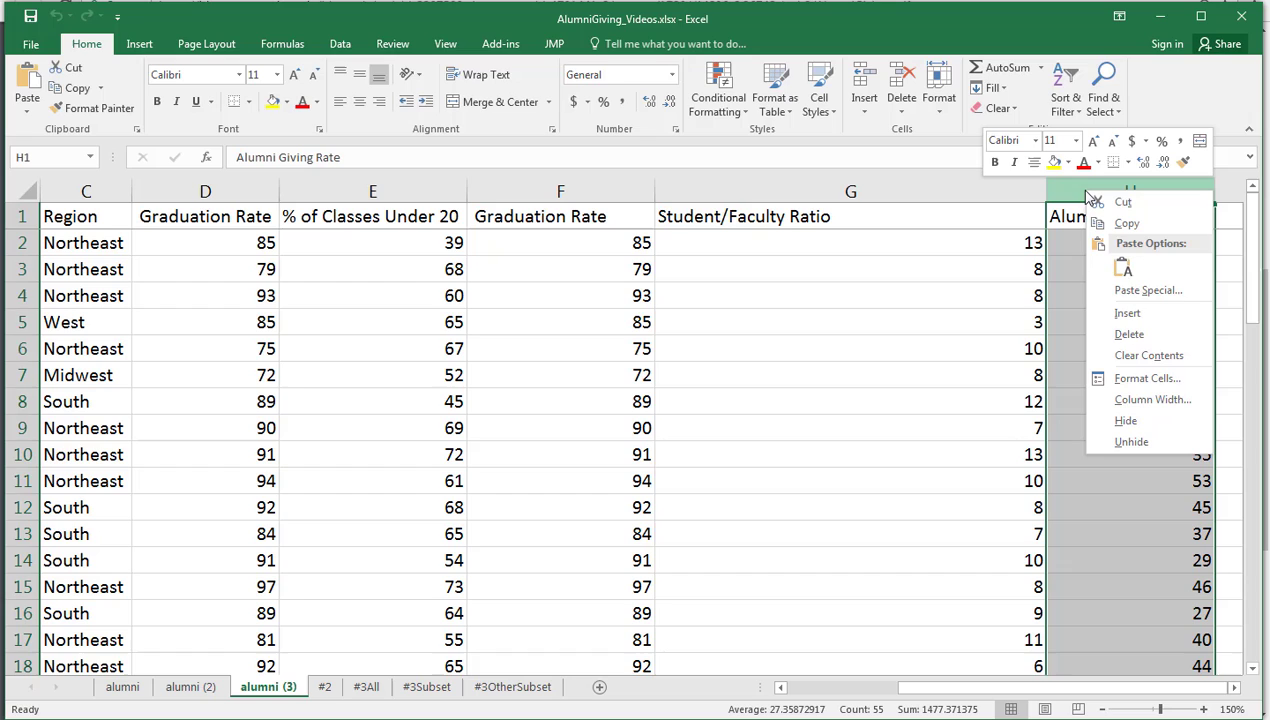
click(1138, 313)
scroll(1143, 316, right, 3)
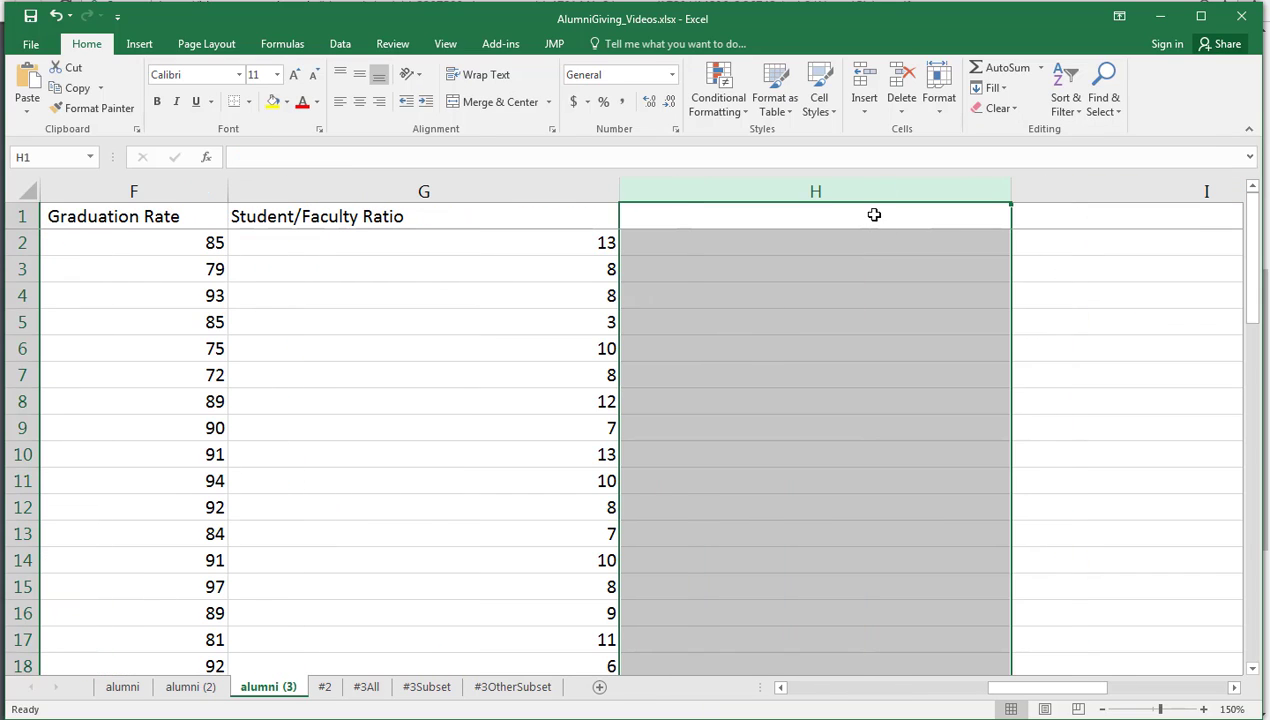
Enter the header Northeast in H1 and fit column H's width to it.
click(819, 215)
text(Northe)
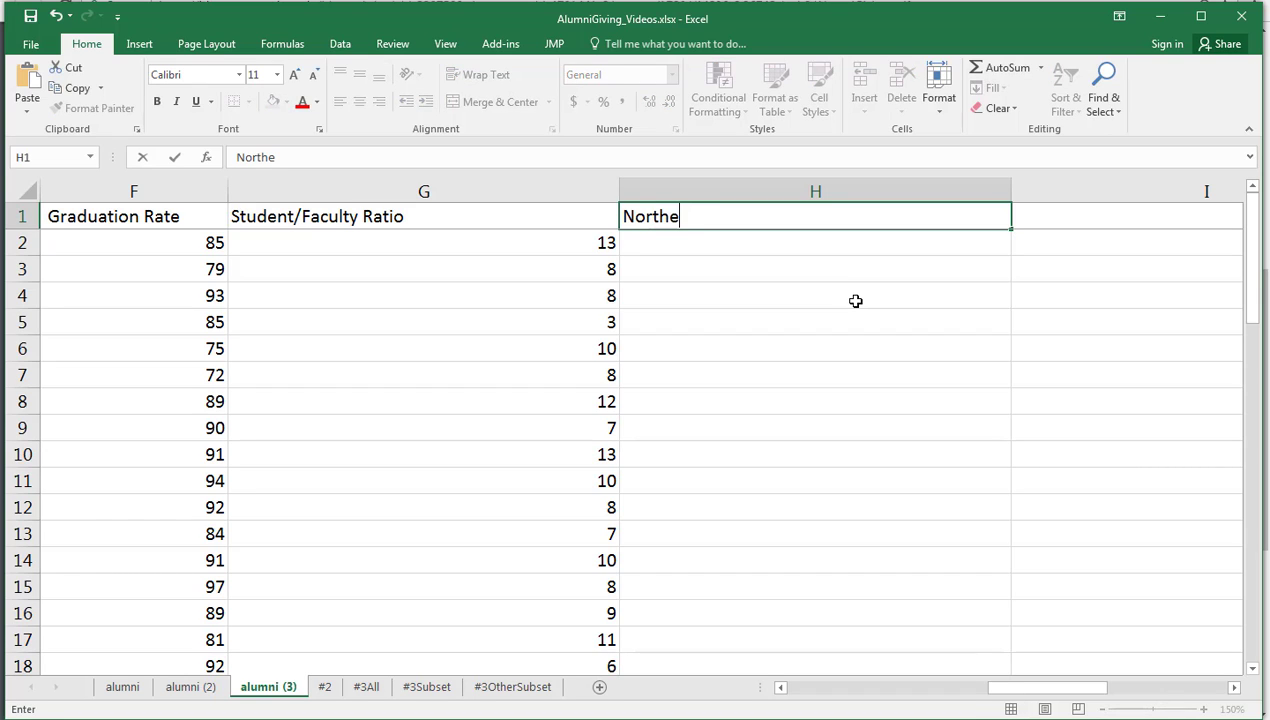
text(sast)
key(Tab)
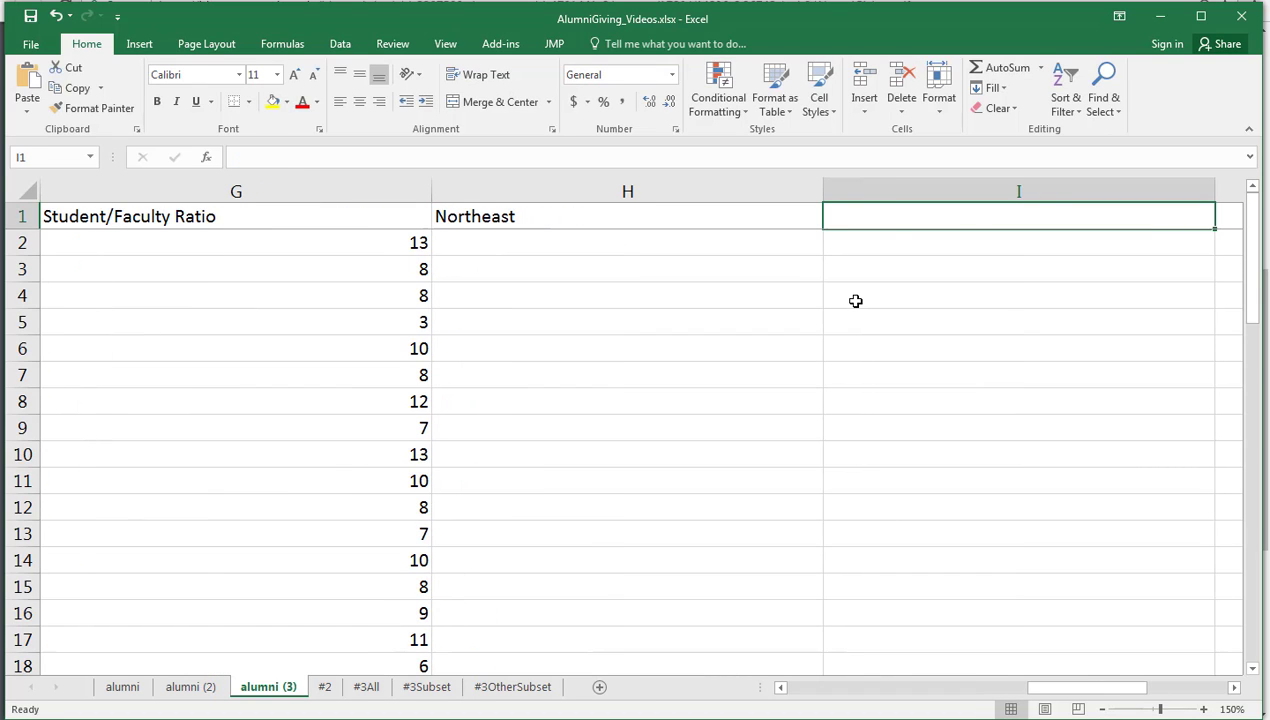
double_click(822, 190)
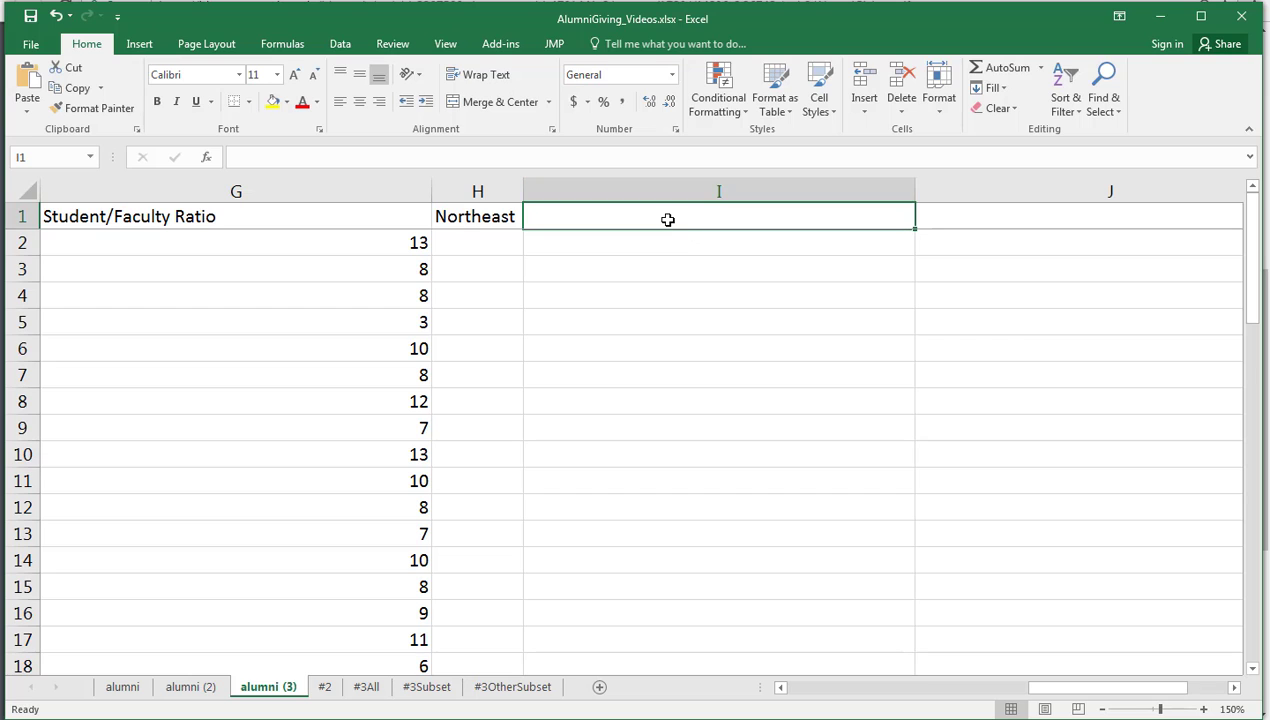
Enter the headers South in I1 and Midwest in J1, fitting both columns to their text.
text(South)
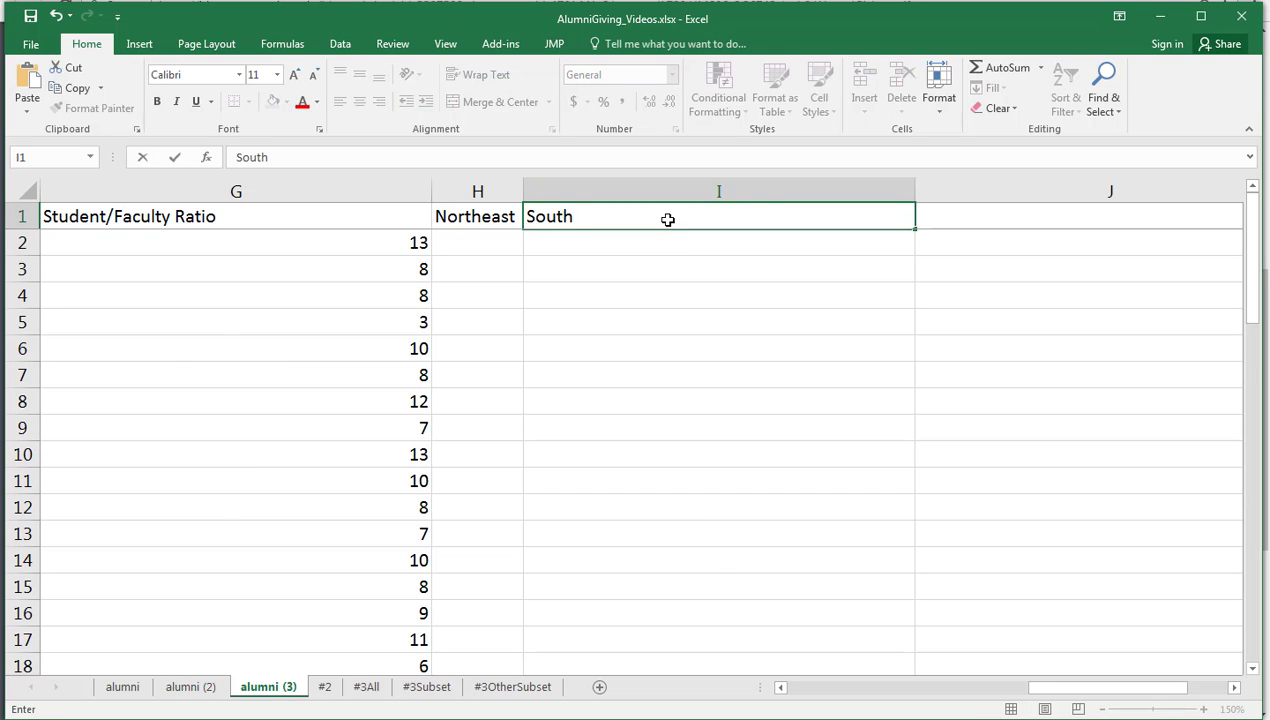
key(Tab)
double_click(520, 190)
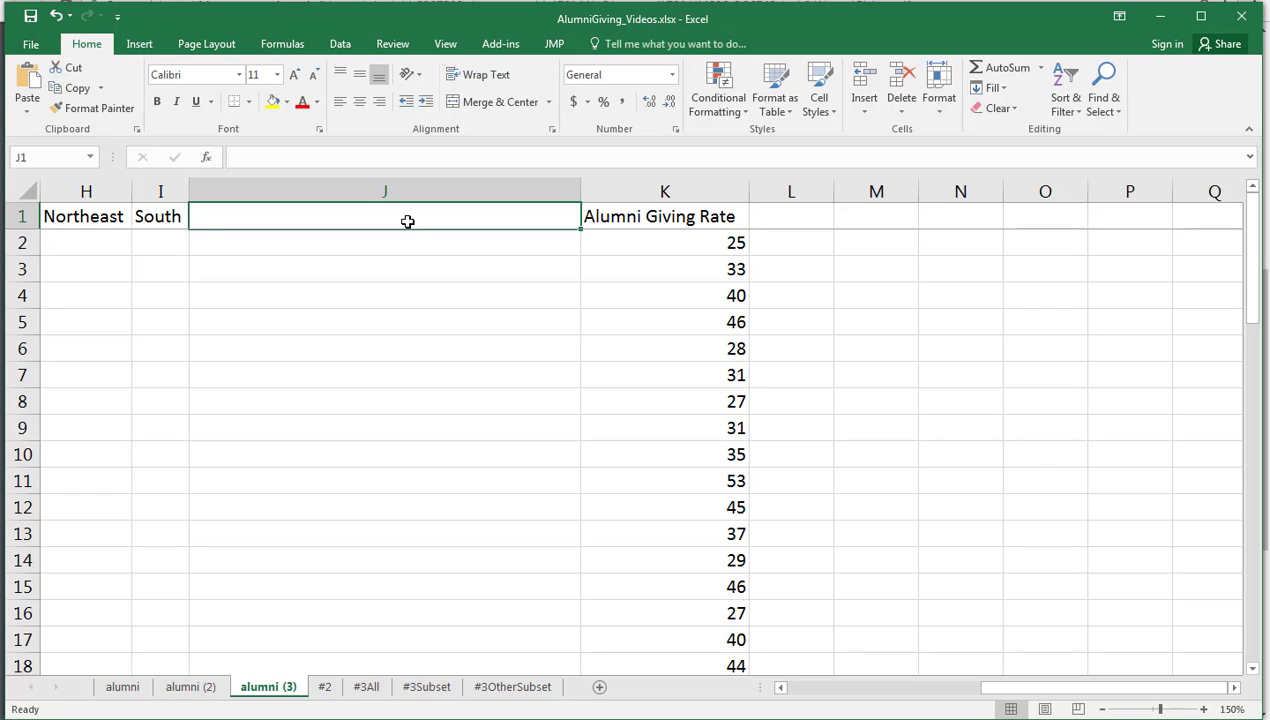
text(Midwest)
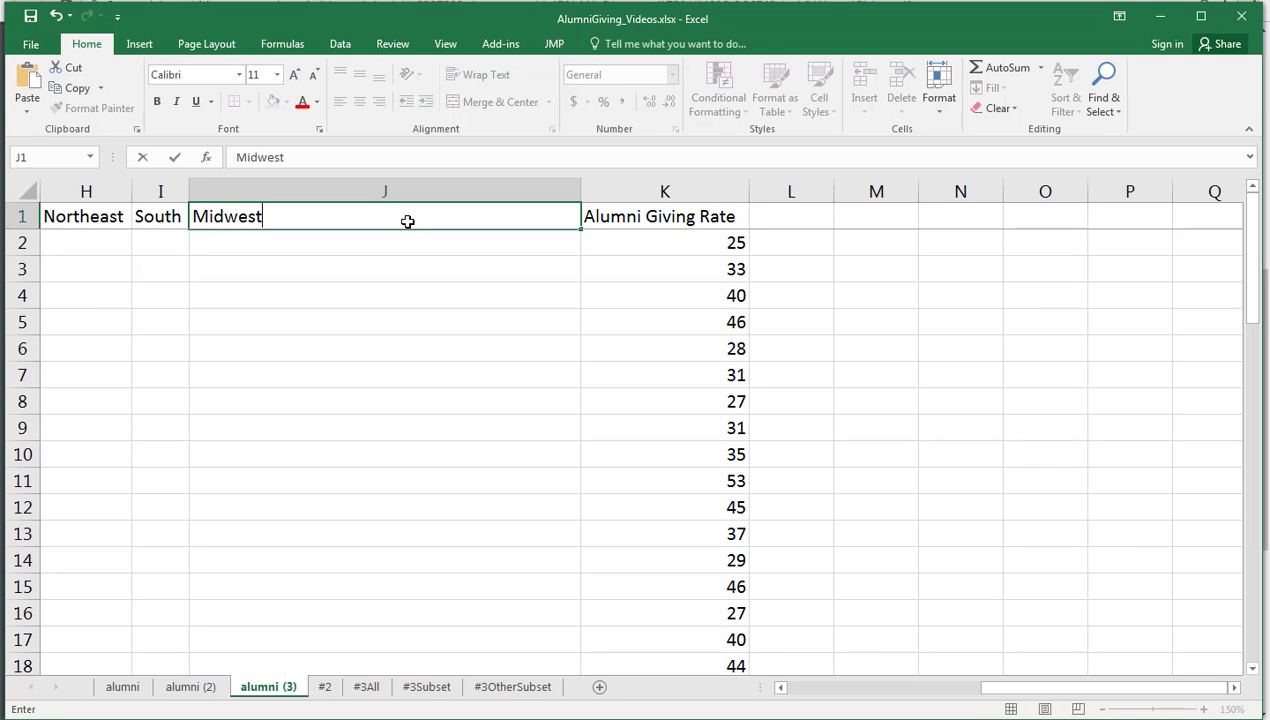
key(Return)
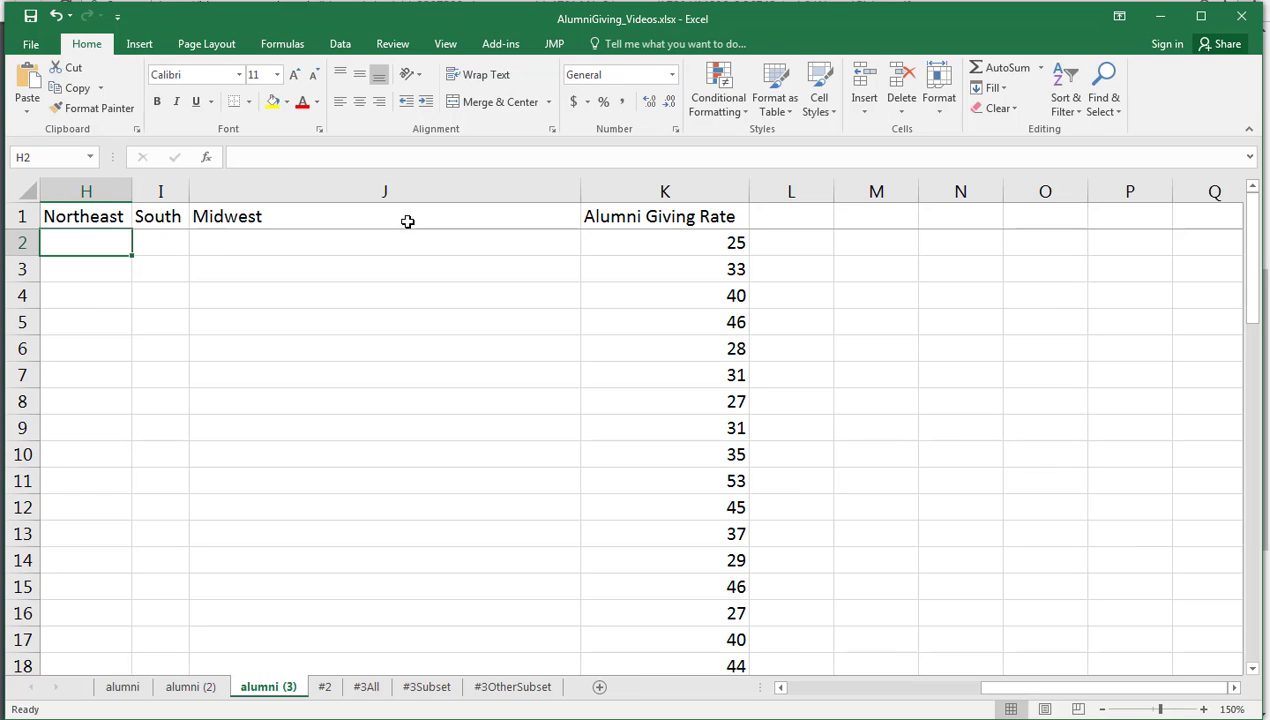
double_click(576, 190)
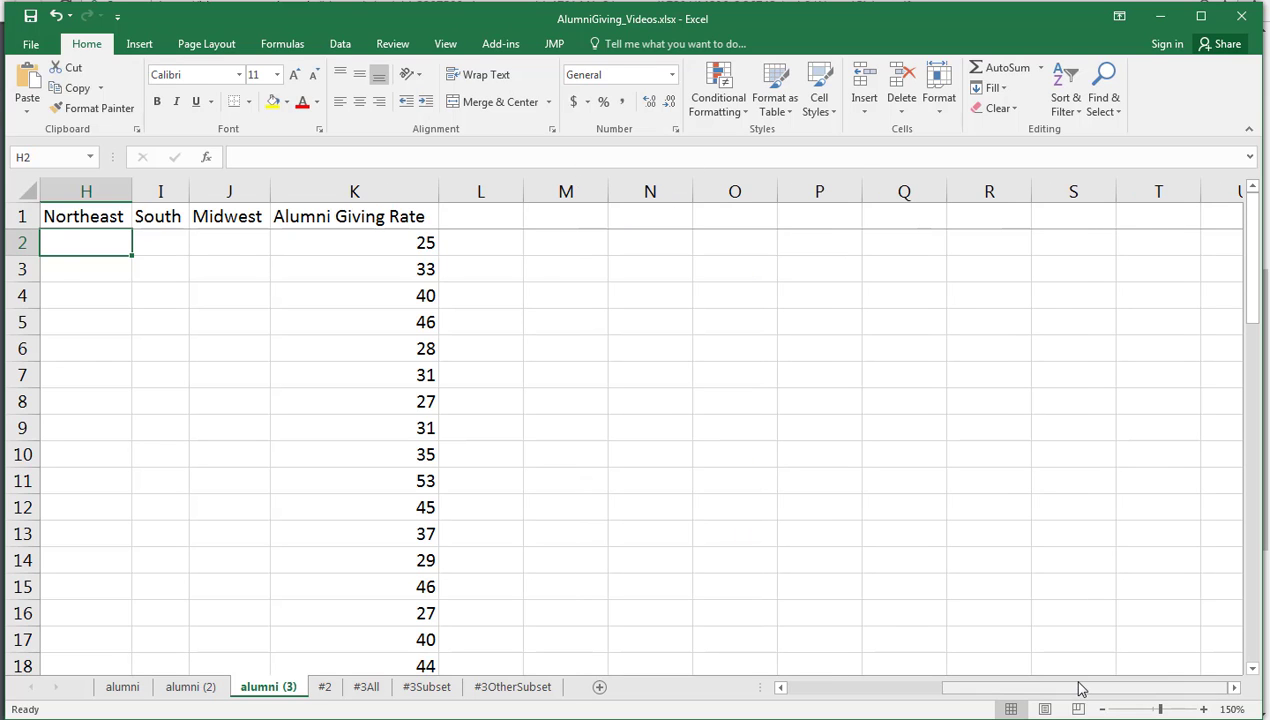
Narrow the Student/Faculty Ratio column to about its header's width and review the region and Alumni Giving Rate headers.
drag(1078, 688, 997, 688)
drag(950, 191, 752, 191)
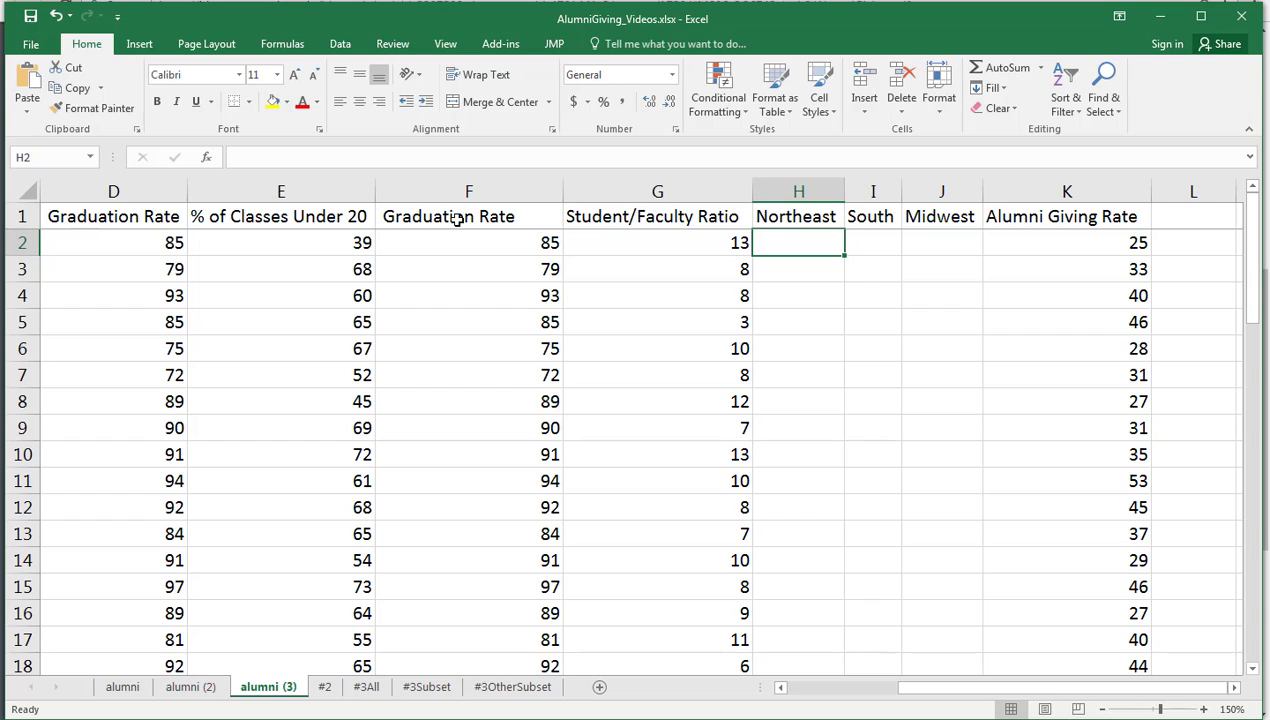
click(815, 216)
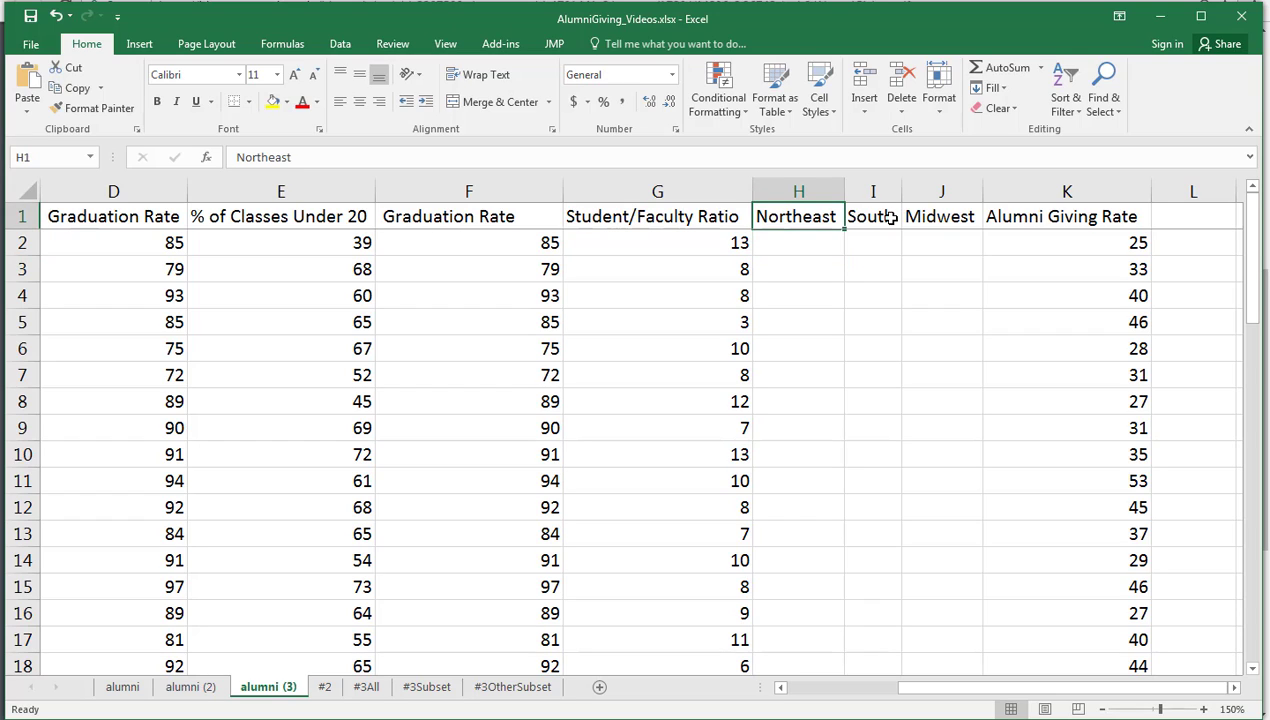
click(880, 218)
click(924, 220)
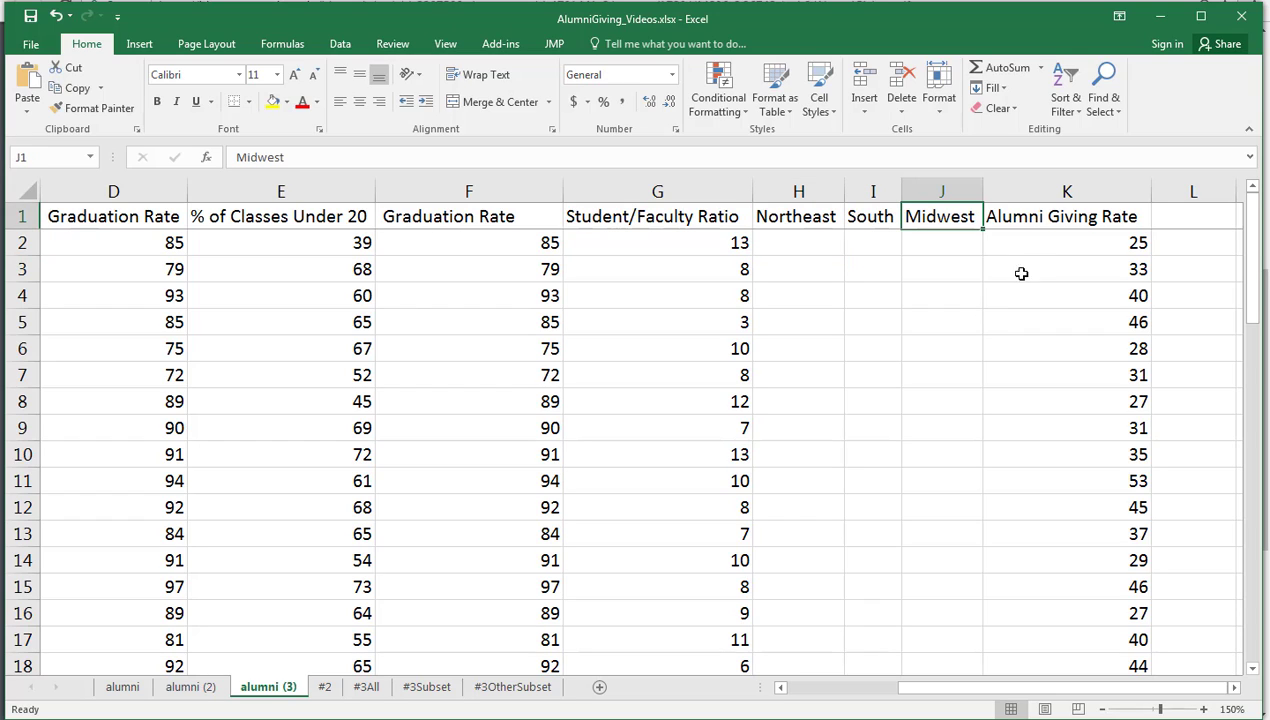
click(1034, 218)
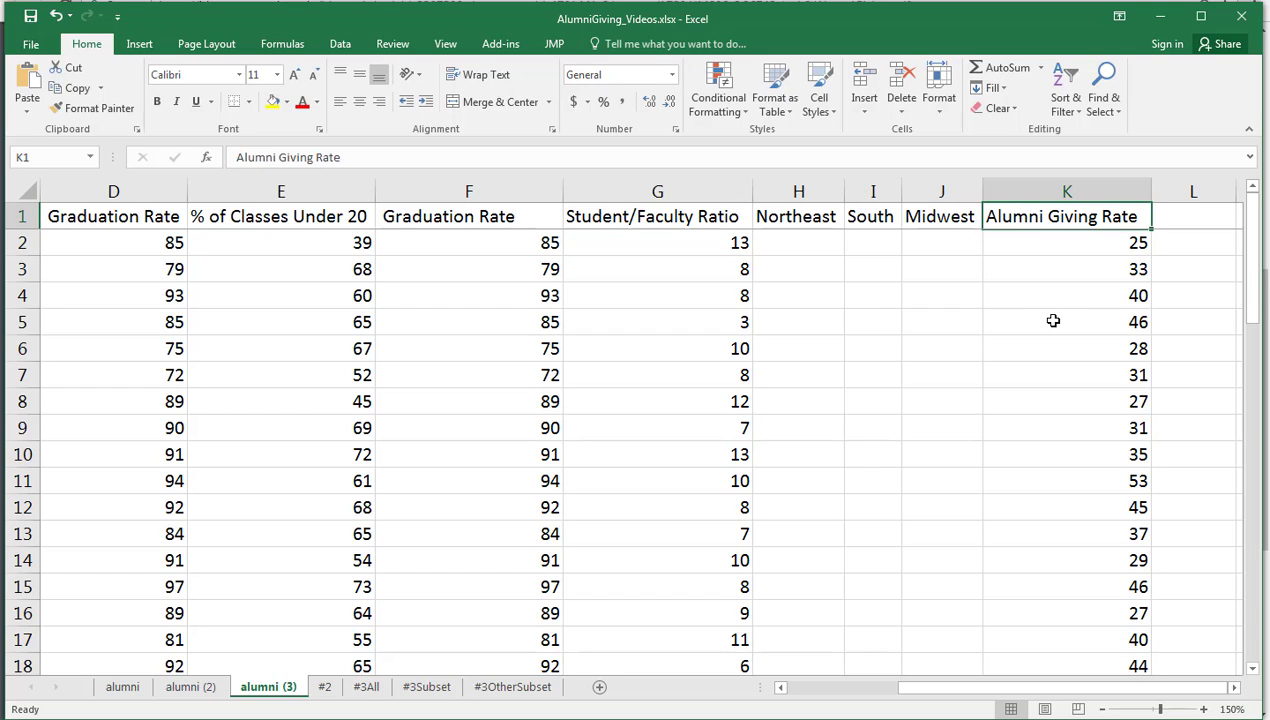
Enter the formula =IF(C2="Northeast", 1, 0) in H2 under the Northeast header.
click(798, 245)
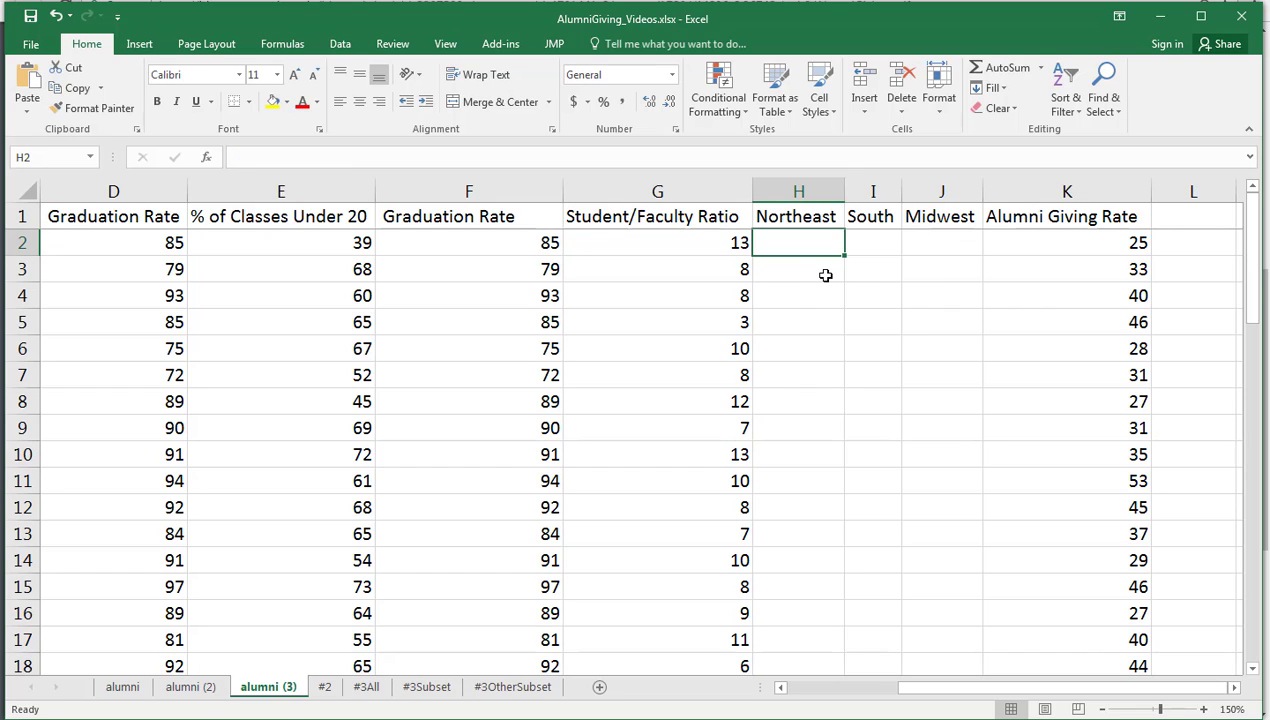
drag(978, 689, 892, 695)
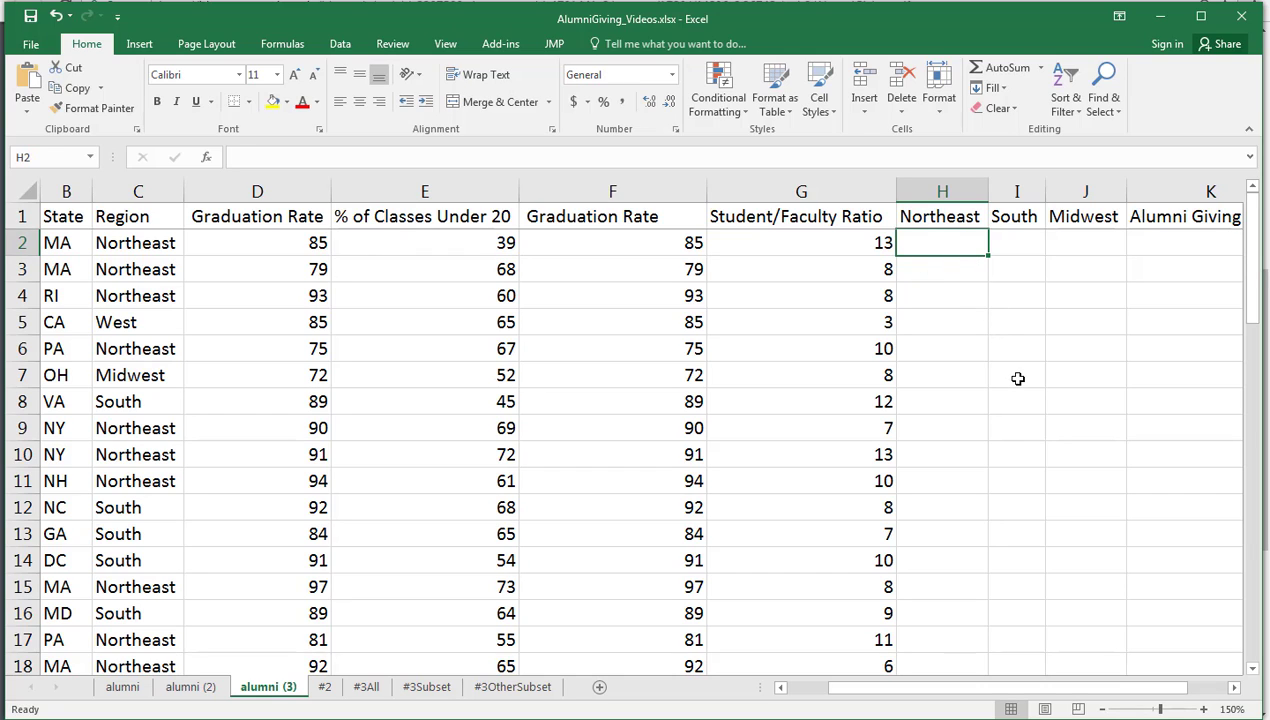
text(=if()
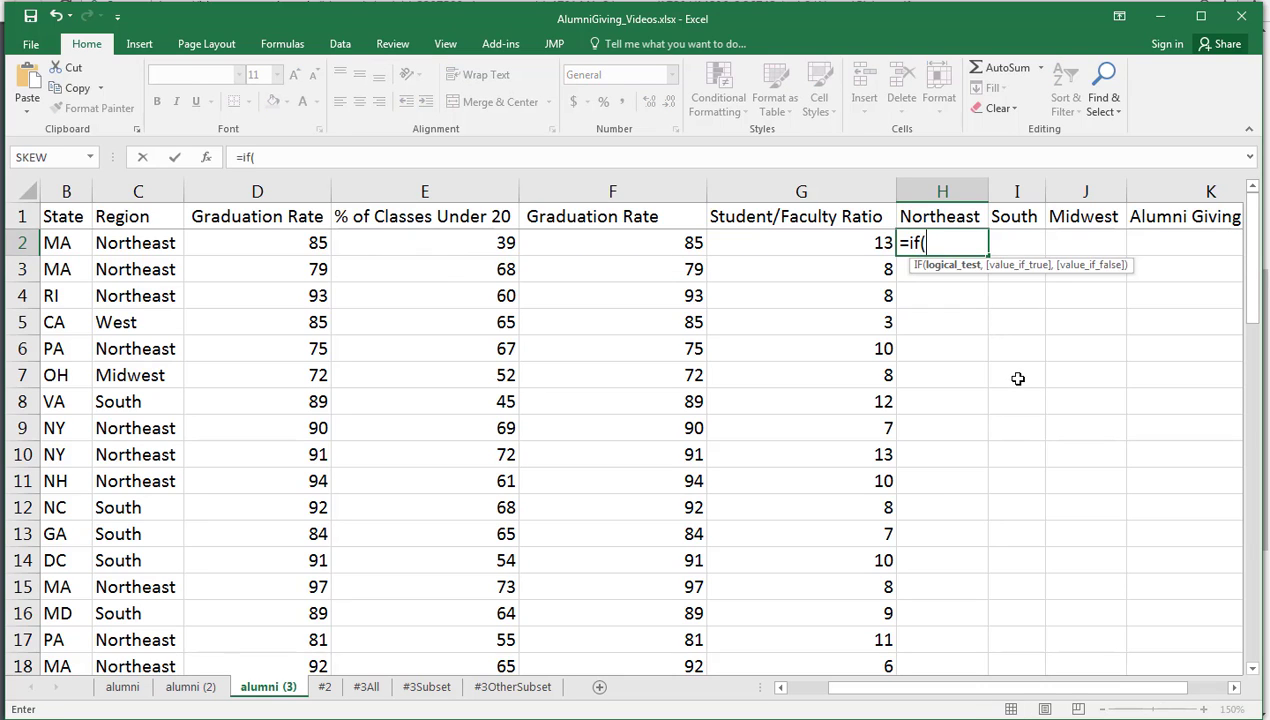
click(118, 250)
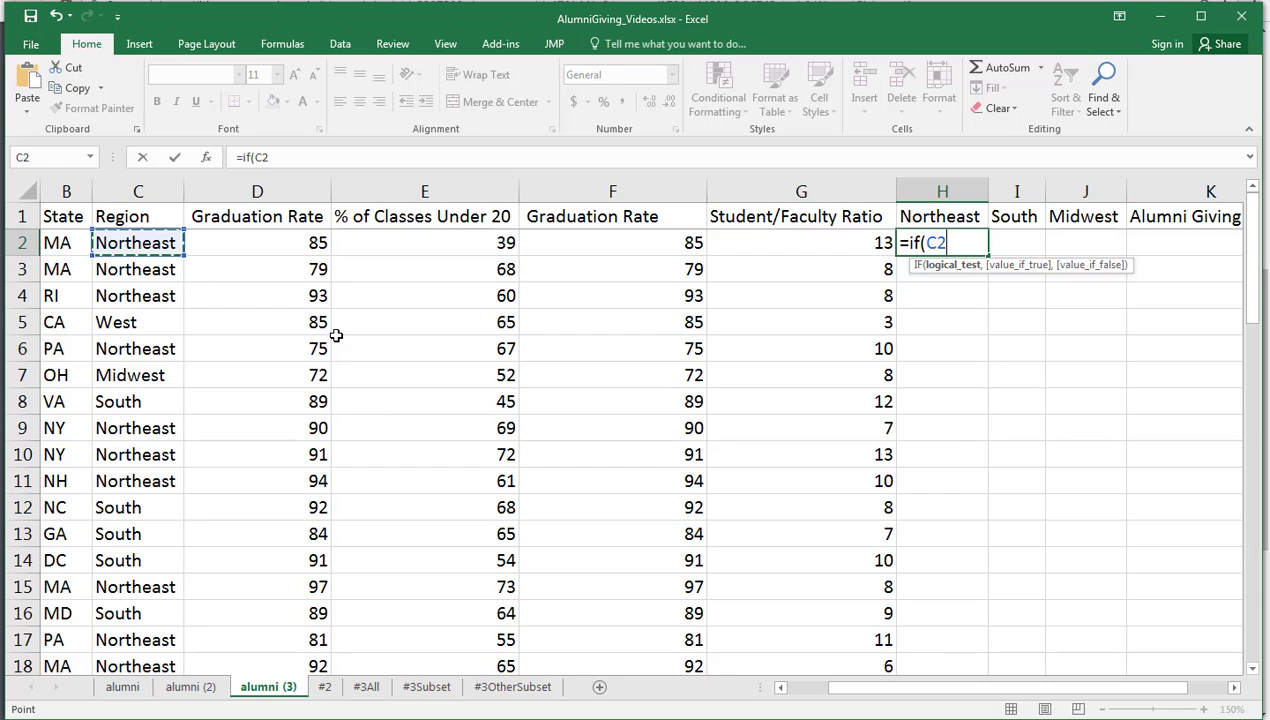
text(="N)
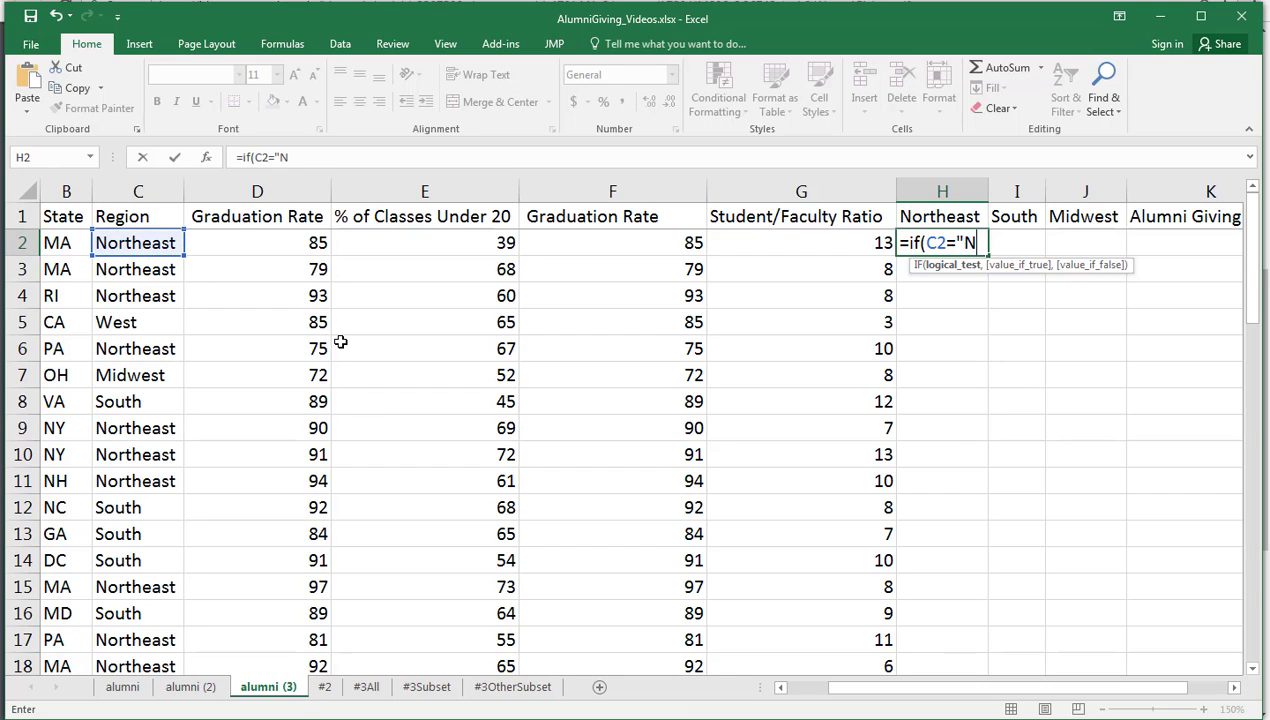
text(ortheast", )
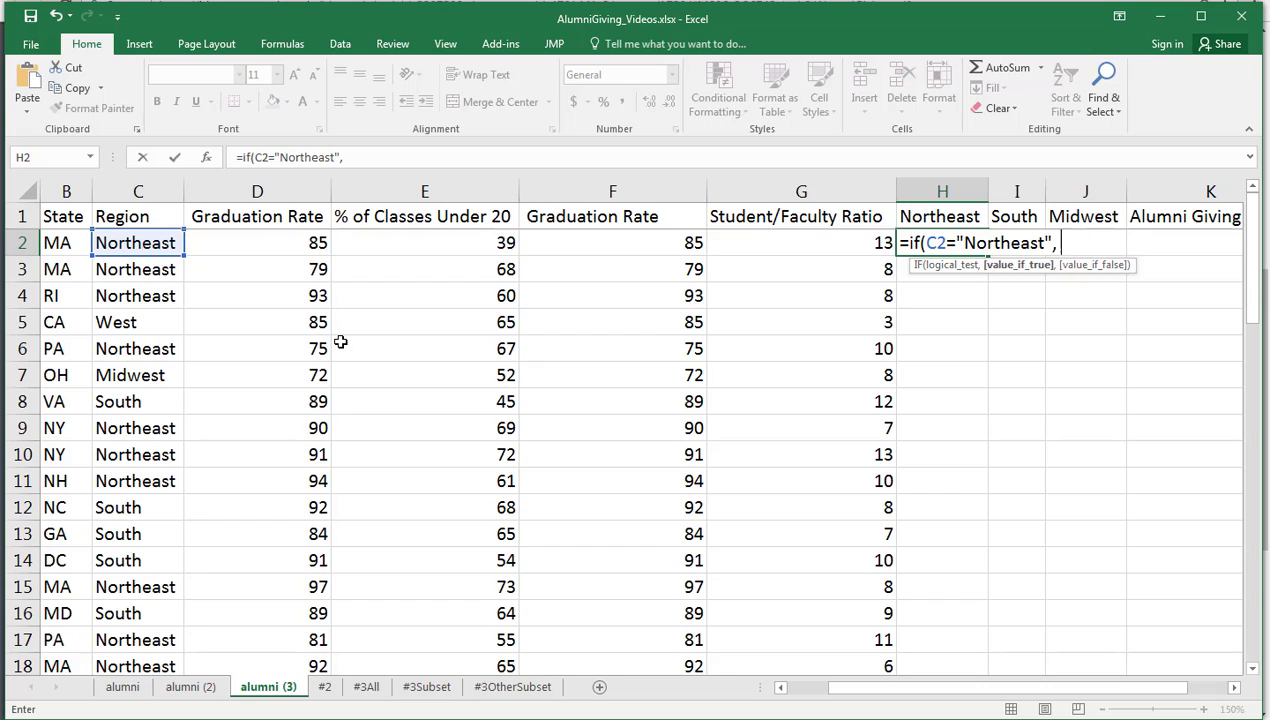
text(1, 0))
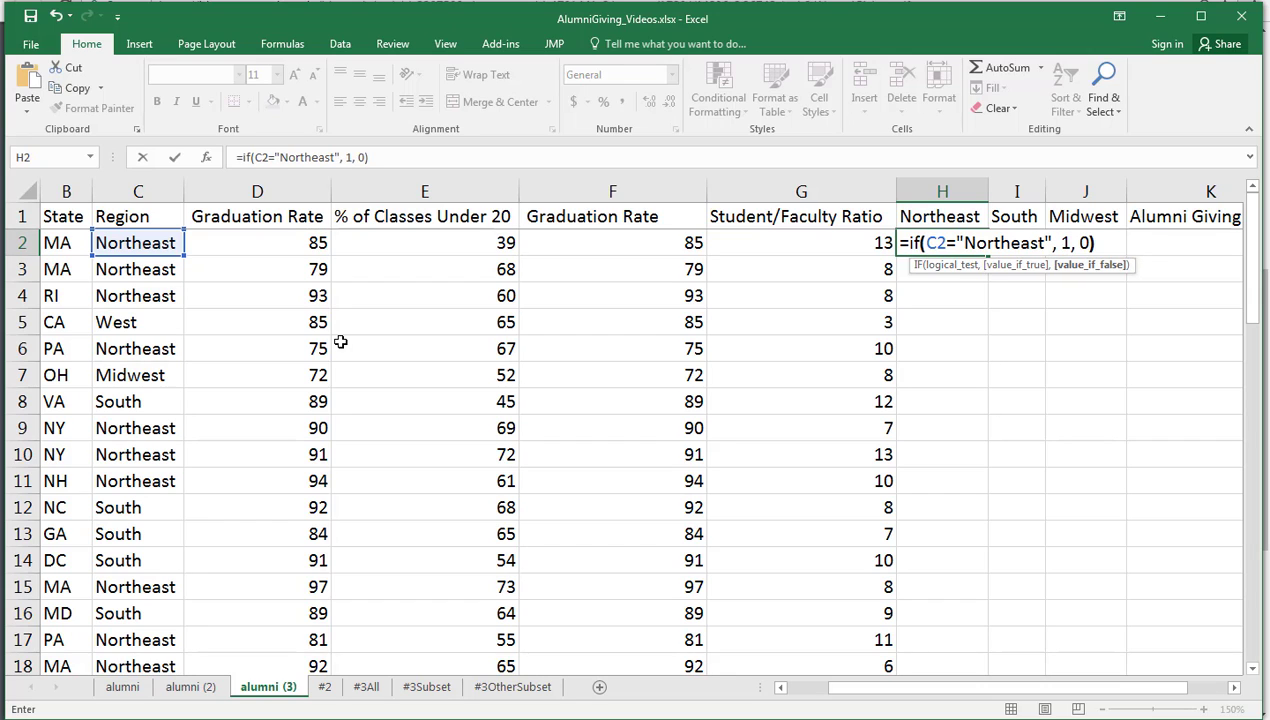
key(Tab)
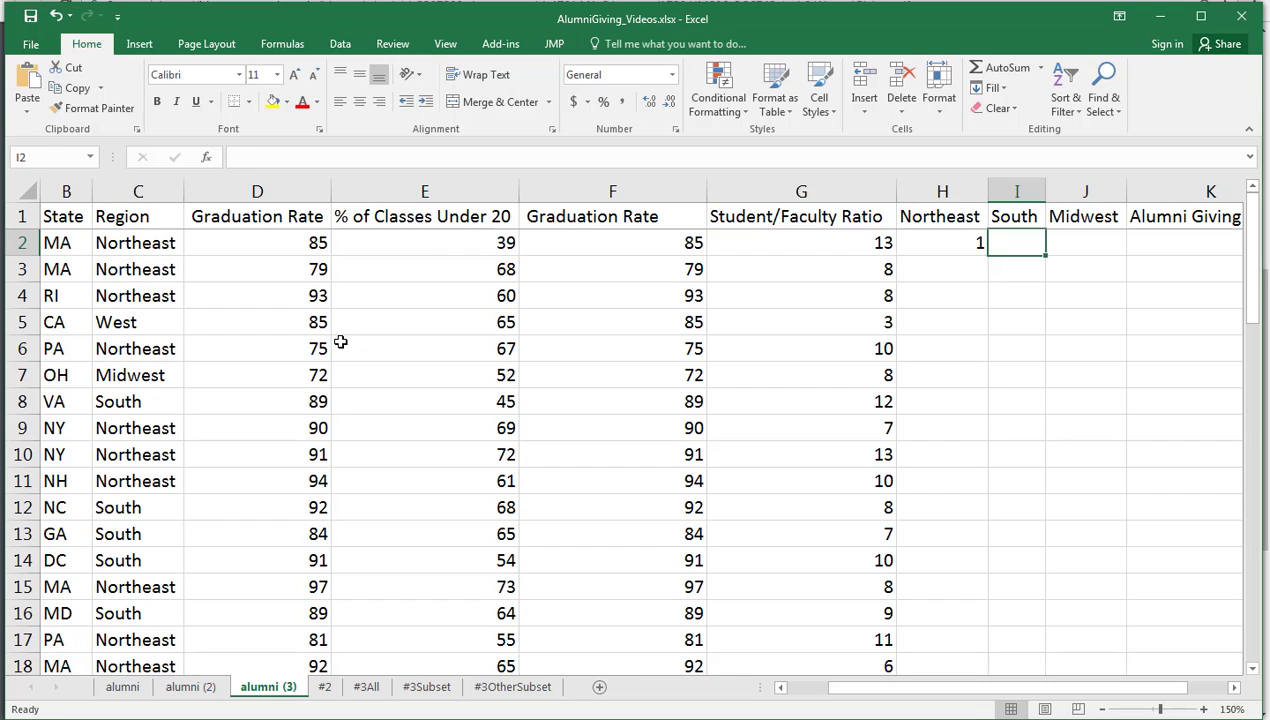
Enter the formula =IF(C2="South", 1, 0) in I2 under the South header.
text(=if()
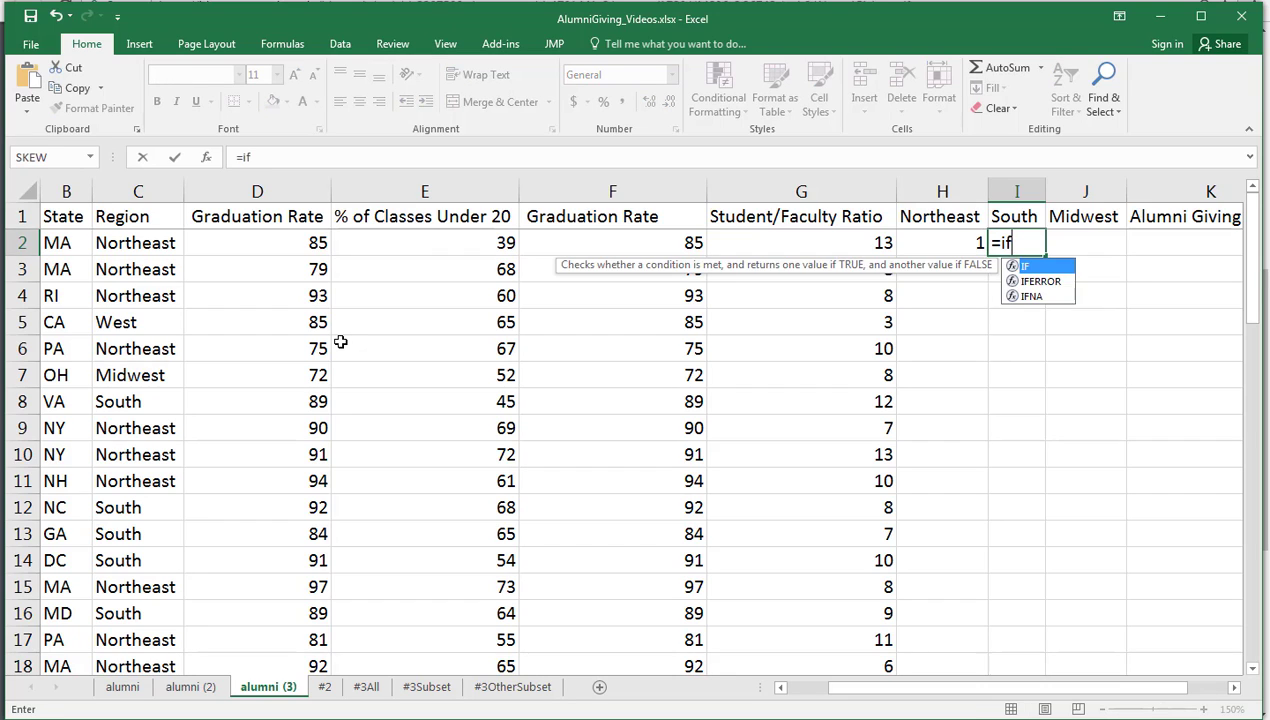
key(Left)
key(Left)
key(Left)
key(Left)
key(Left)
key(Left)
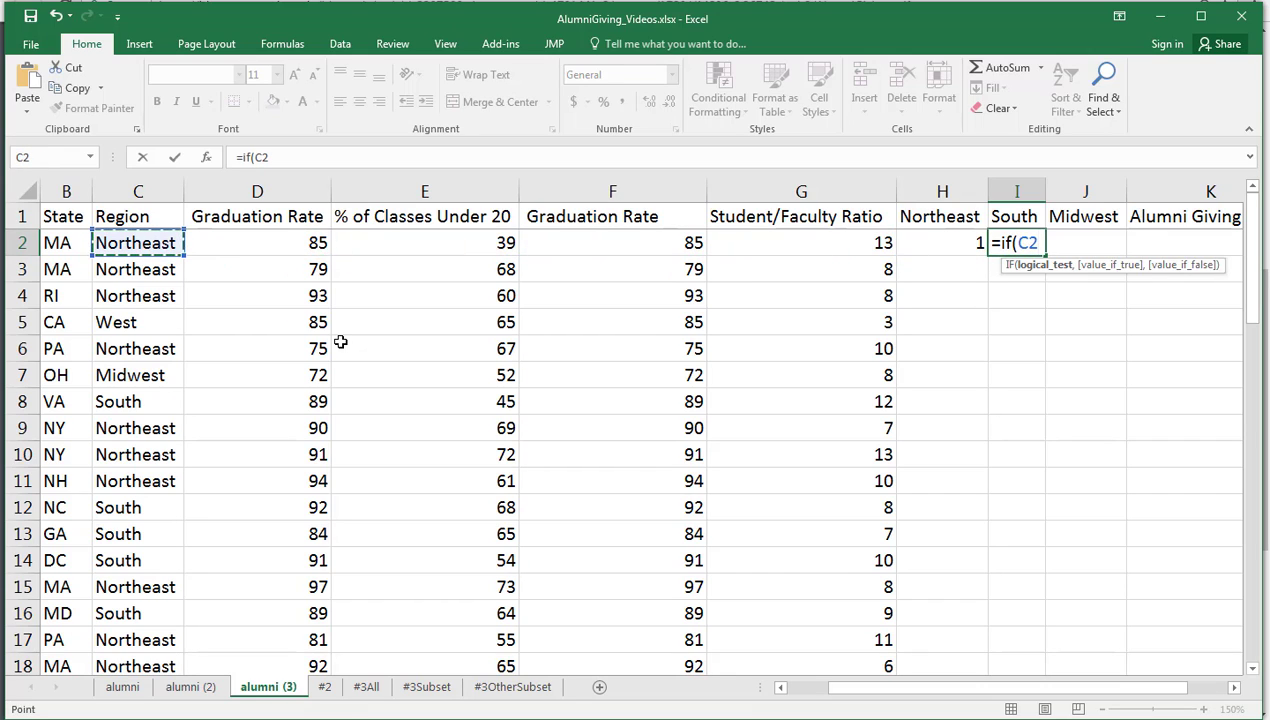
text(="Sou)
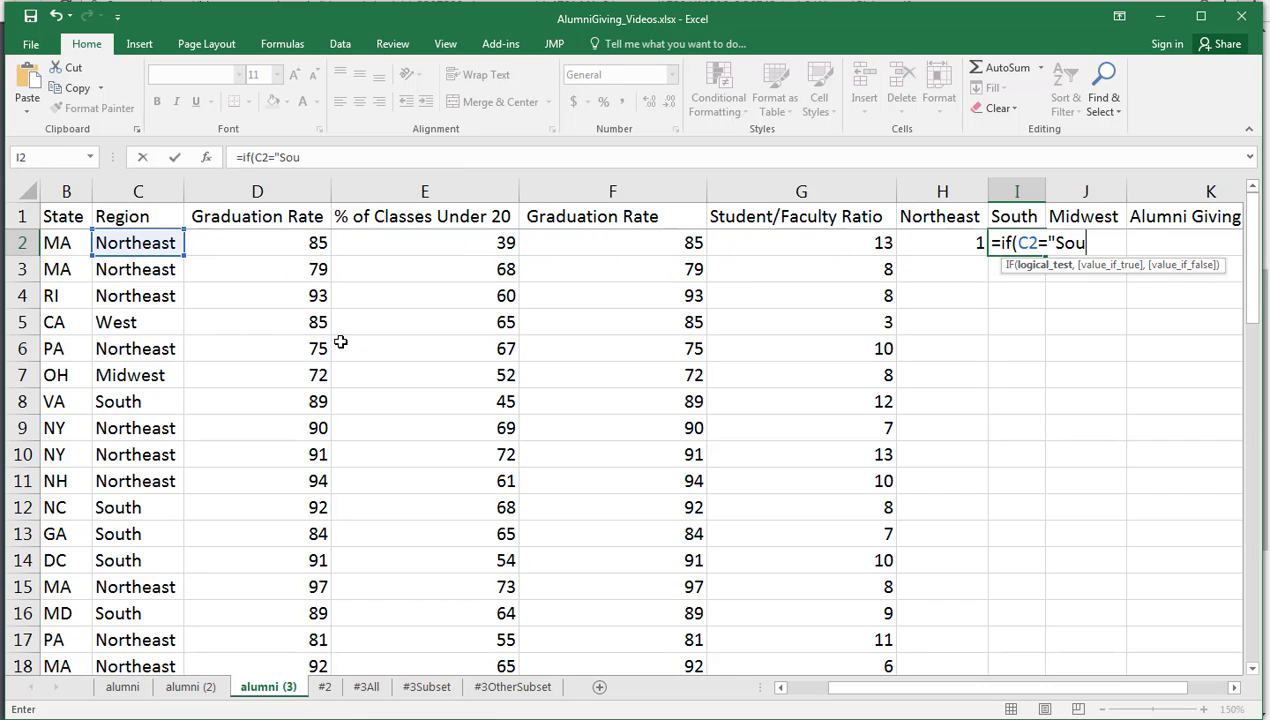
text(th", 1, 0))
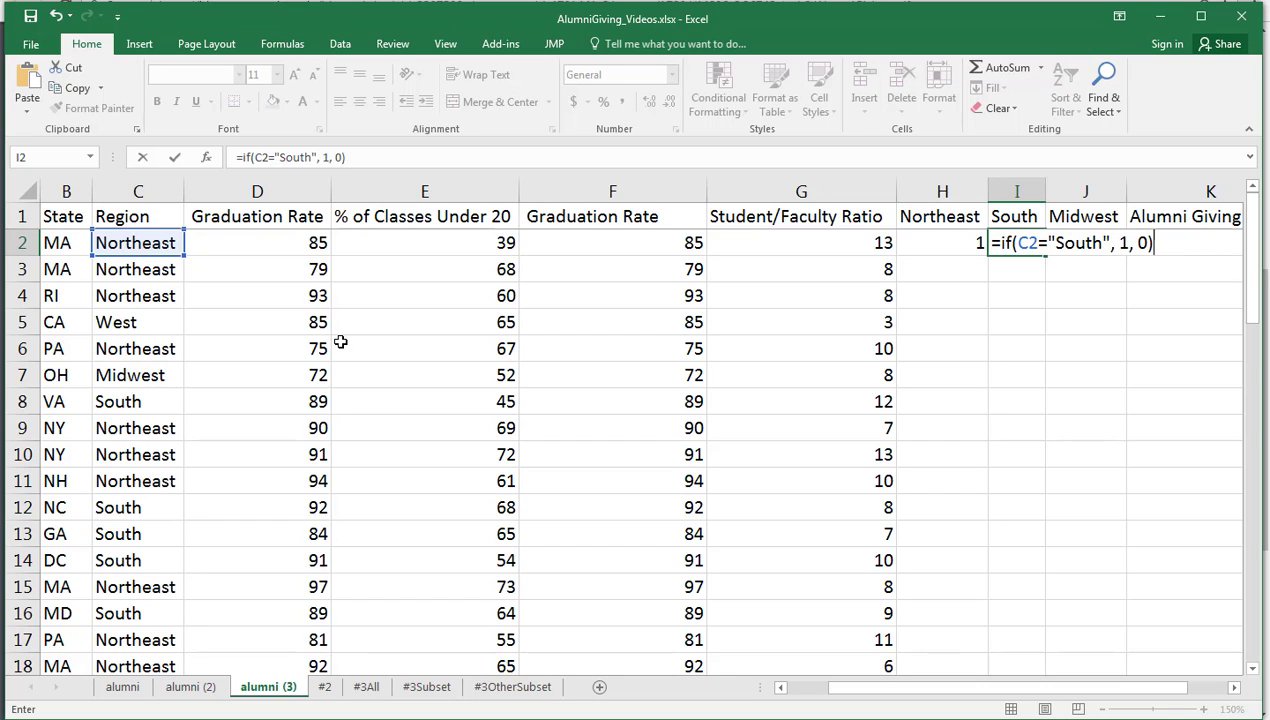
key(Tab)
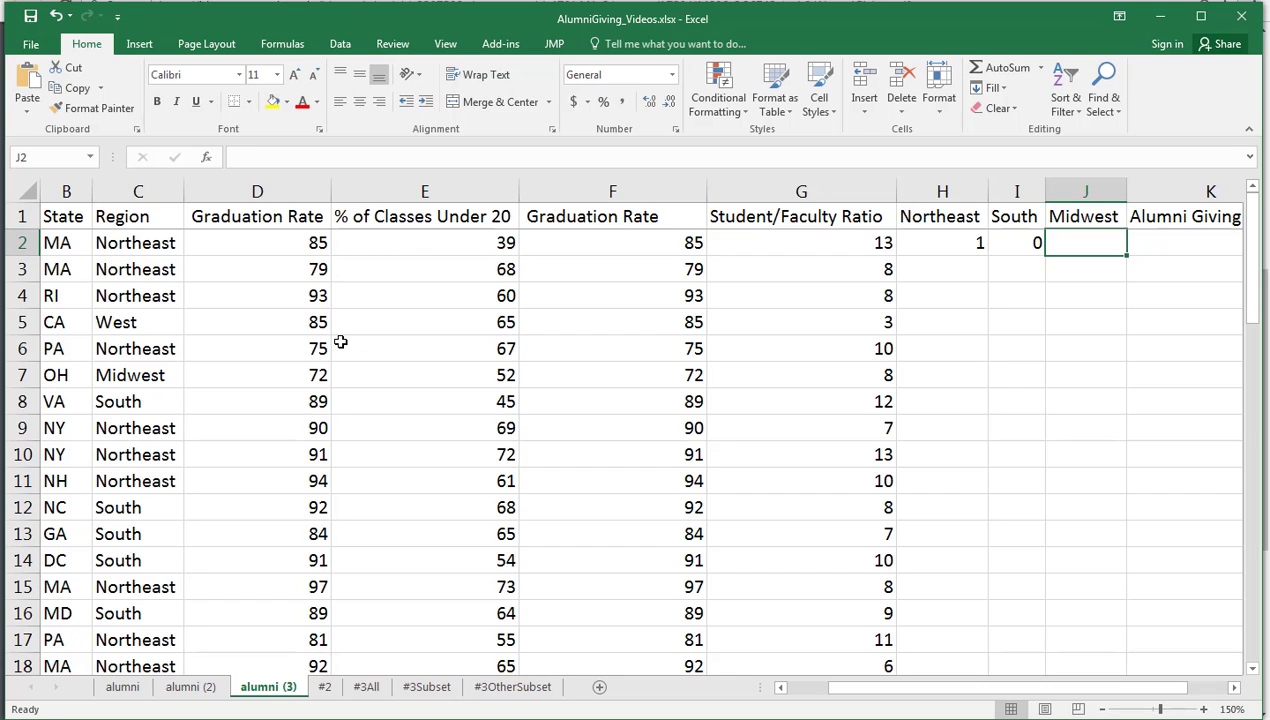
Enter the formula =IF(C2="Midwest", 1, 0) in J2 under the Midwest header.
text(=if()
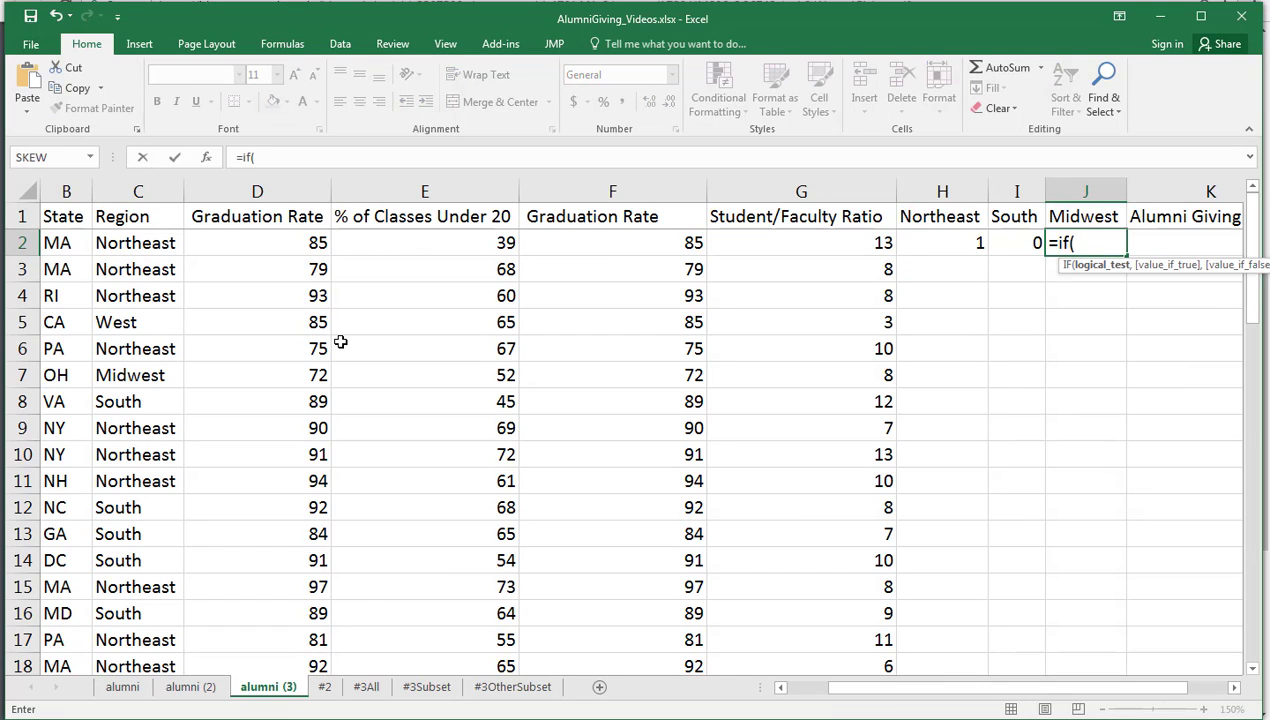
text(c2)
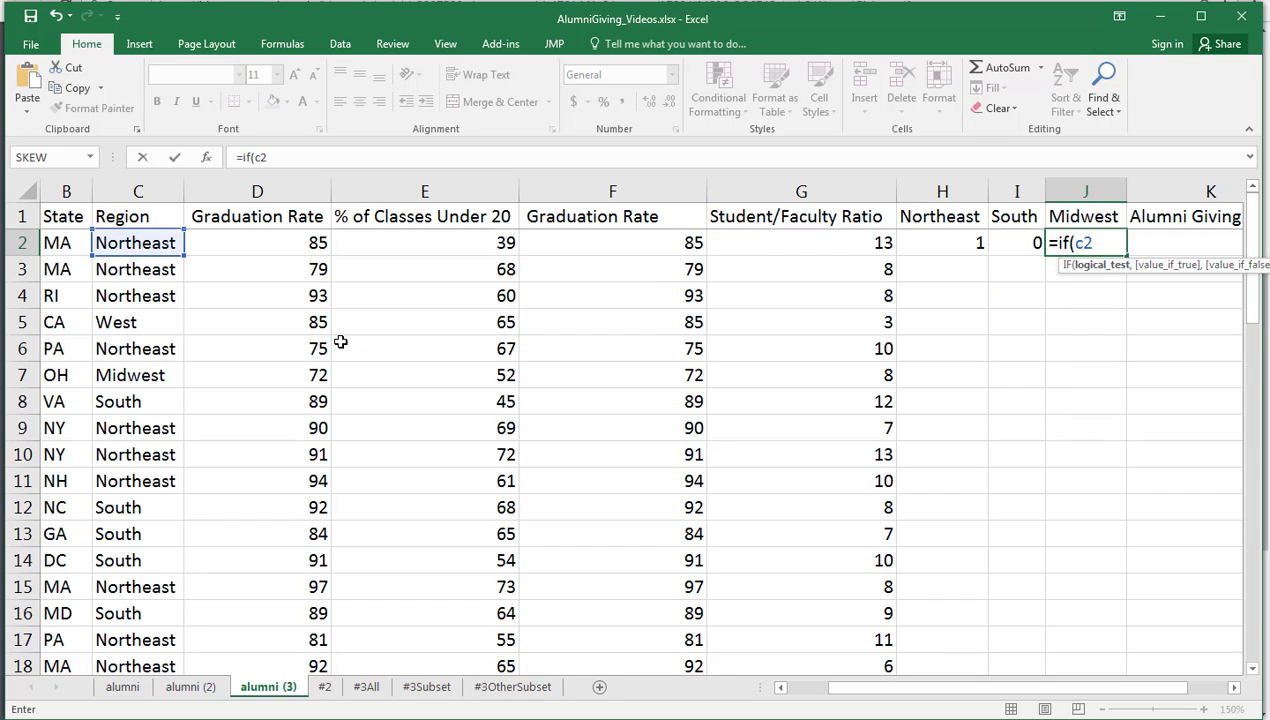
text(="Midwest", 1, 0))
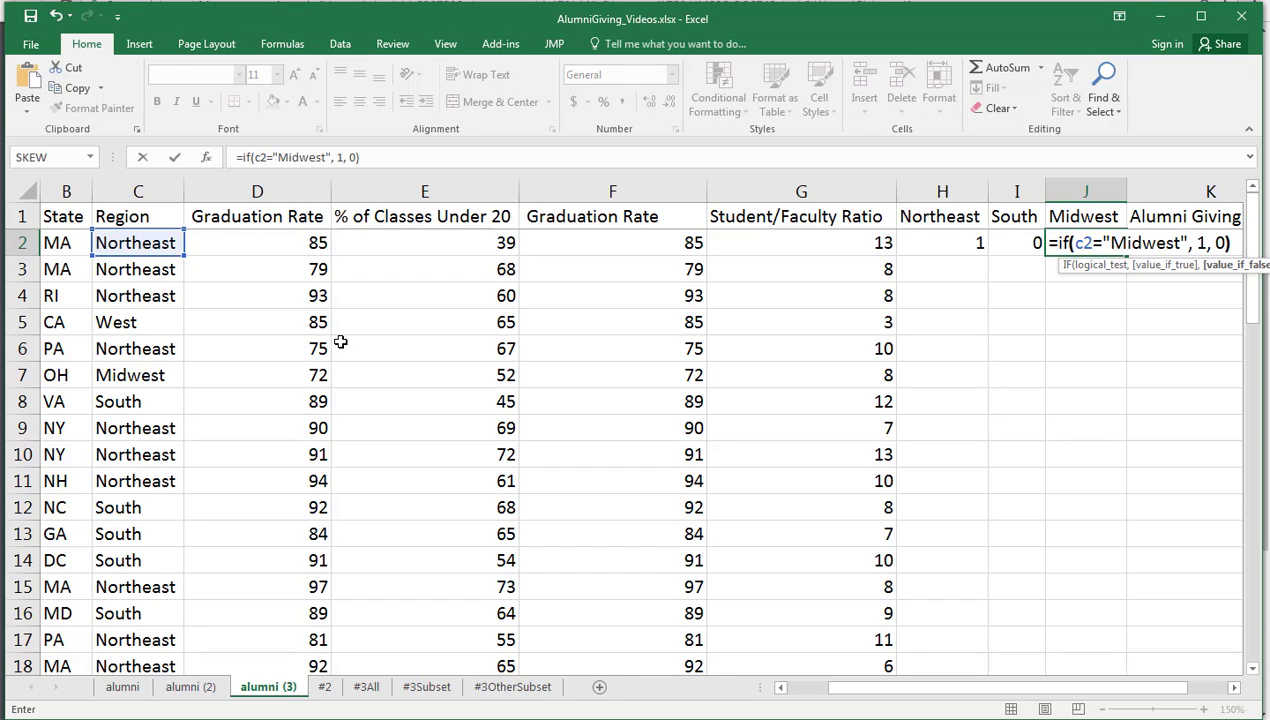
key(ctrl+Return)
key(Return)
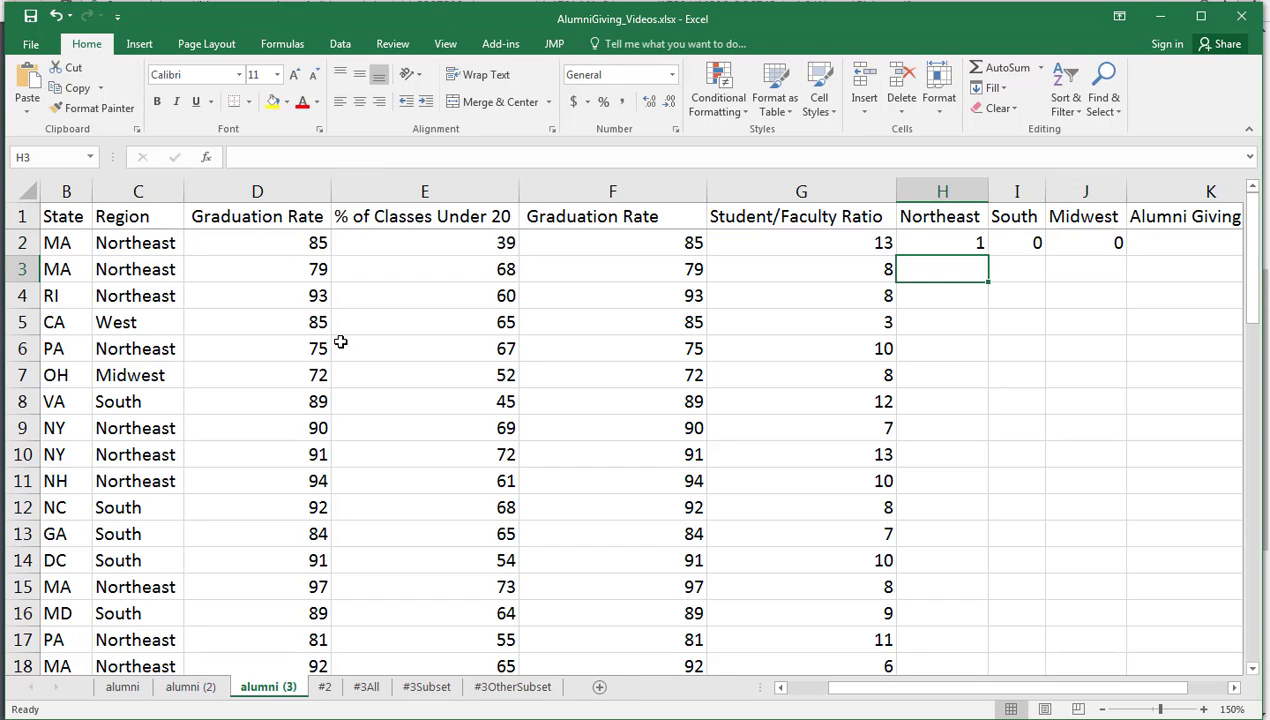
Fill the three region formulas in H2:J2 down through all the data rows.
click(948, 245)
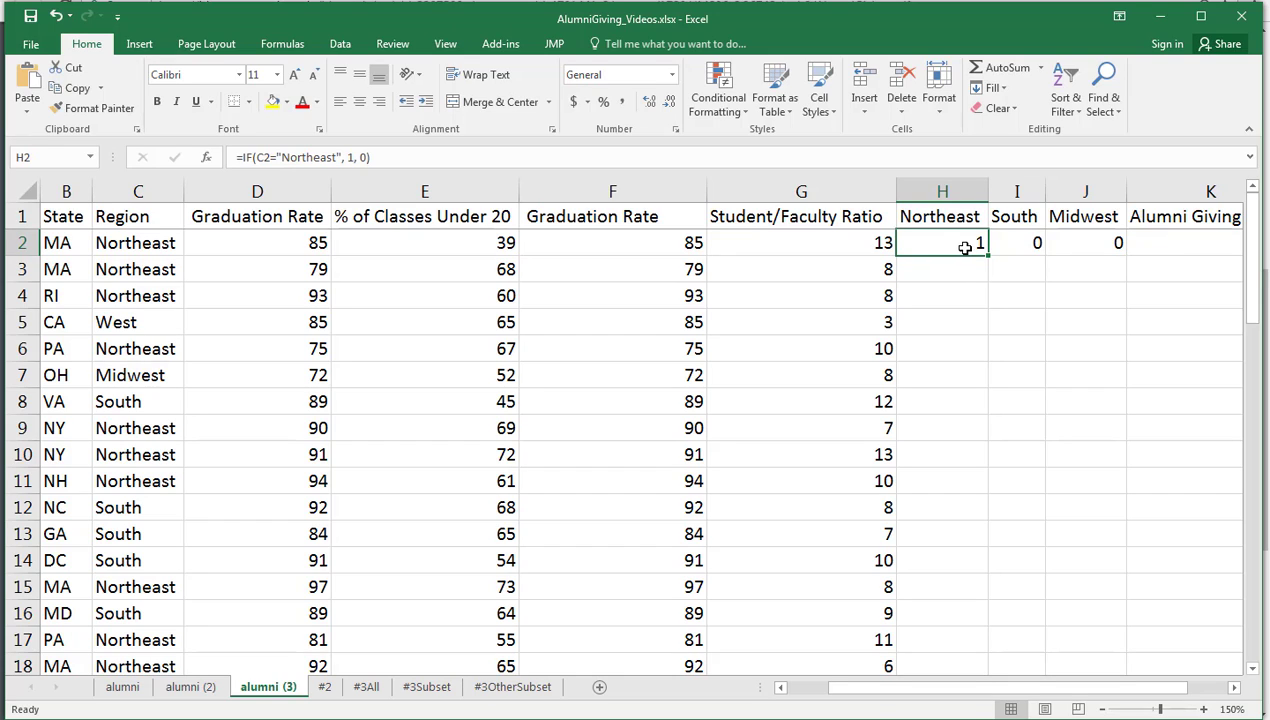
drag(967, 247, 1122, 258)
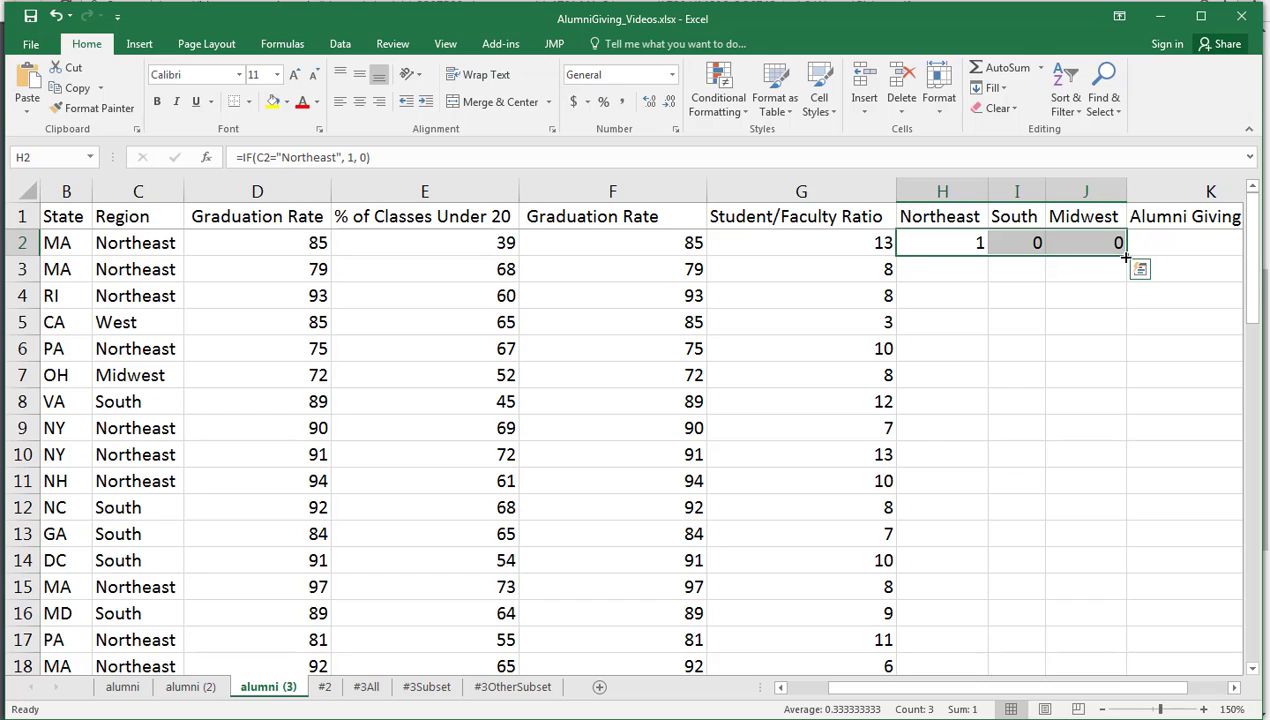
double_click(1125, 258)
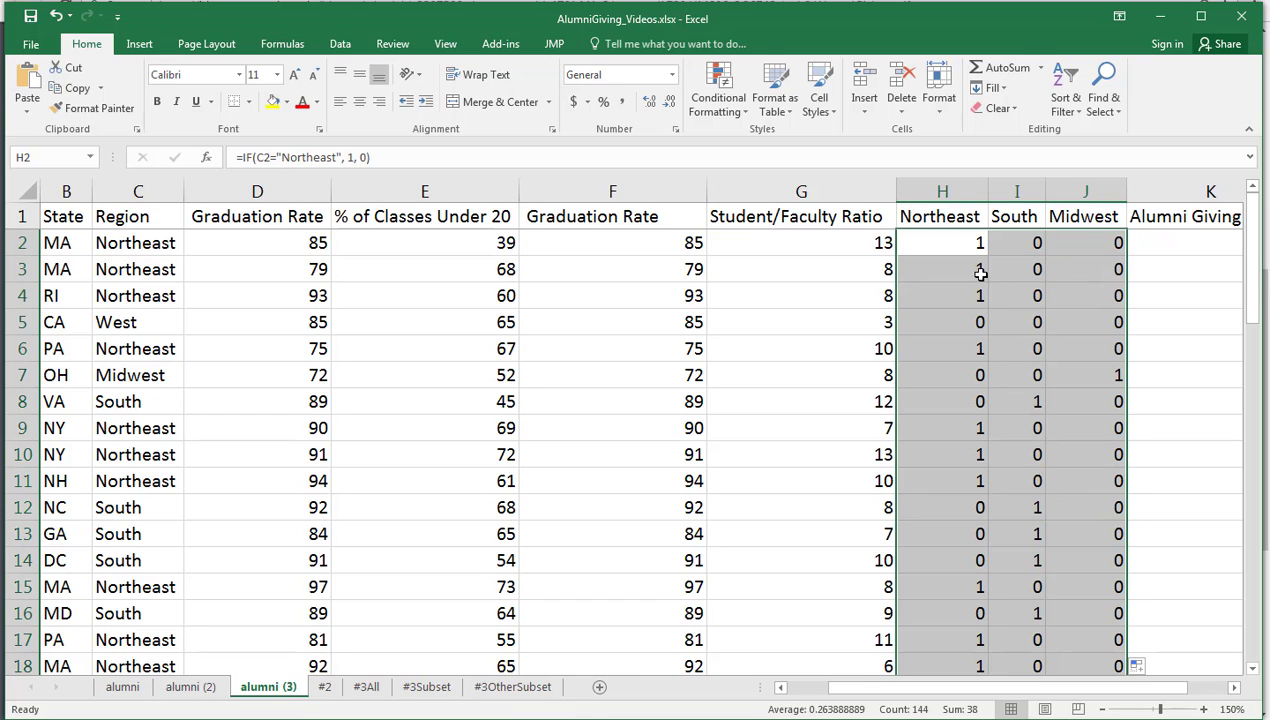
Examine the Northeast, South and Midwest formulas and dummy values down to row 8, comparing them with each school's region.
drag(972, 272, 988, 300)
key(Down)
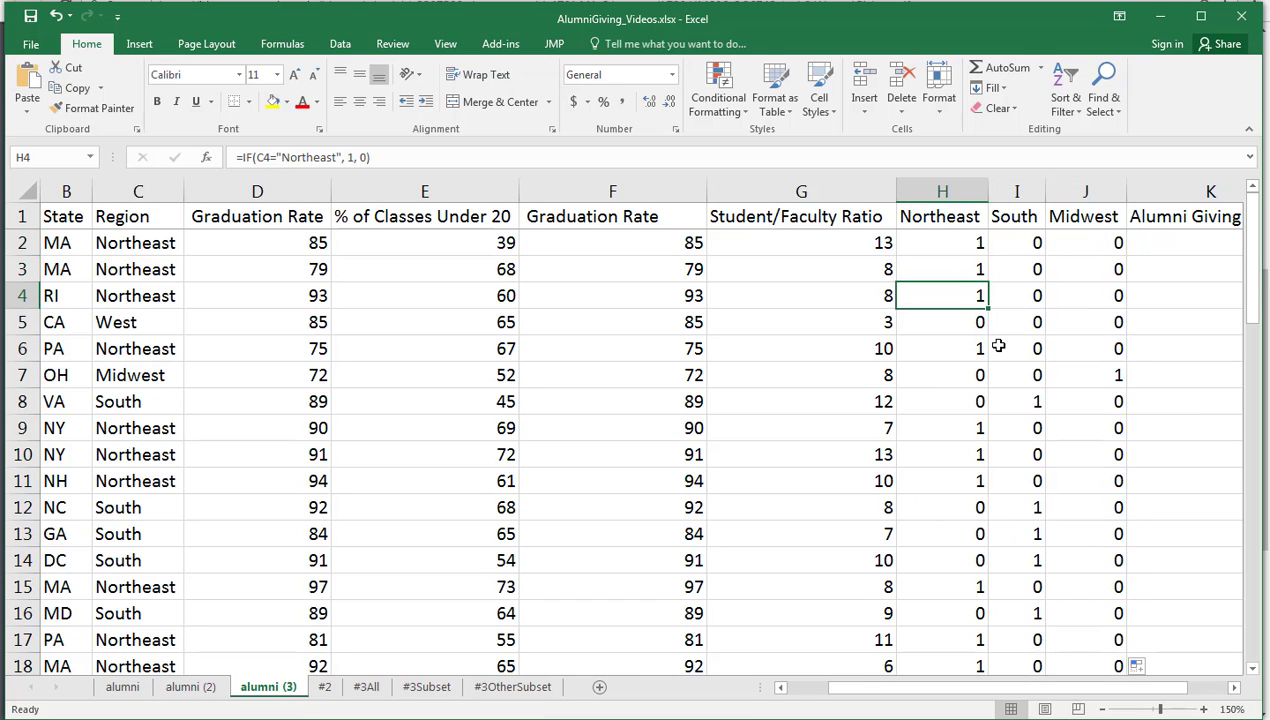
key(Down)
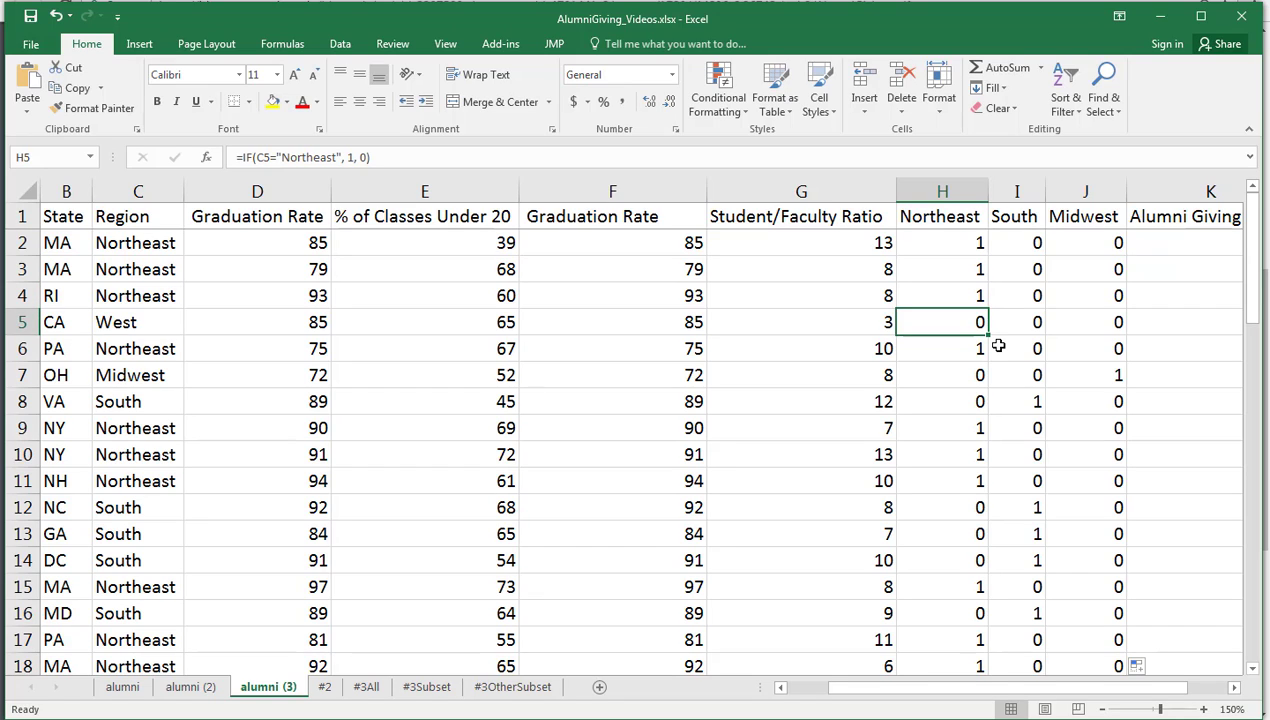
key(Right)
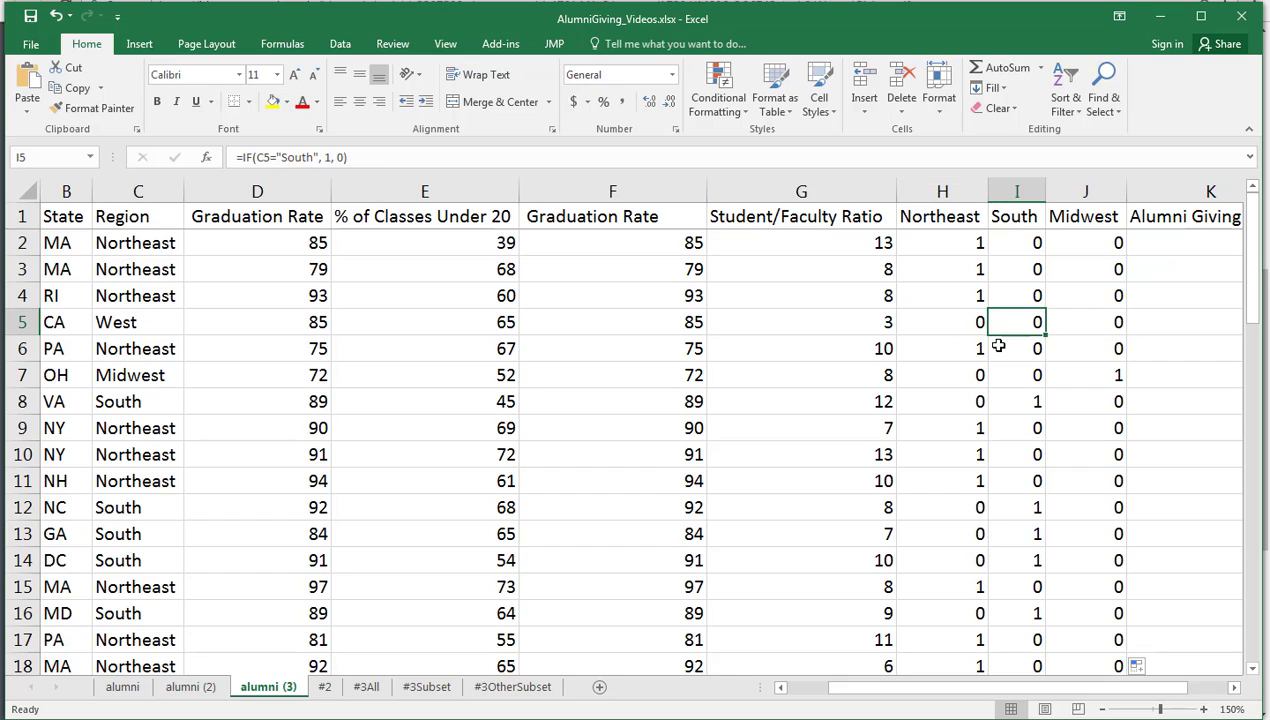
key(Right)
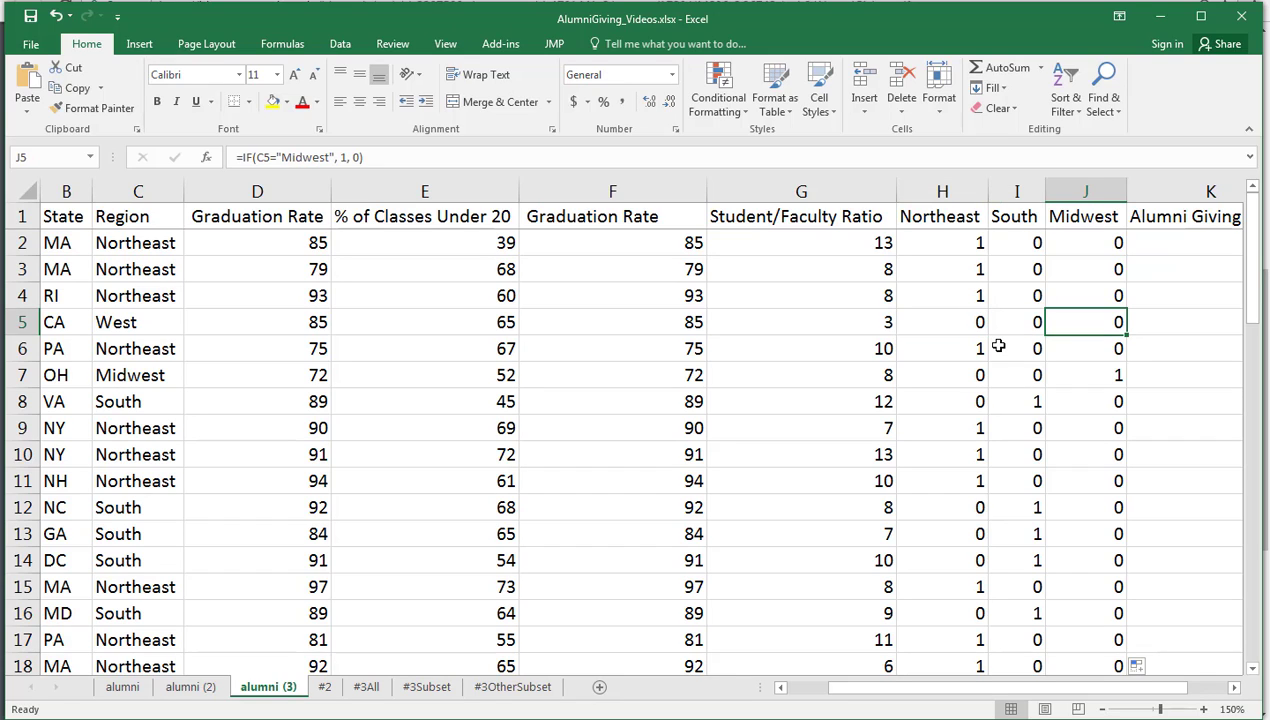
key(Left)
key(Left)
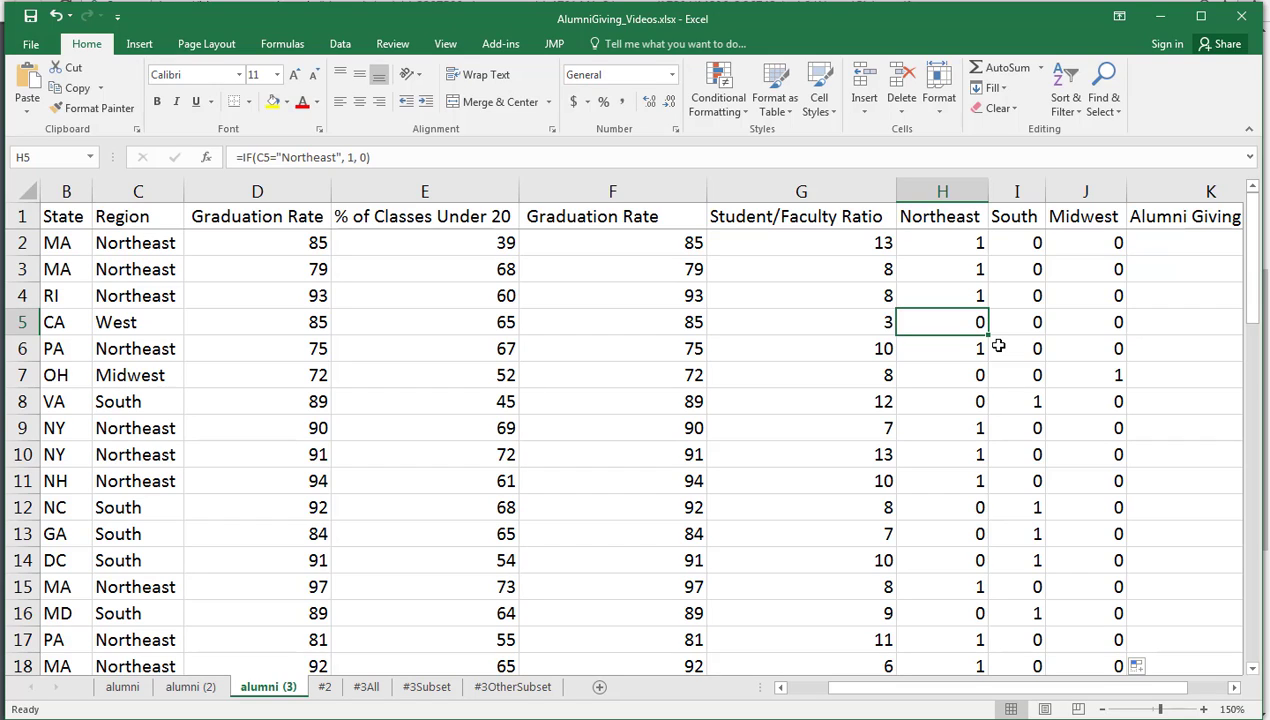
key(Right)
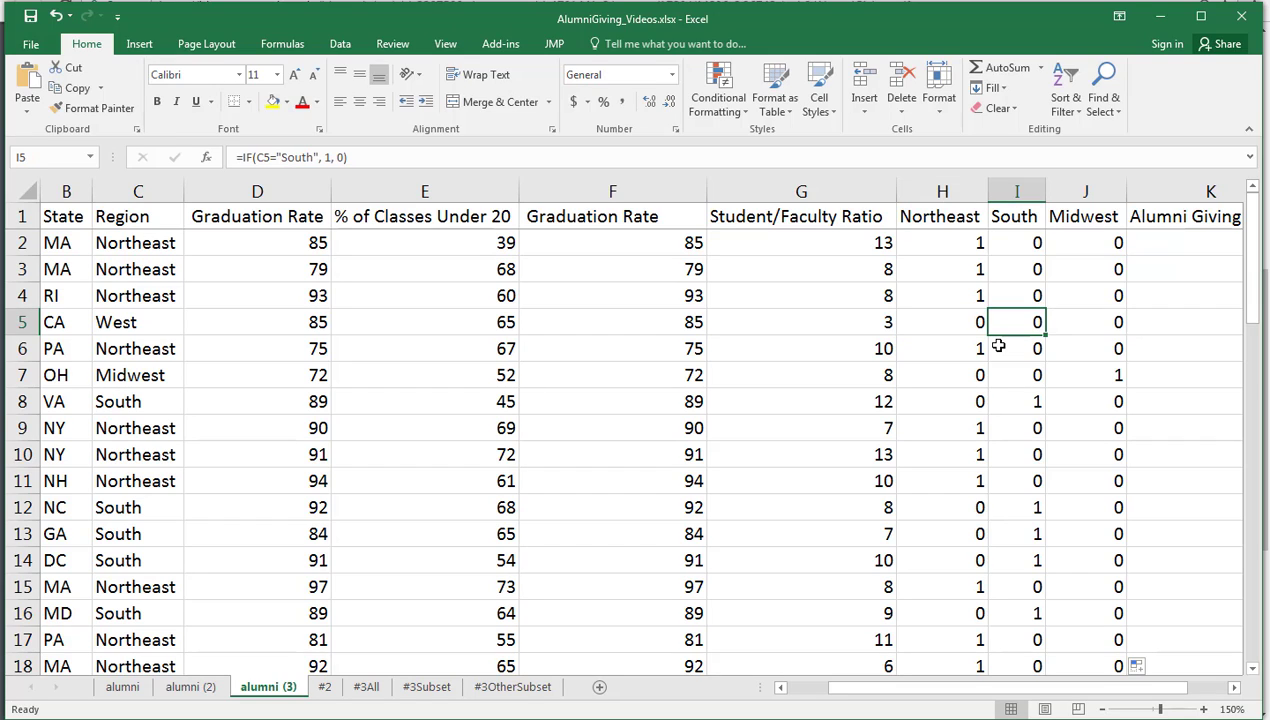
key(Right)
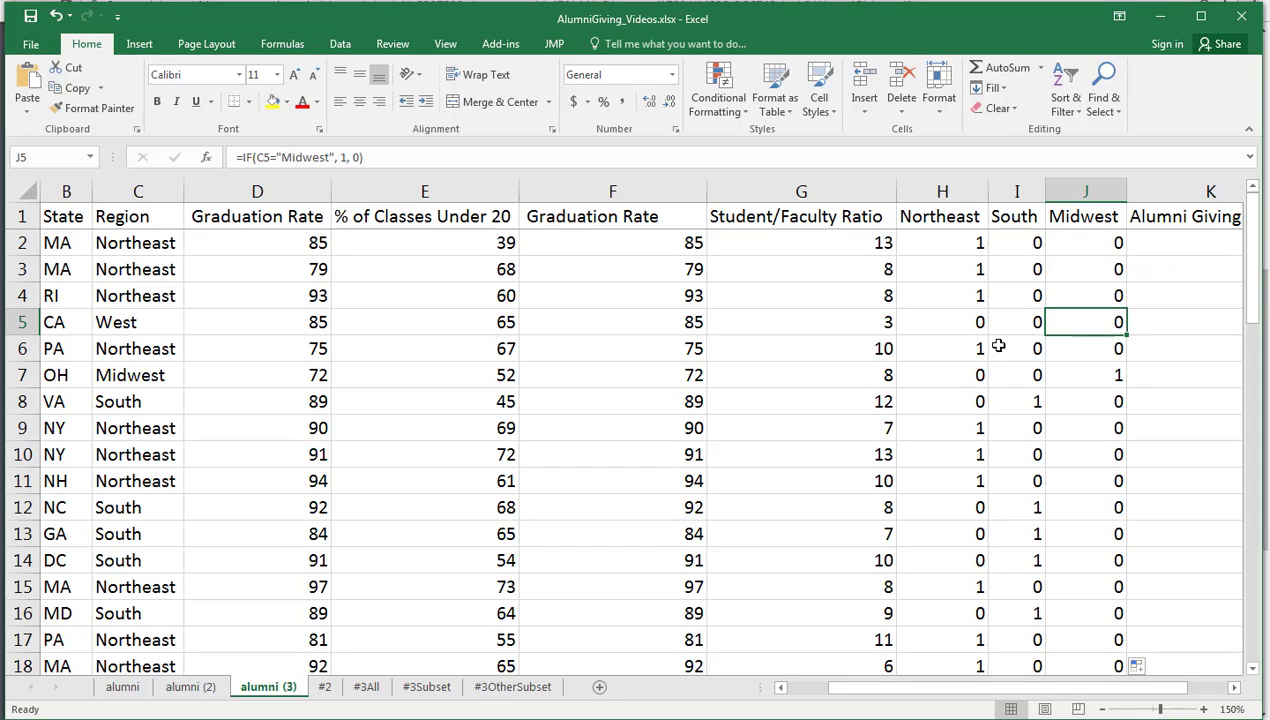
key(Down)
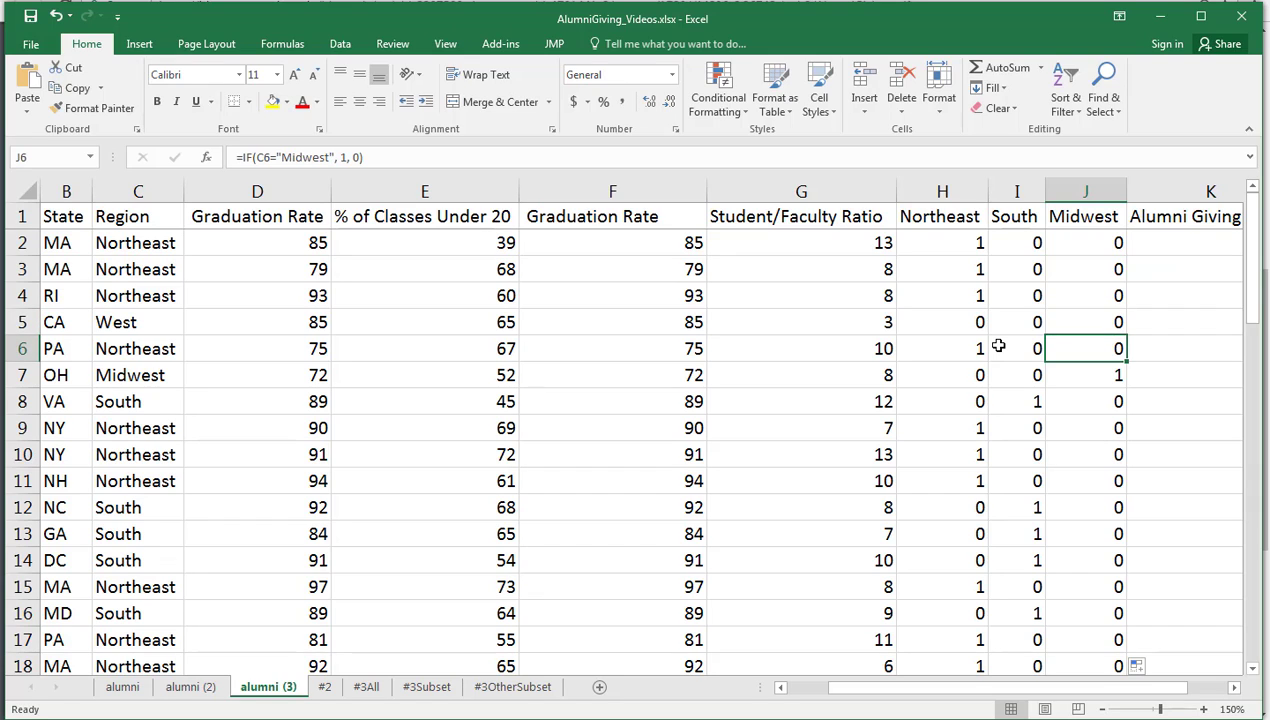
key(Down)
key(Down)
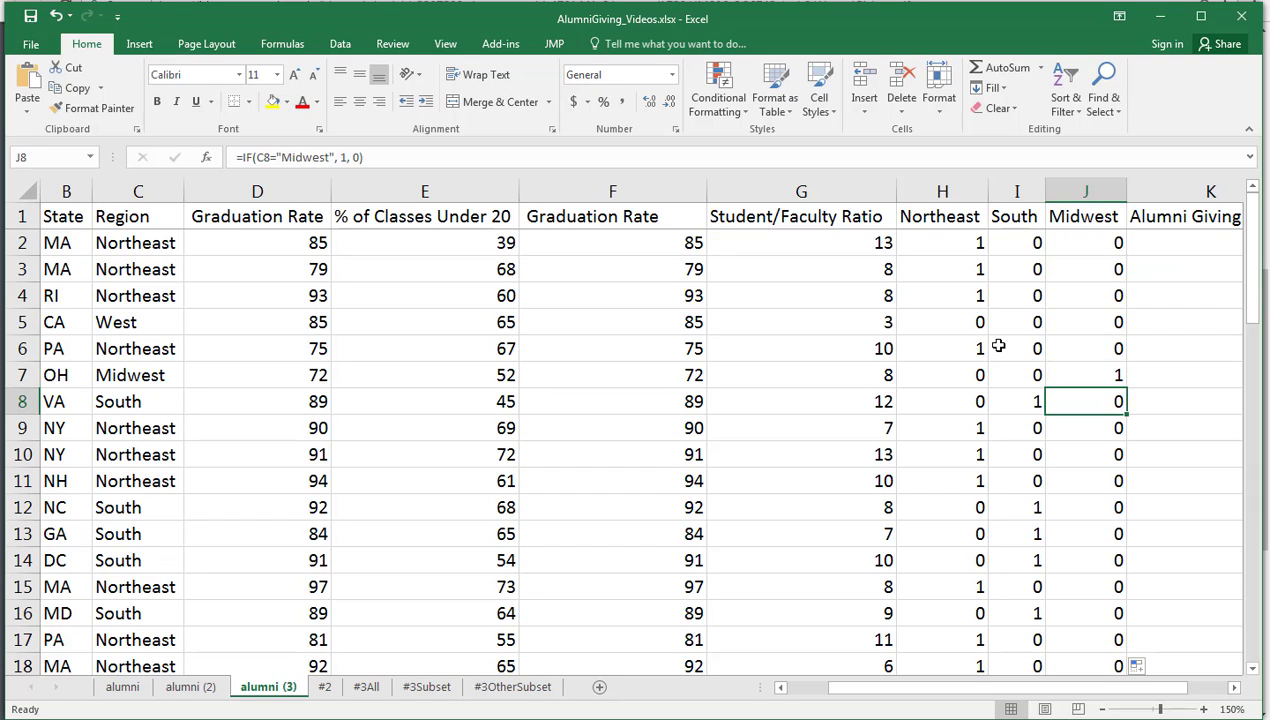
key(Left)
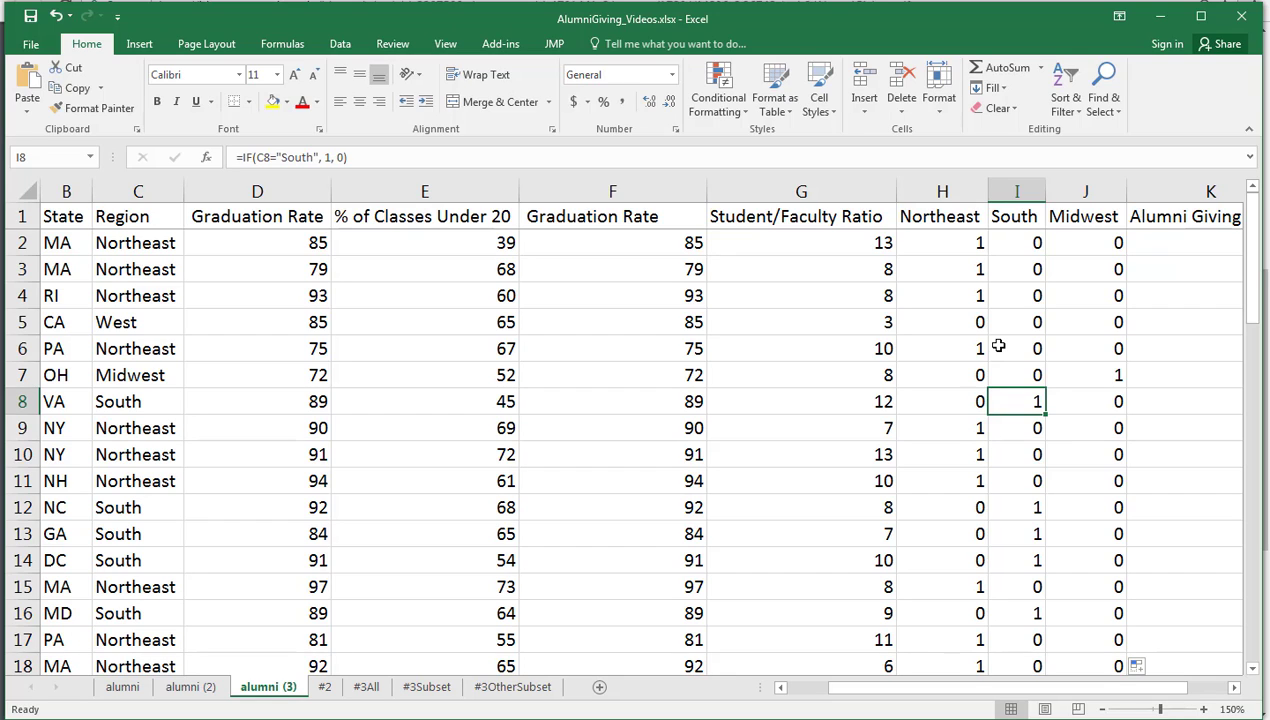
Start a Regression data analysis and set its Y input range to the Alumni Giving Rate column, K1:K49.
click(340, 44)
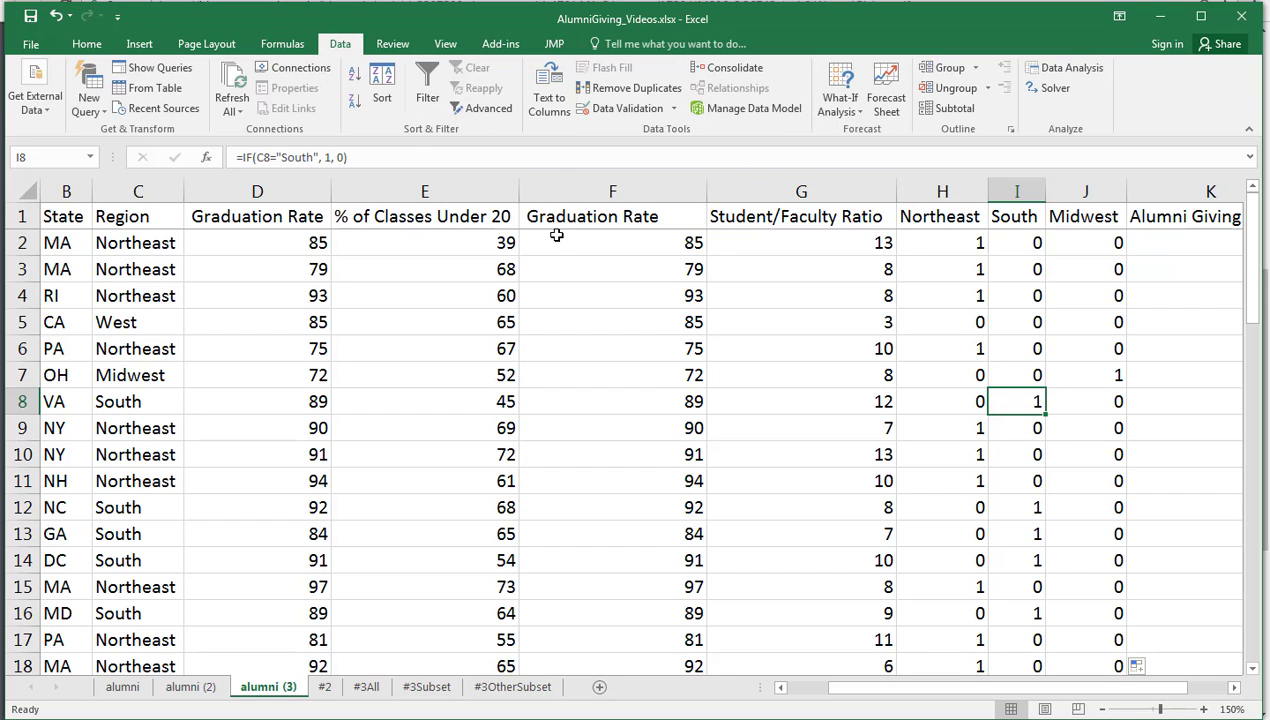
click(1062, 67)
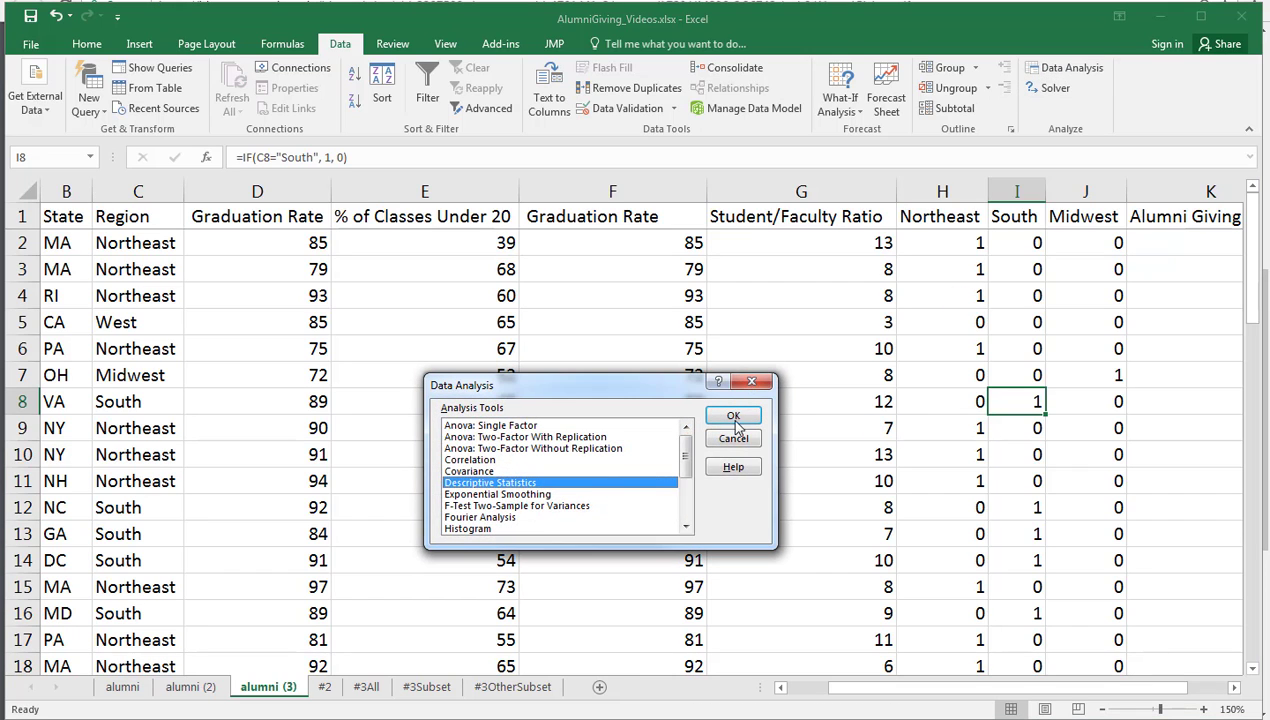
scroll(688, 465, down, 2)
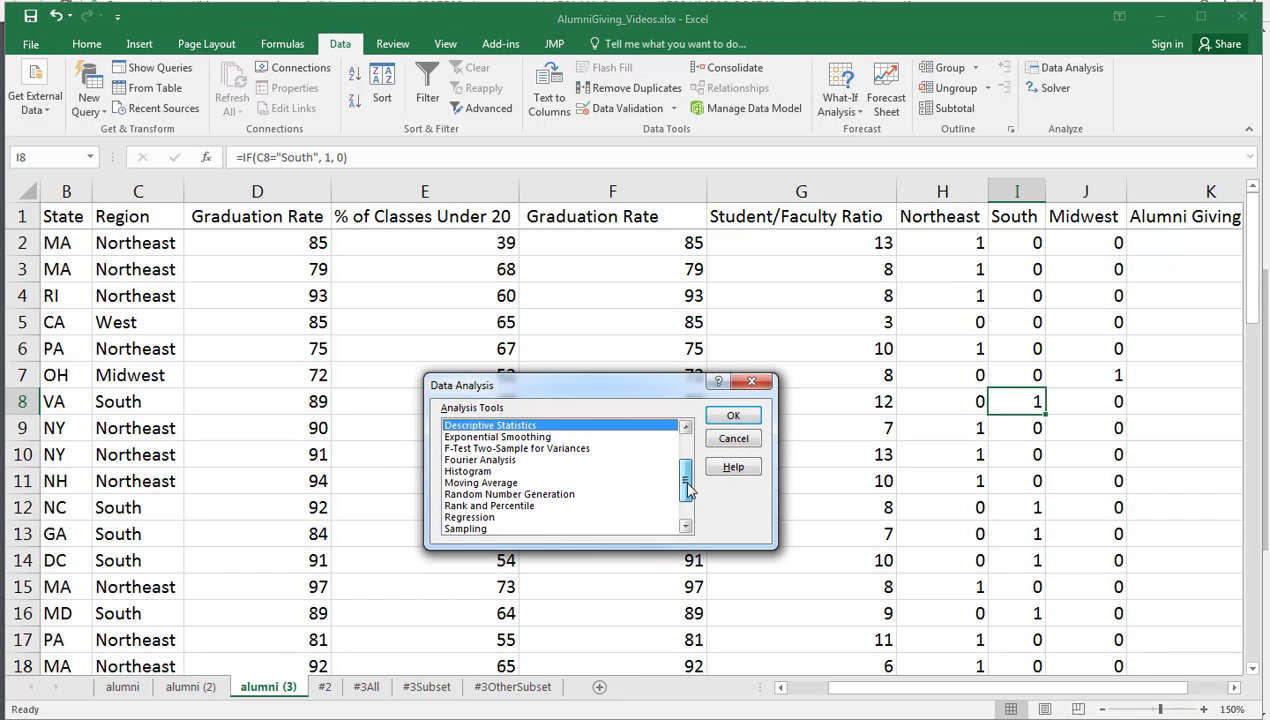
click(465, 518)
click(719, 418)
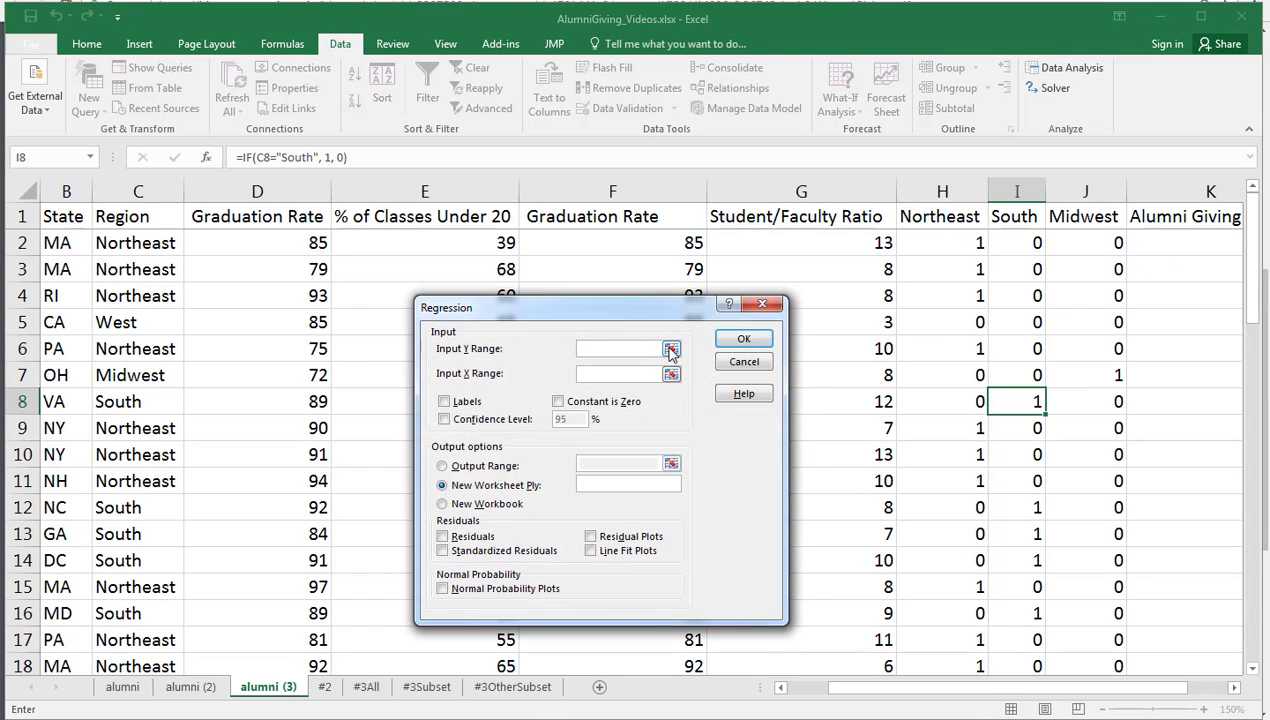
click(670, 351)
click(1172, 216)
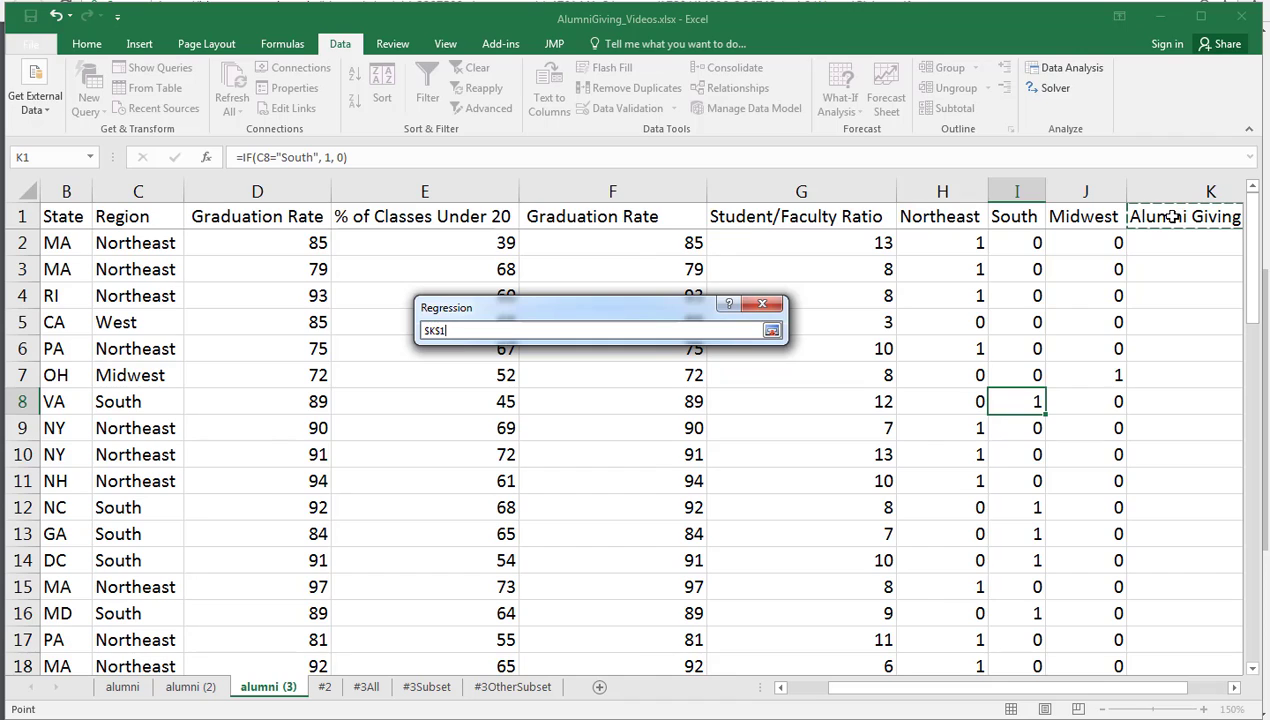
key(ctrl+shift+Down)
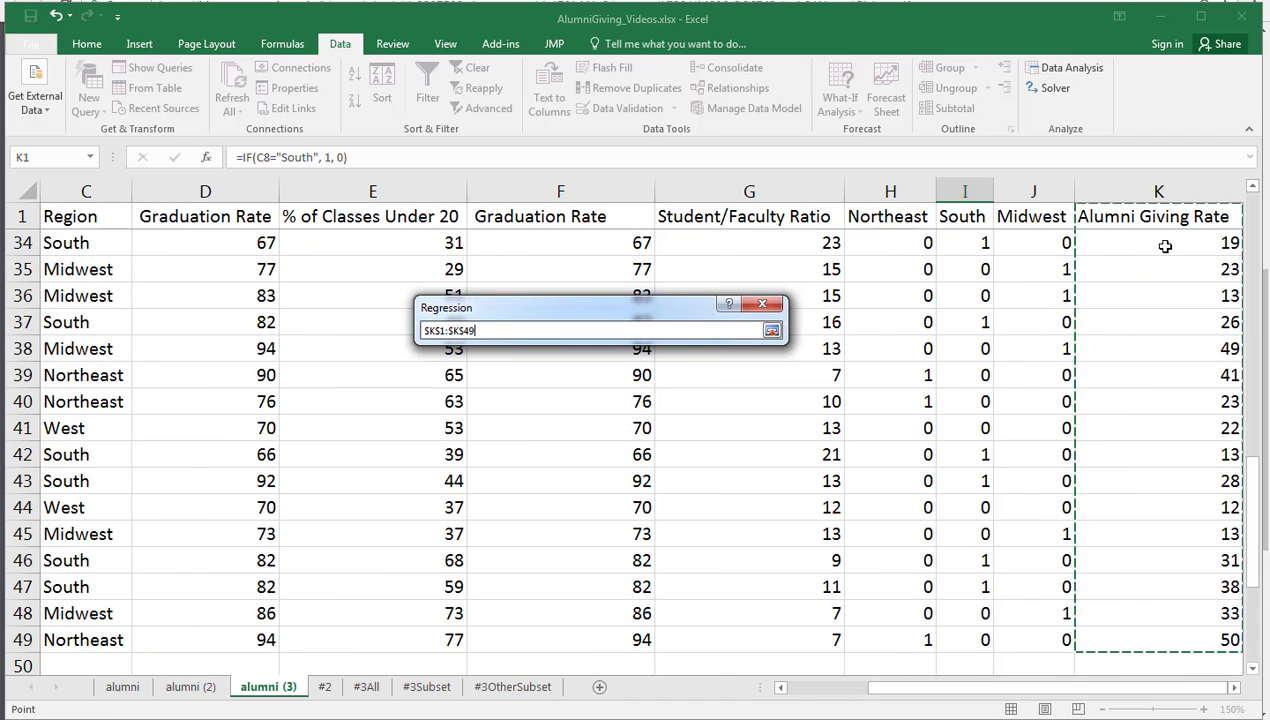
click(772, 332)
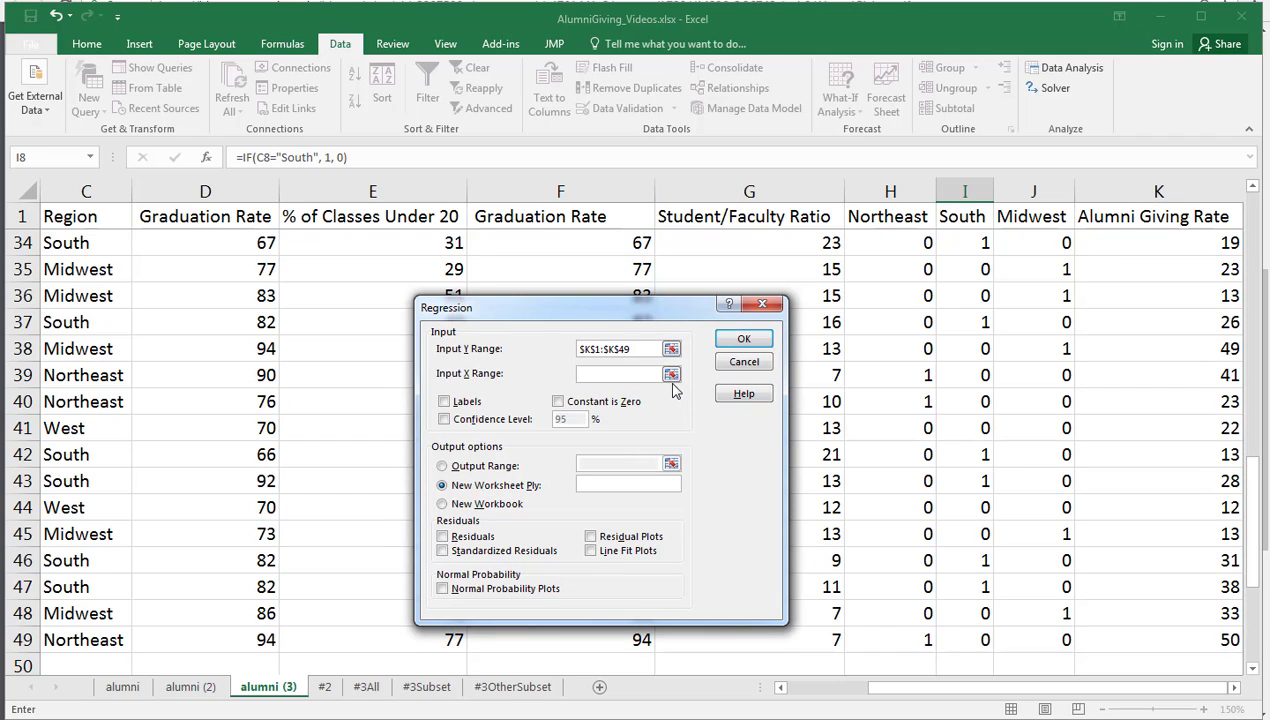
Set the regression's X range to F1:J49, mark the ranges as including labels, and run it to a new worksheet.
click(671, 375)
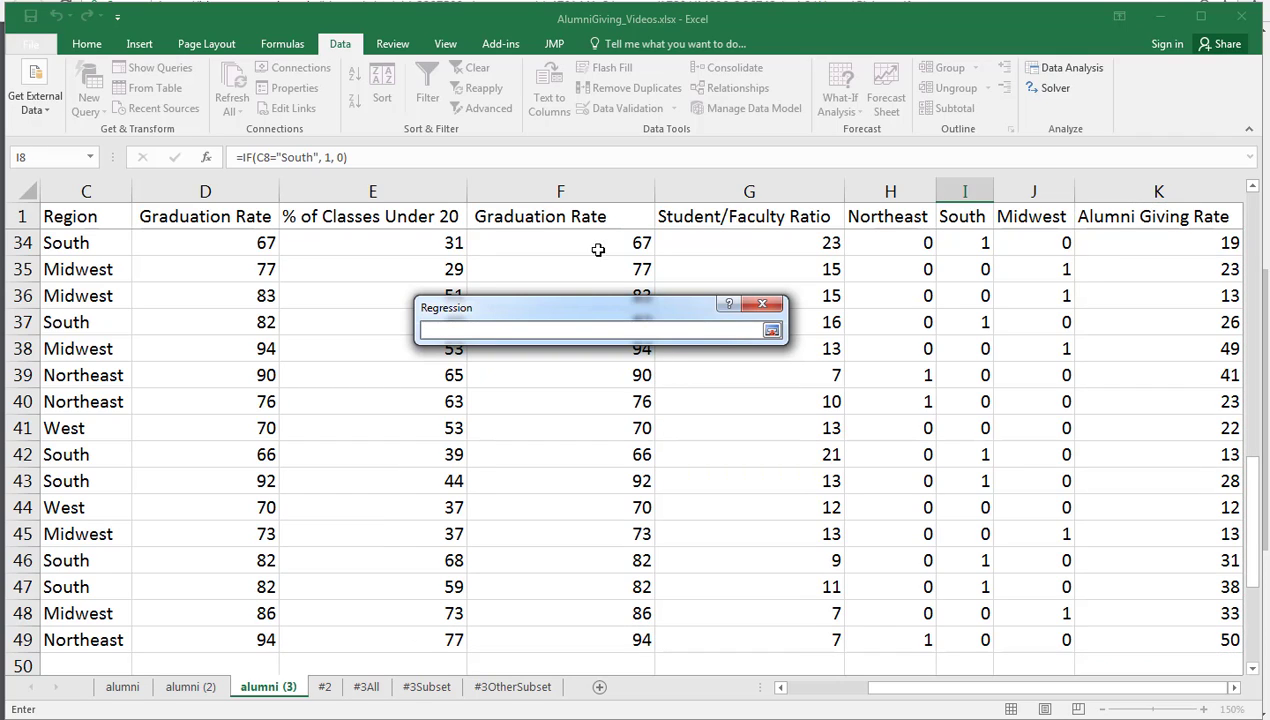
drag(581, 218, 997, 218)
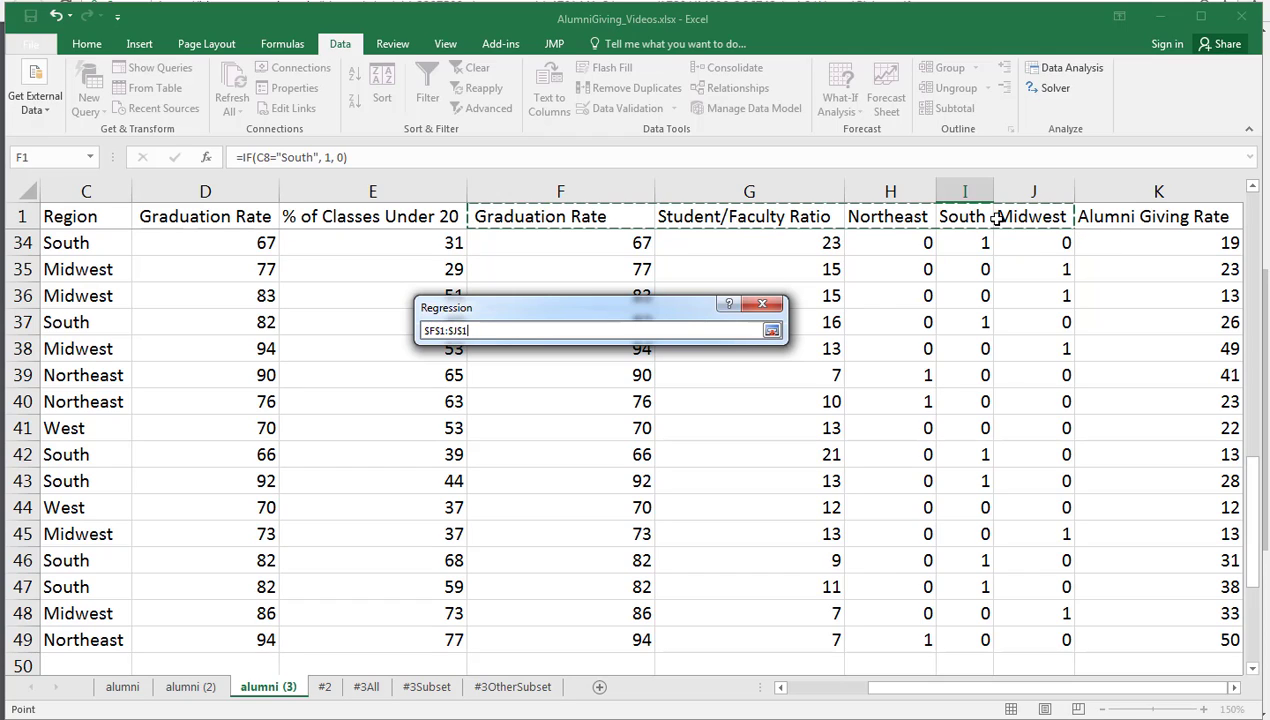
key(ctrl+shift+Down)
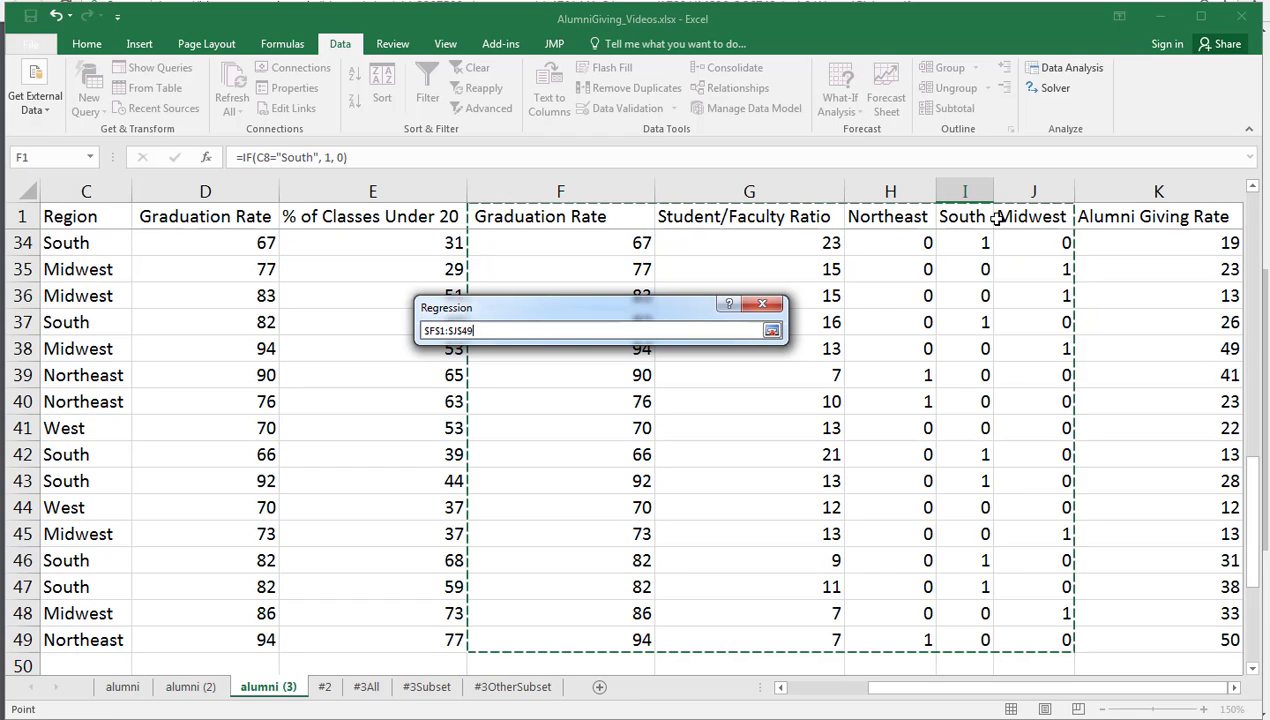
click(772, 331)
click(444, 401)
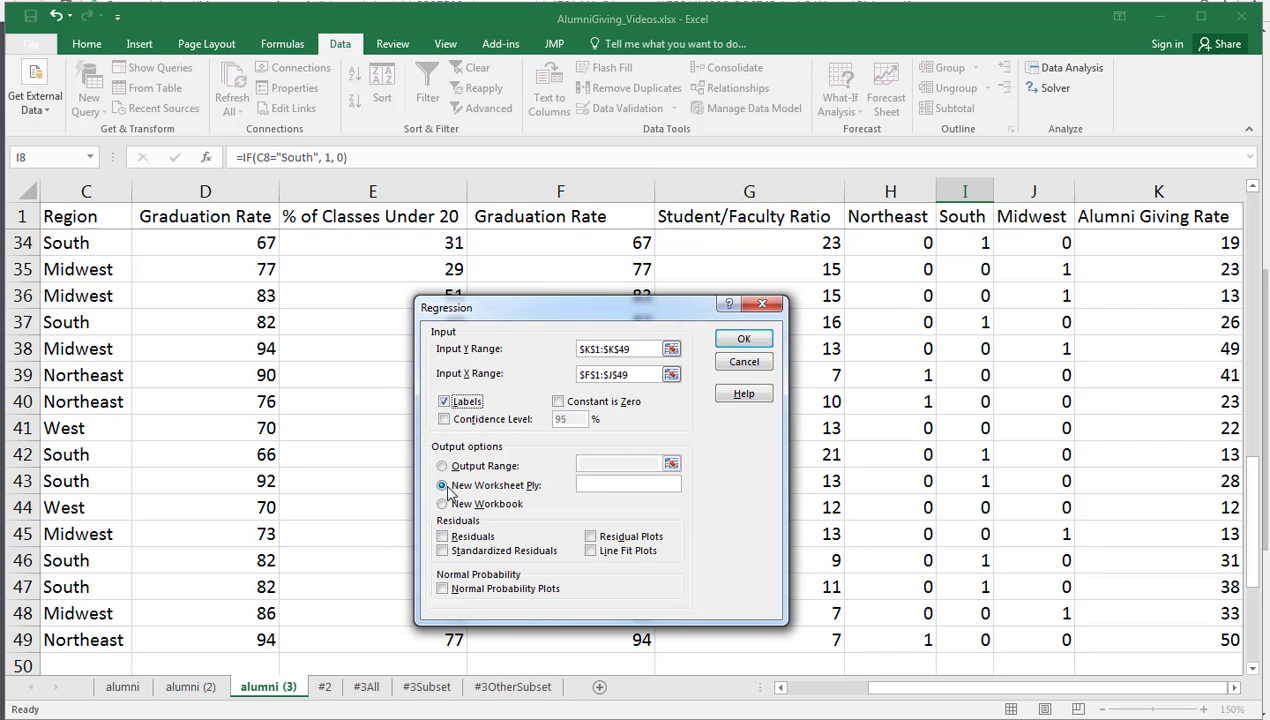
click(746, 339)
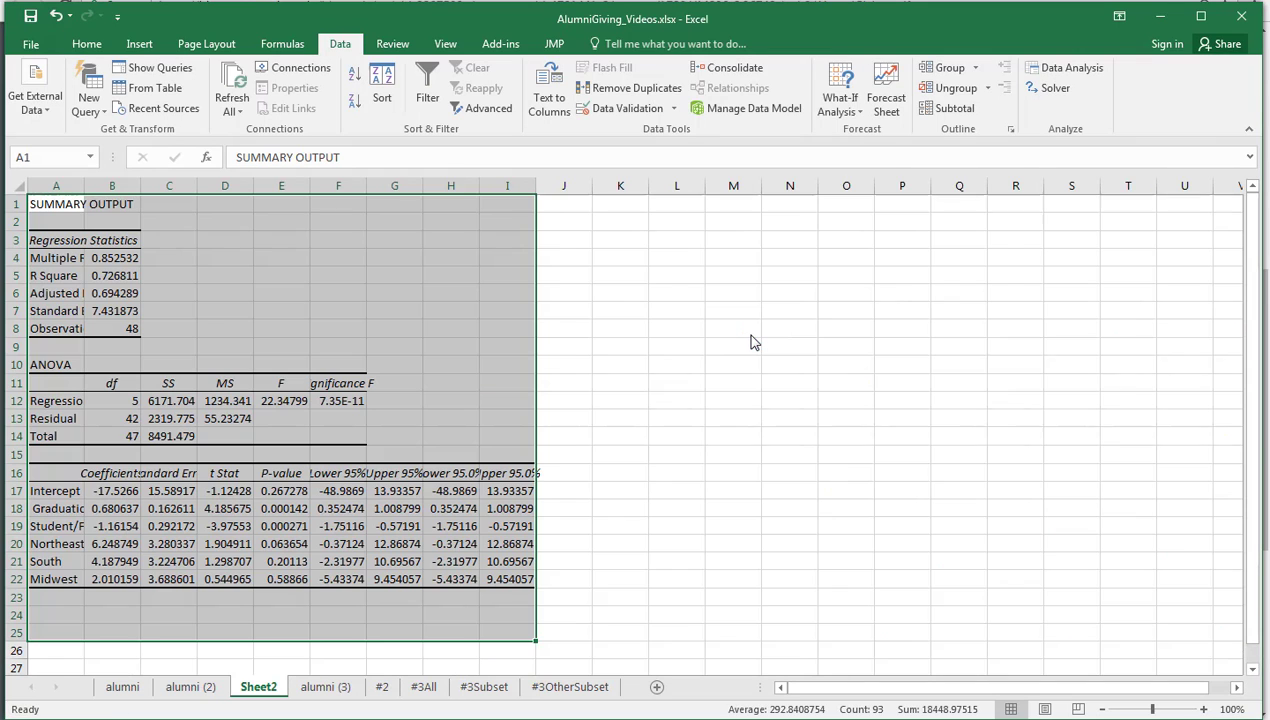
Check the Adjusted R Square in the new regression output and move its sheet to the end, after #3OtherSubset.
click(1202, 709)
click(1202, 709)
click(1202, 709)
click(1202, 709)
click(1202, 709)
click(1202, 709)
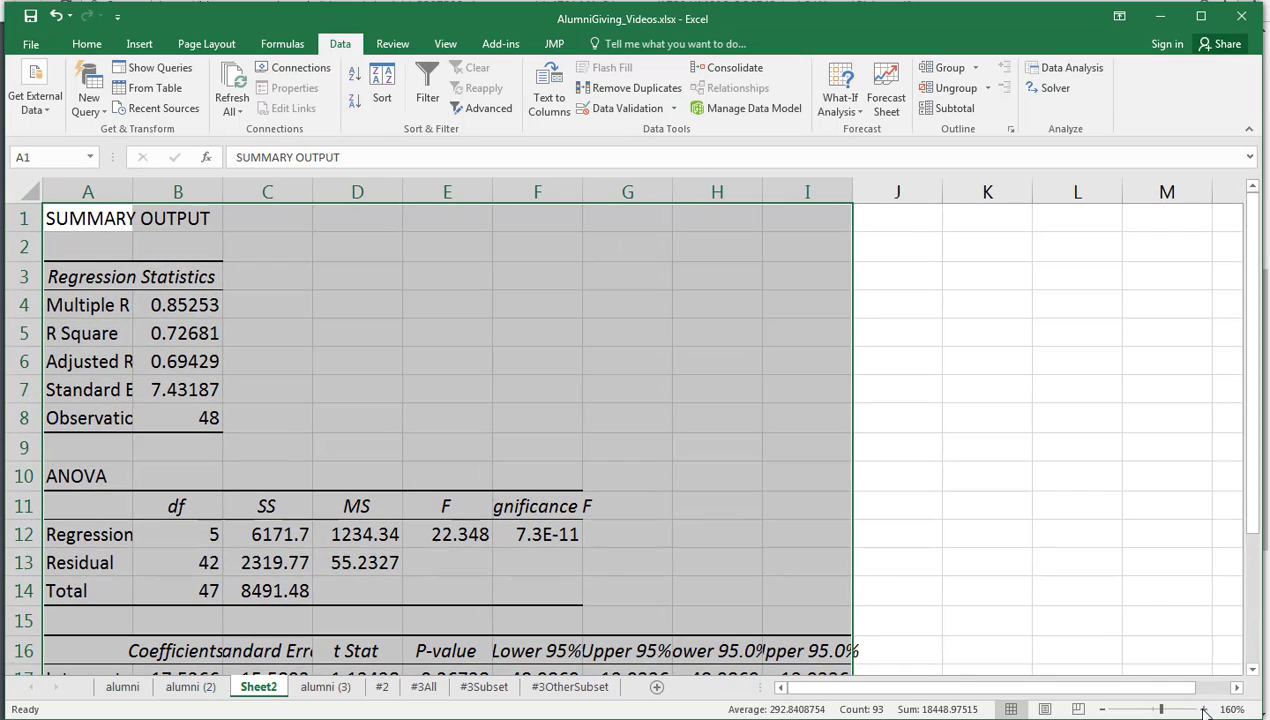
click(1102, 709)
click(505, 458)
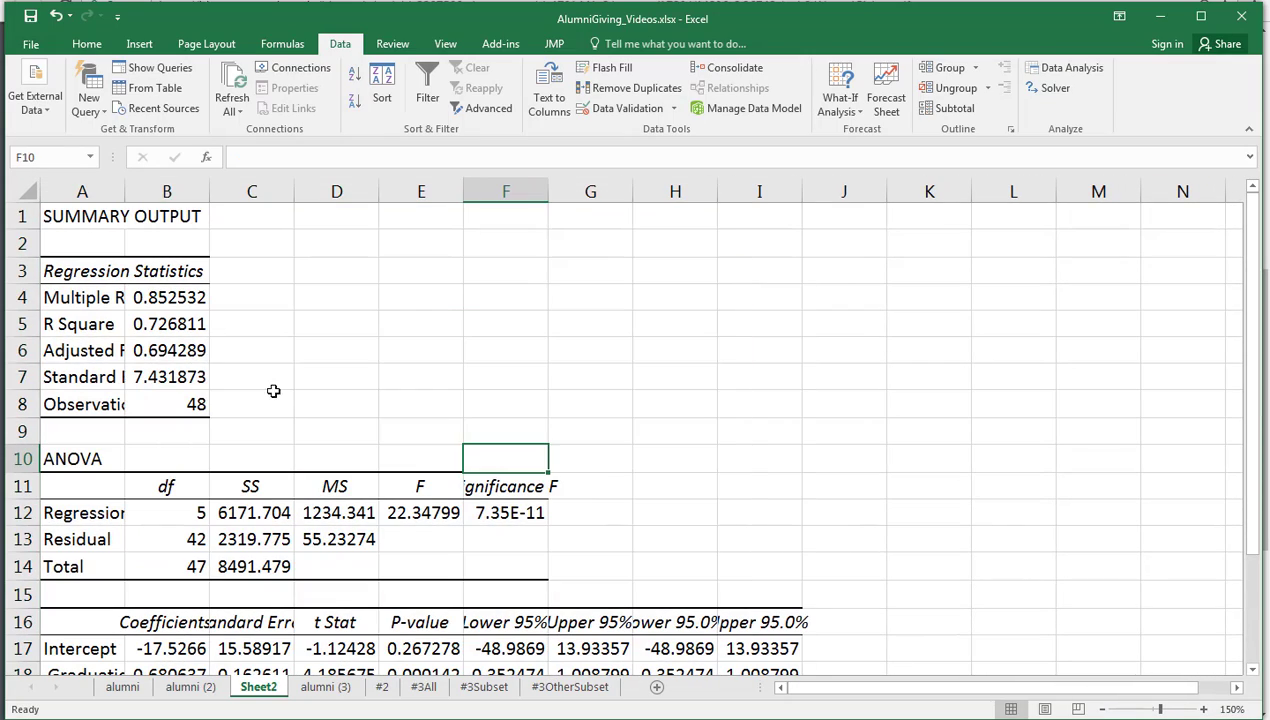
click(160, 352)
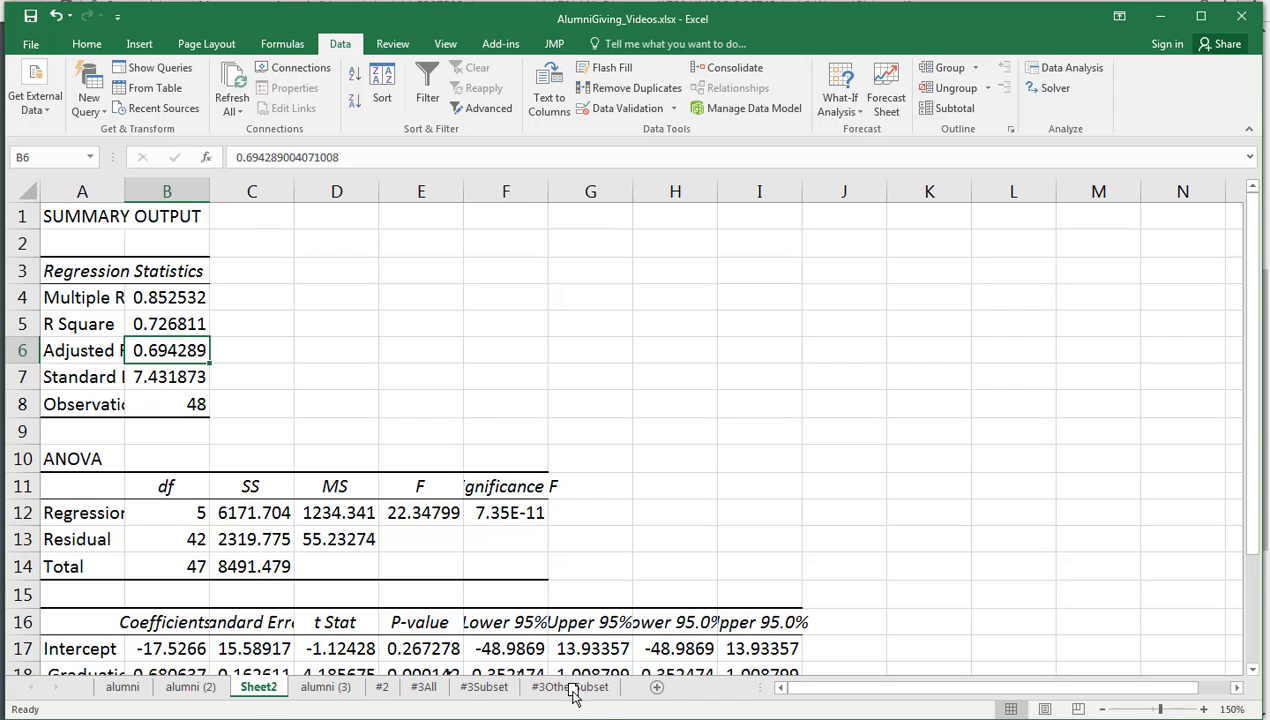
drag(619, 697, 620, 697)
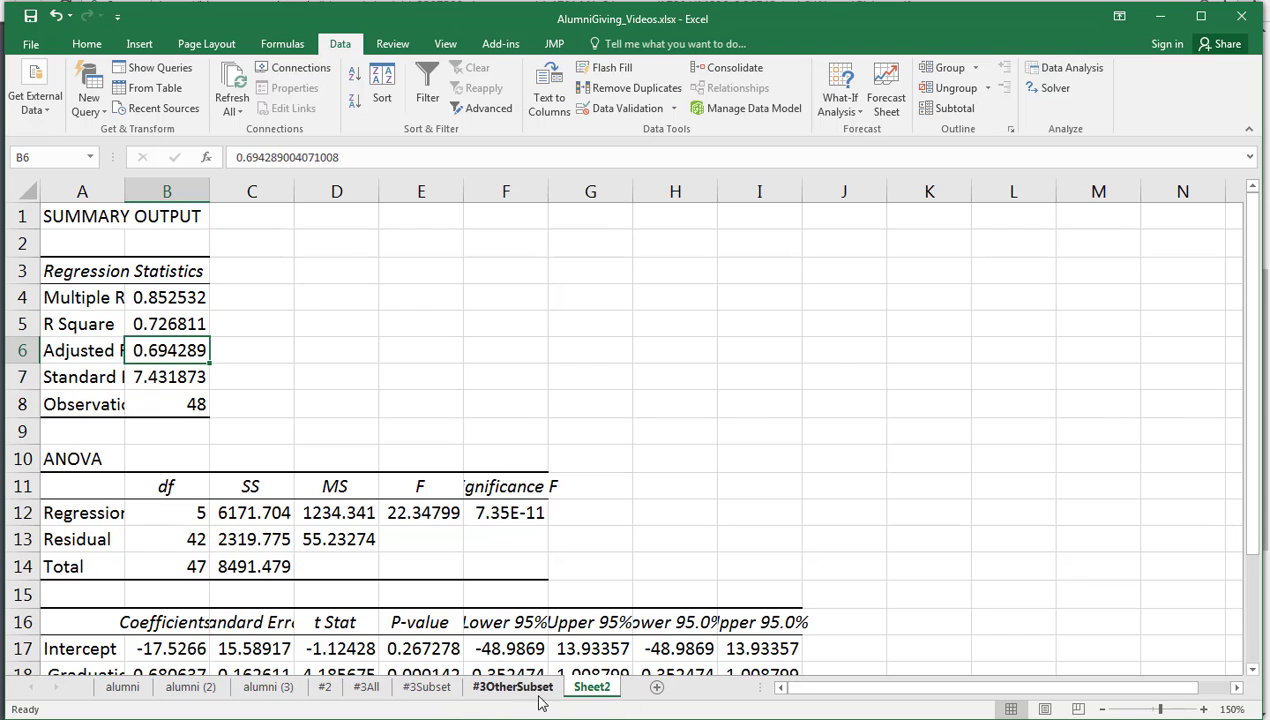
Compare the new model's Adjusted R Square with the #3Subset output and check its Significance F.
click(426, 687)
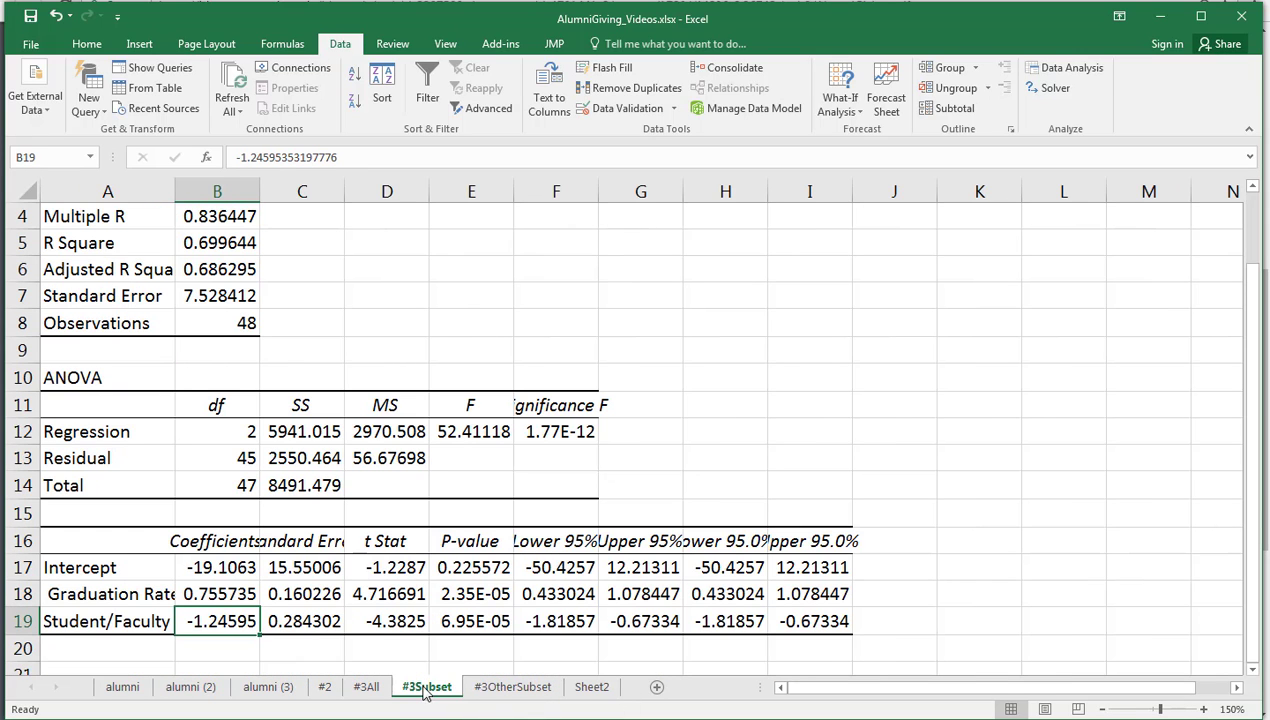
click(591, 687)
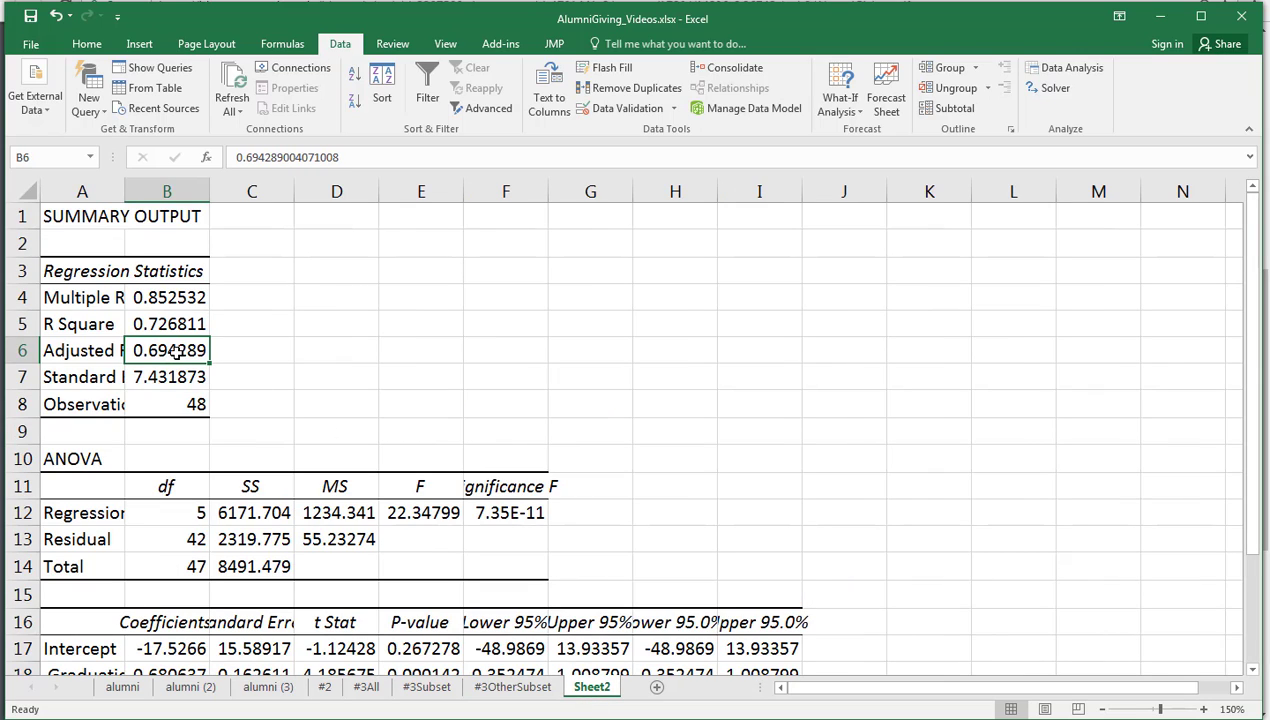
click(485, 515)
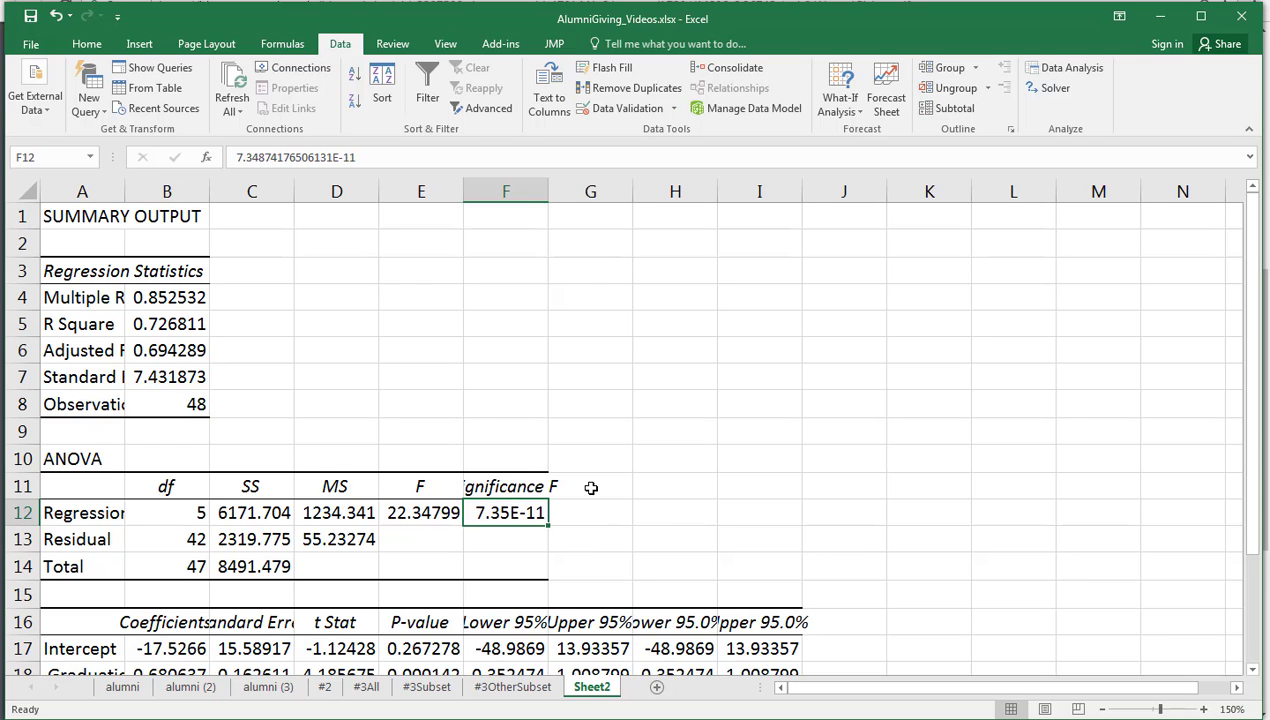
Examine the P-values of Graduation Rate, Student/Faculty Ratio, Northeast, South and Midwest in the coefficient table.
scroll(591, 487, down, 1)
scroll(591, 487, down, 2)
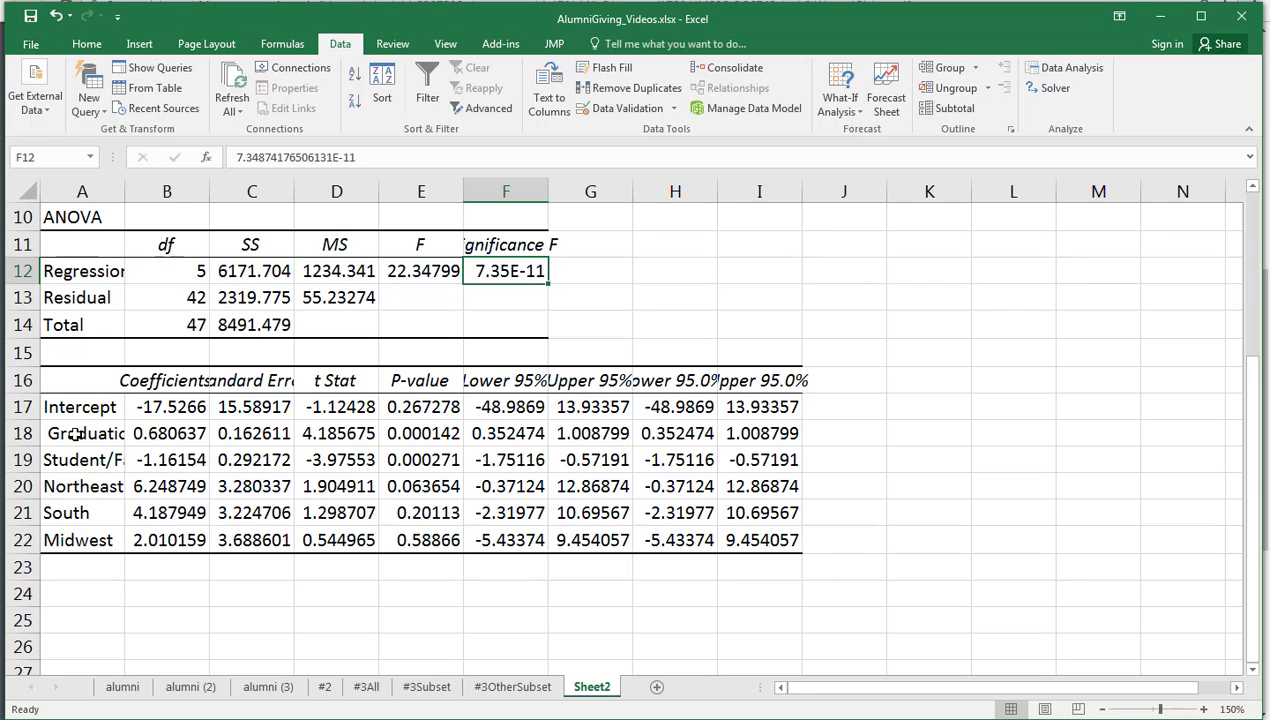
click(72, 430)
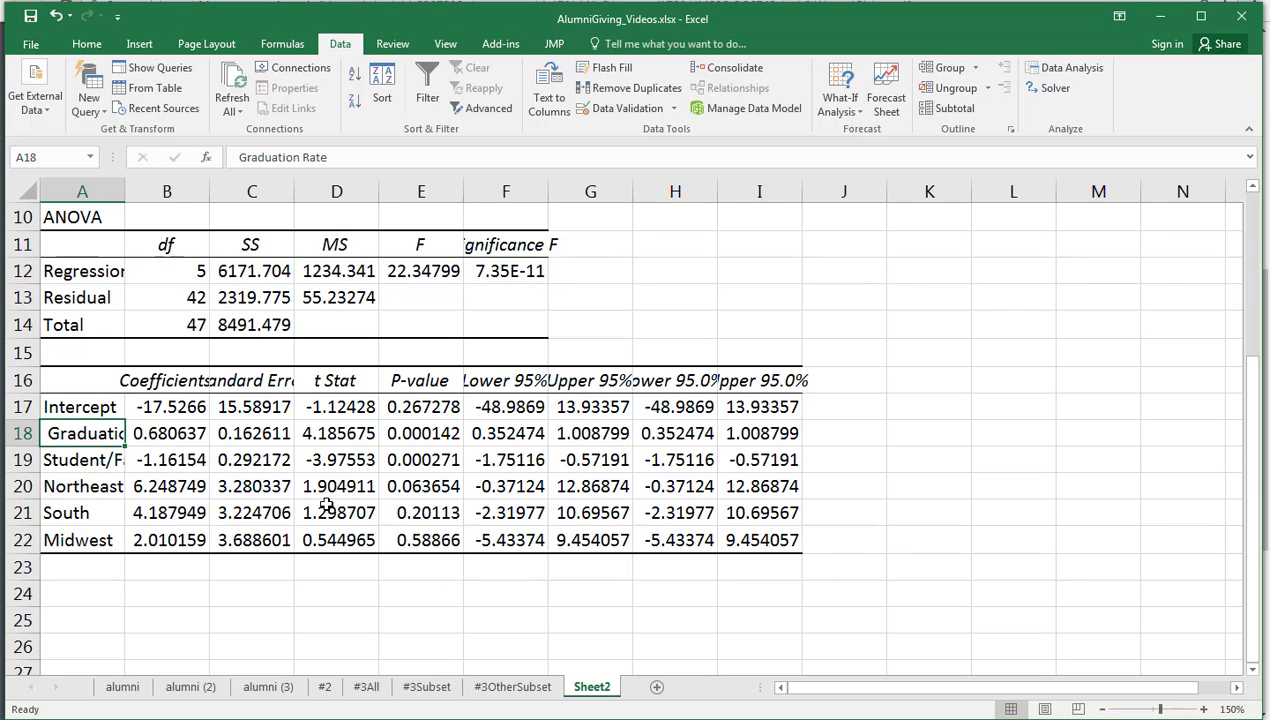
key(Right)
key(Right)
key(Right)
key(Right)
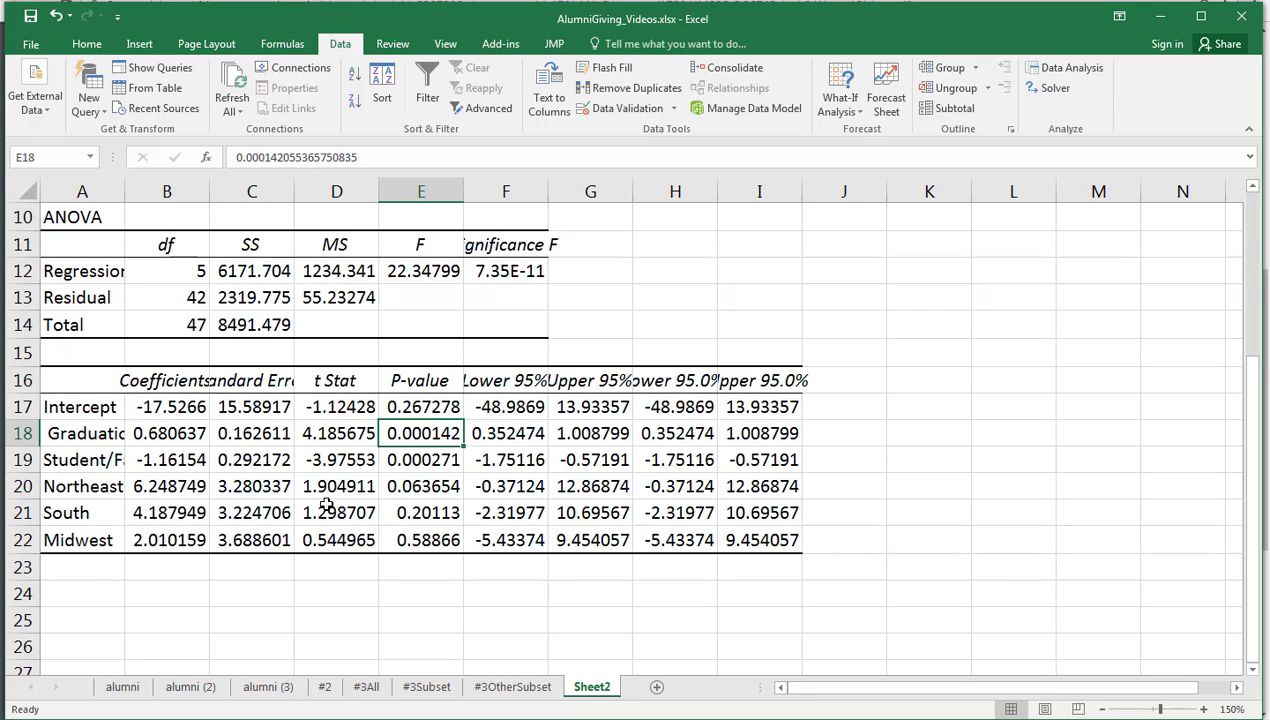
key(Down)
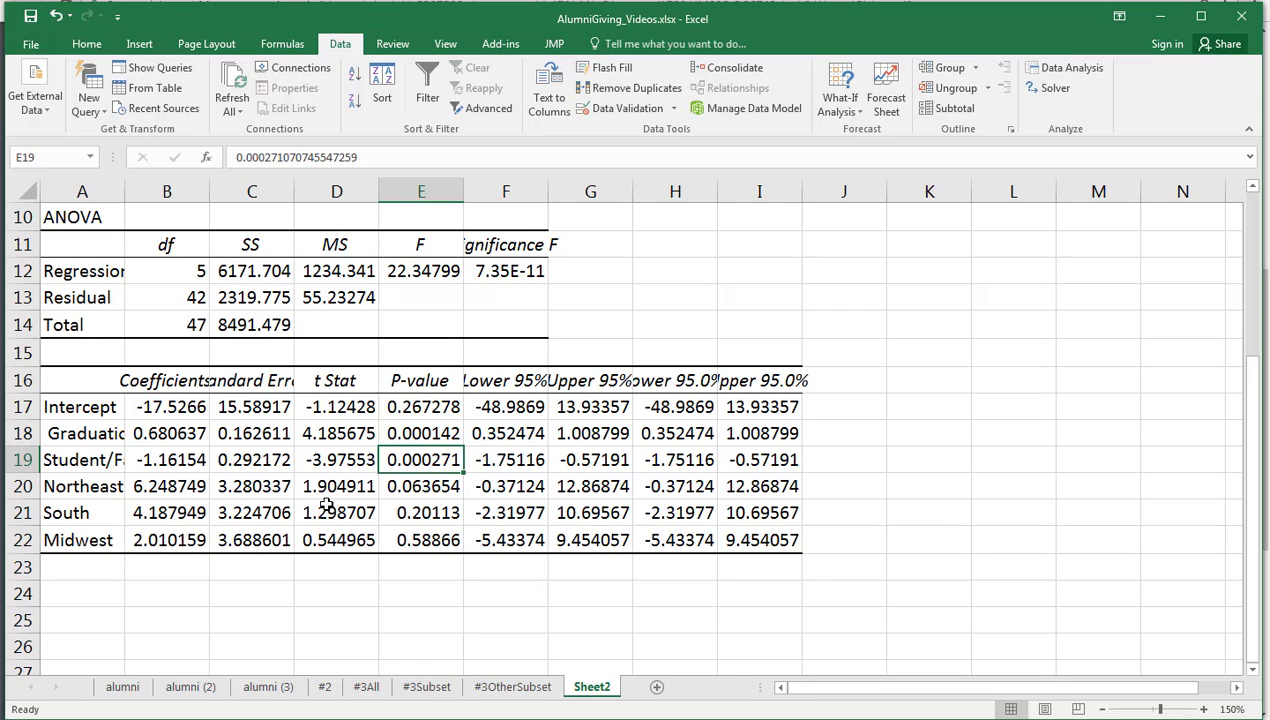
key(Down)
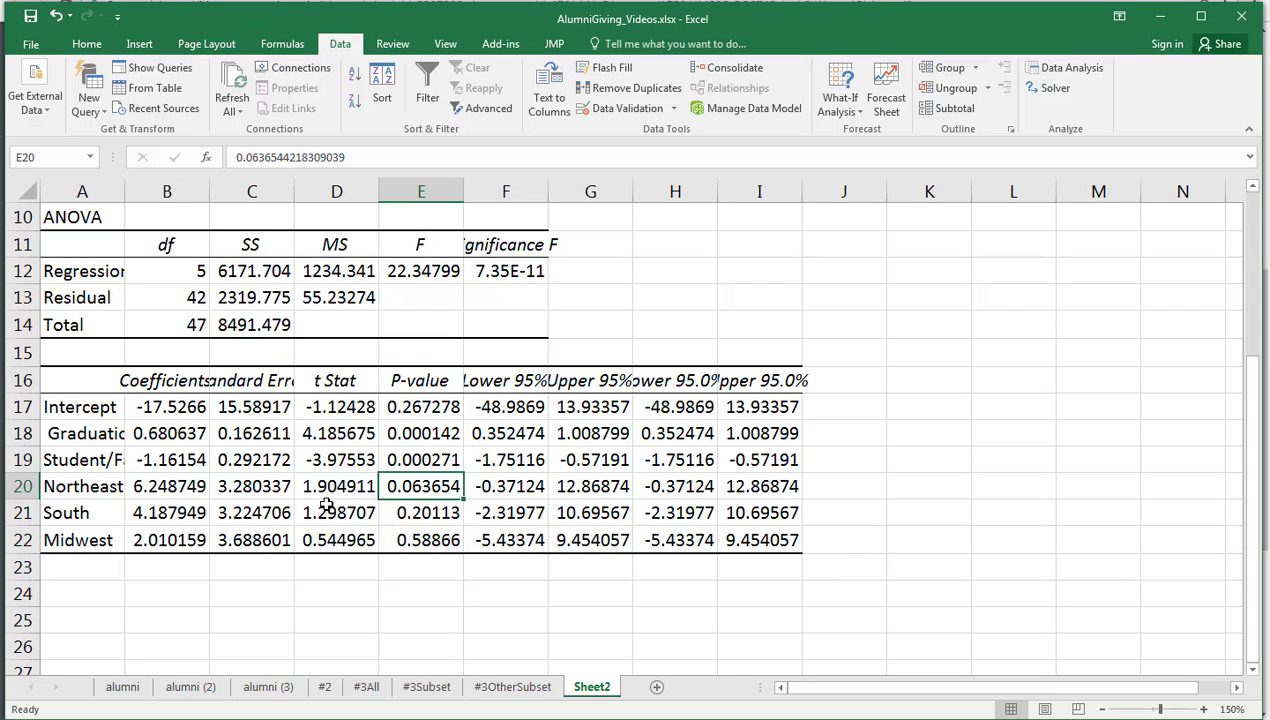
key(Down)
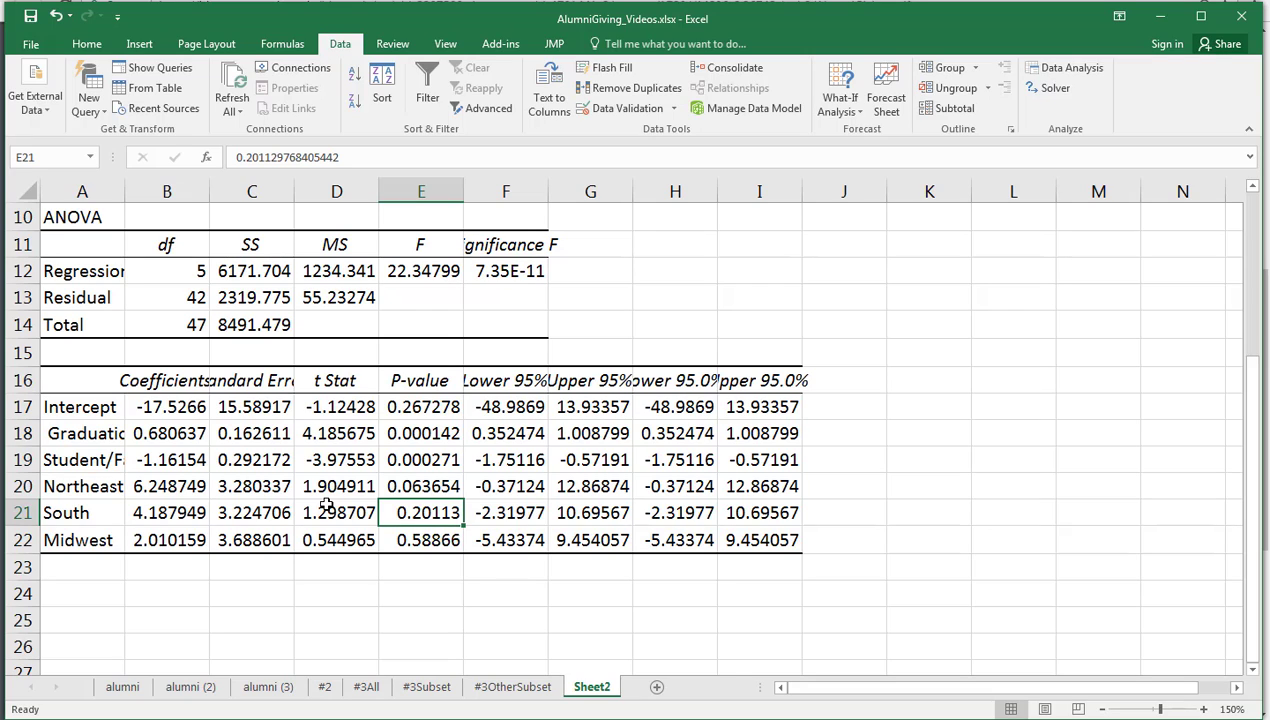
key(Down)
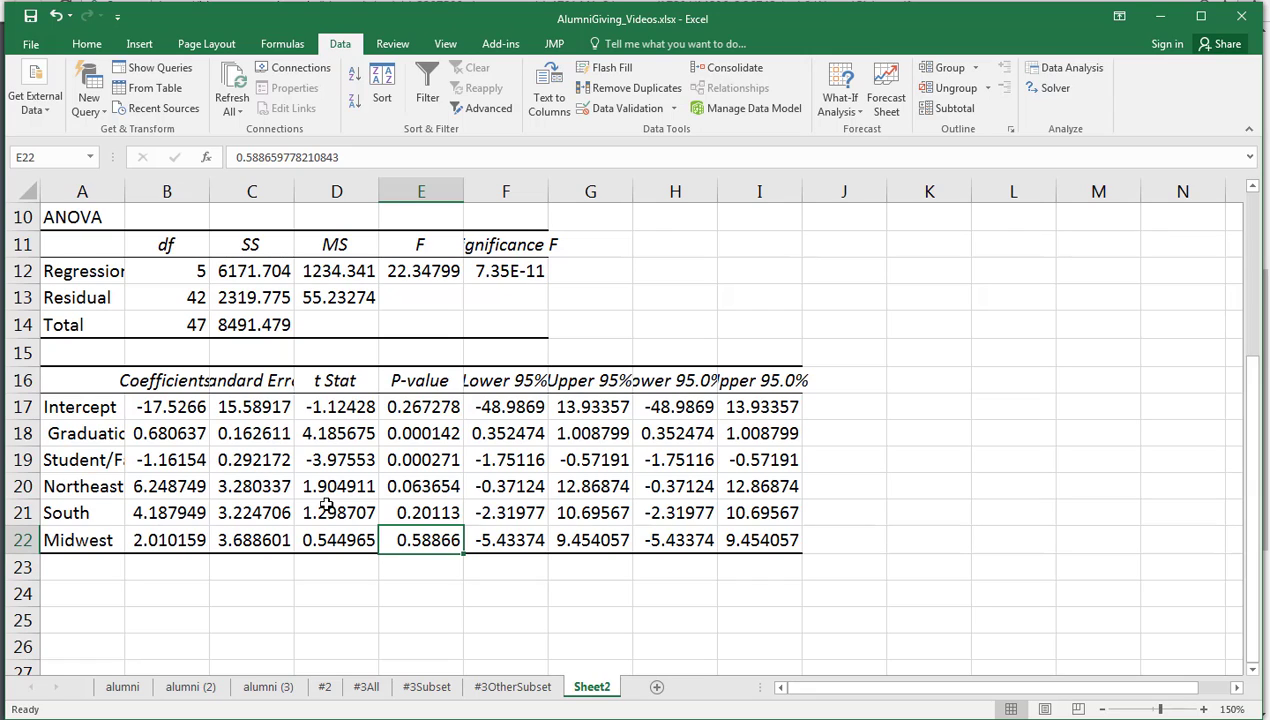
key(Up)
key(Up)
key(Up)
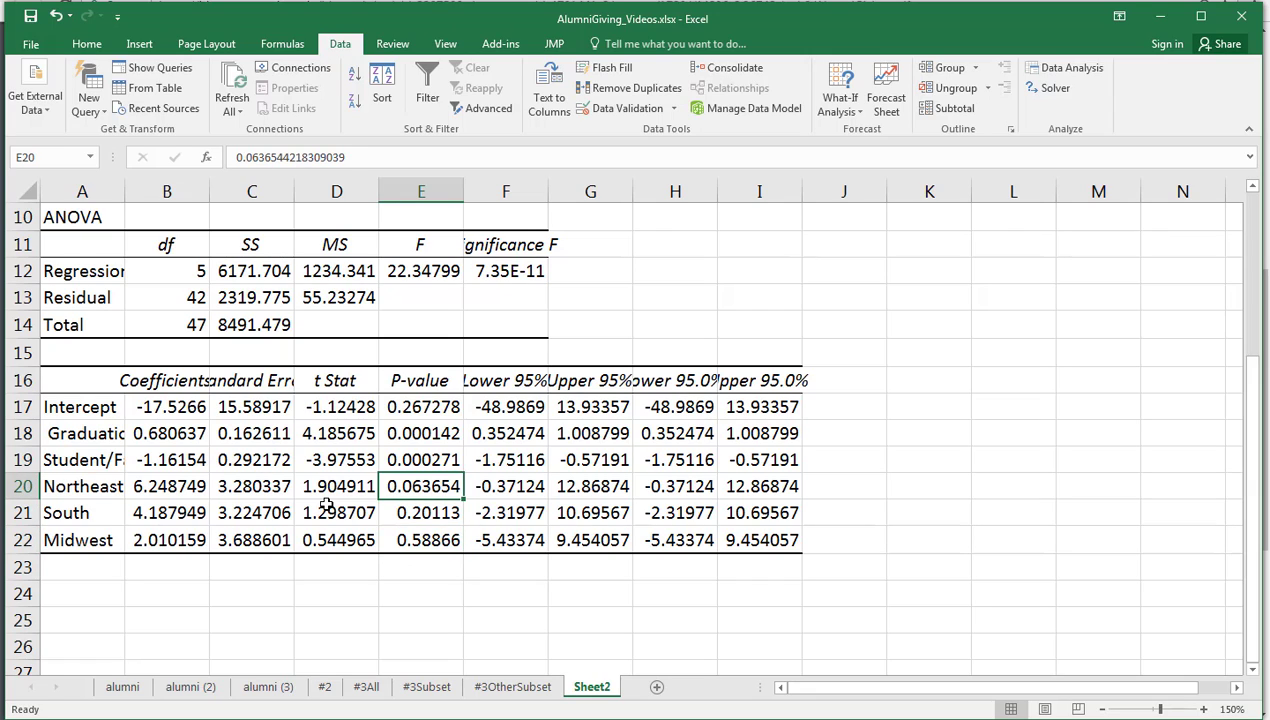
Review the regression output from the summary statistics down to the Midwest row of the coefficient table.
key(Left)
key(Left)
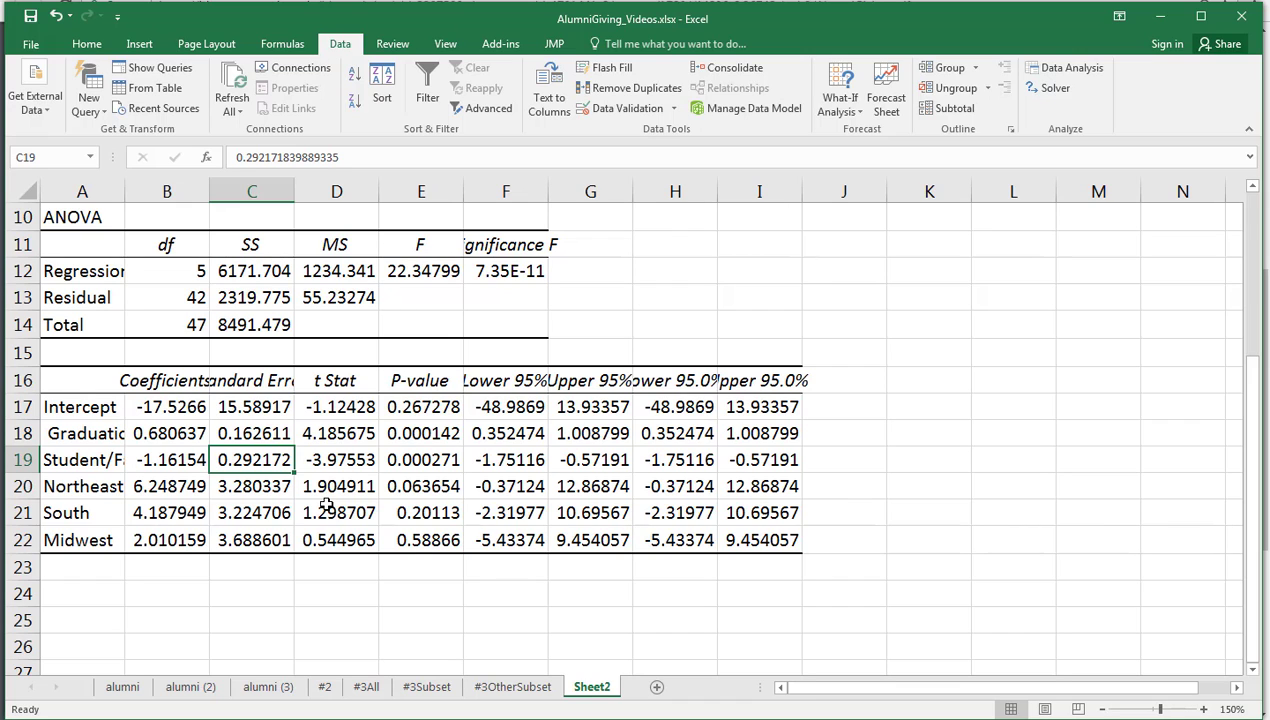
key(Up)
key(Up)
key(Up)
key(Up)
key(Up)
key(Up)
key(Up)
key(Up)
key(Up)
key(Up)
key(Up)
key(Up)
key(Up)
key(Up)
key(Up)
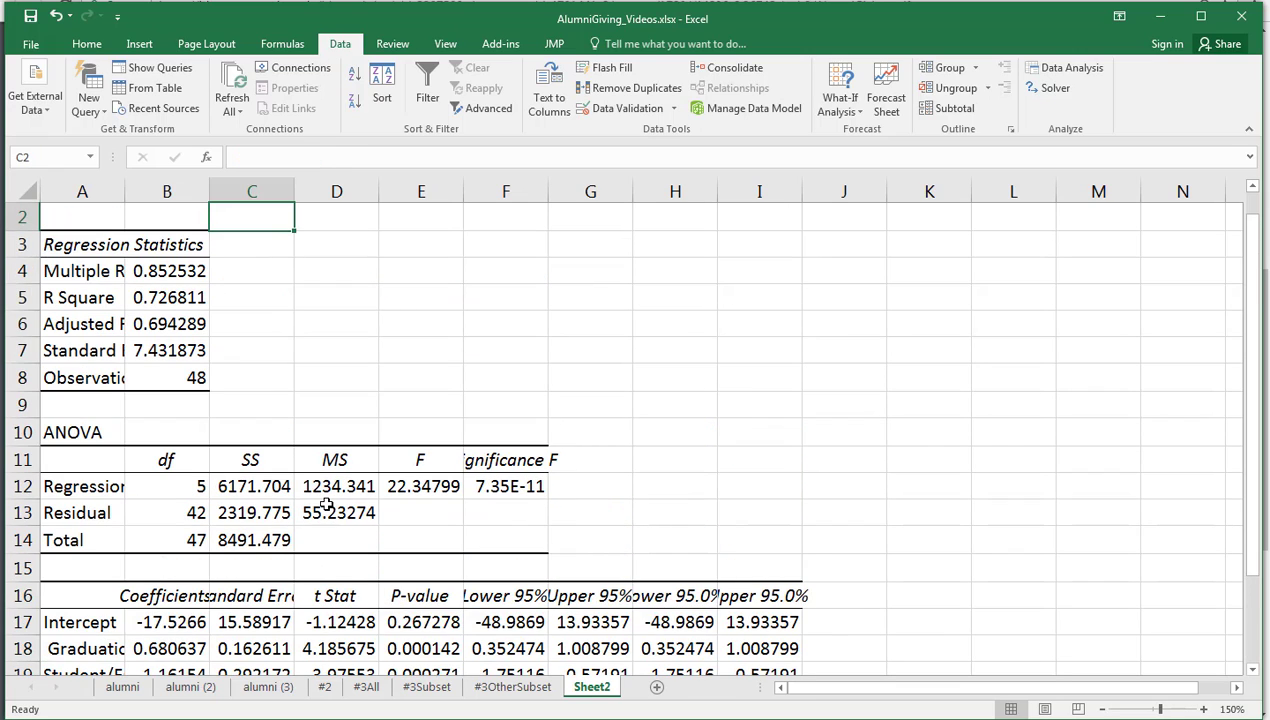
key(Down)
key(Down)
key(Down)
key(Down)
key(Down)
key(Down)
key(Down)
key(Down)
key(Down)
key(Down)
key(Down)
key(Down)
key(Down)
key(Down)
key(Down)
key(Down)
key(Down)
key(Down)
key(Down)
key(Down)
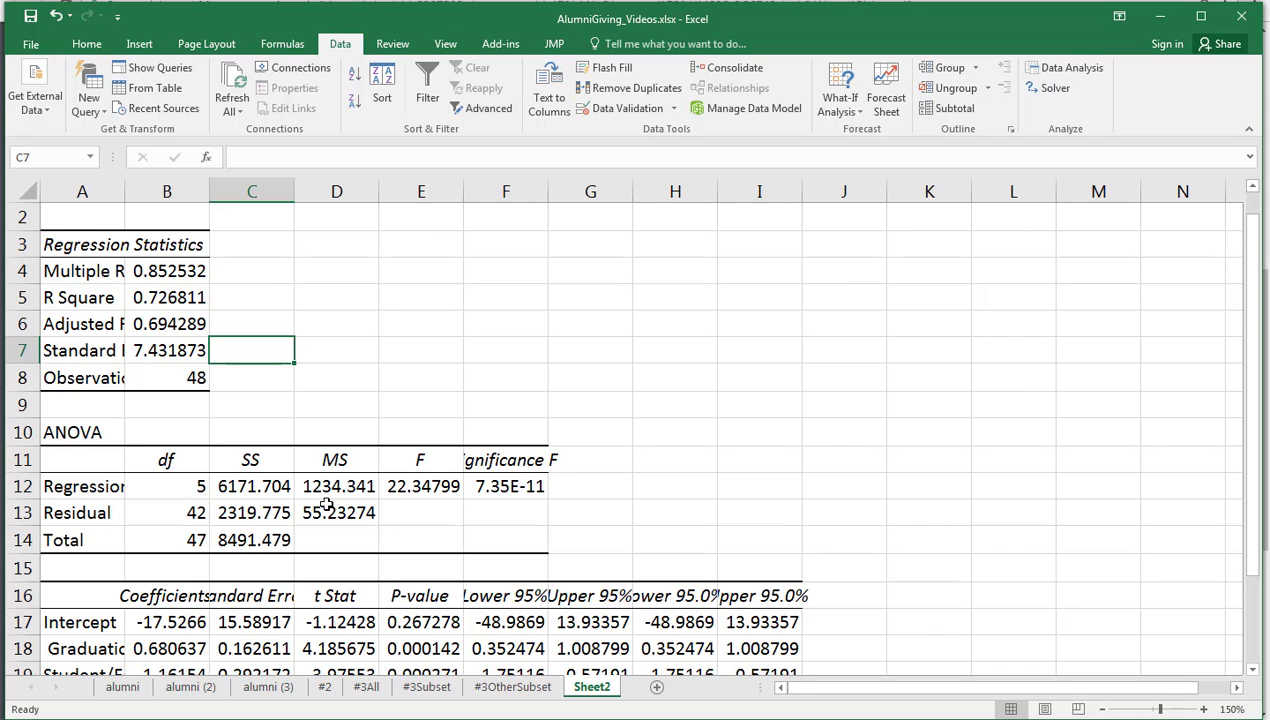
key(Up)
key(Up)
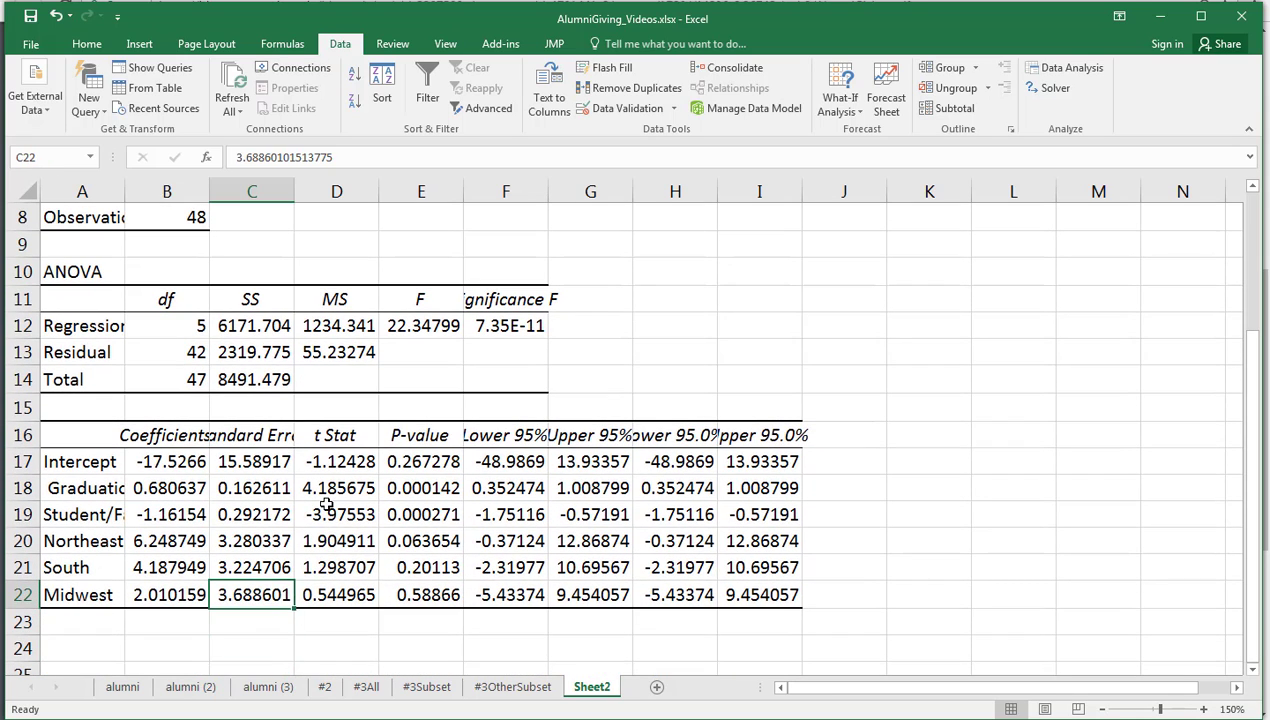
Examine and compare the coefficients of the Northeast, South and Midwest dummy variables.
key(Left)
key(Up)
key(Up)
key(Up)
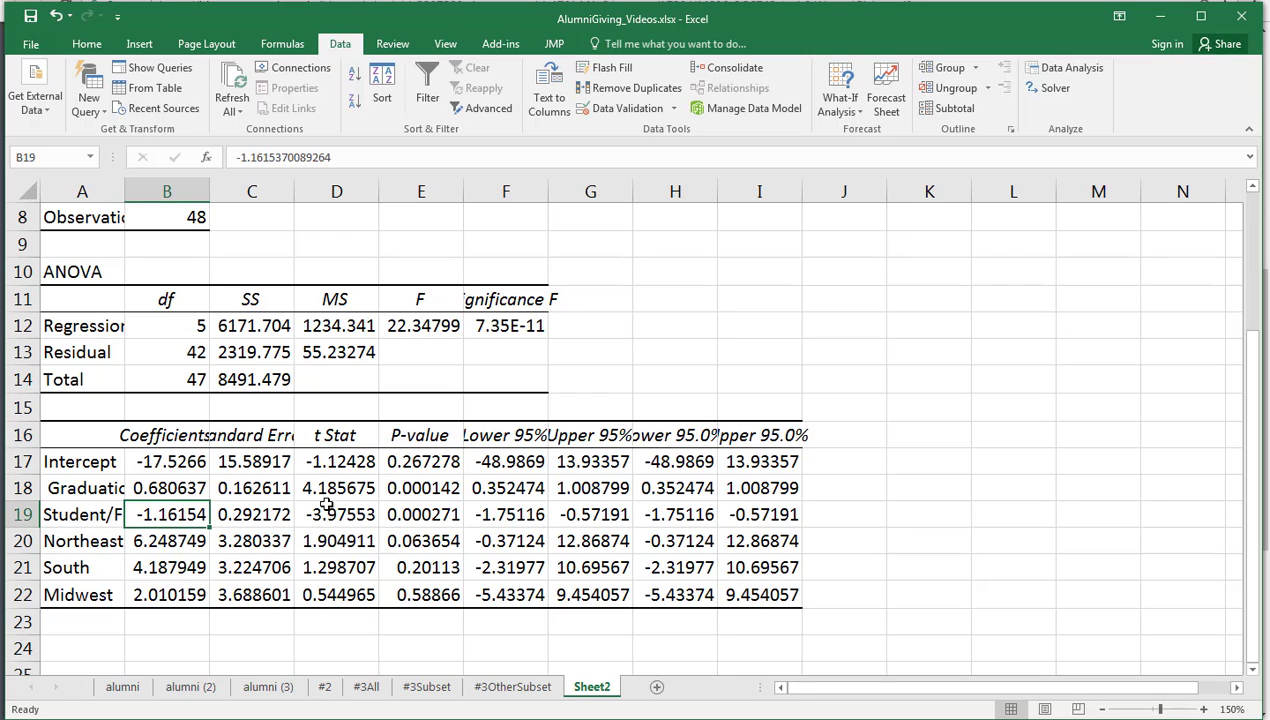
key(Down)
key(Down)
key(Down)
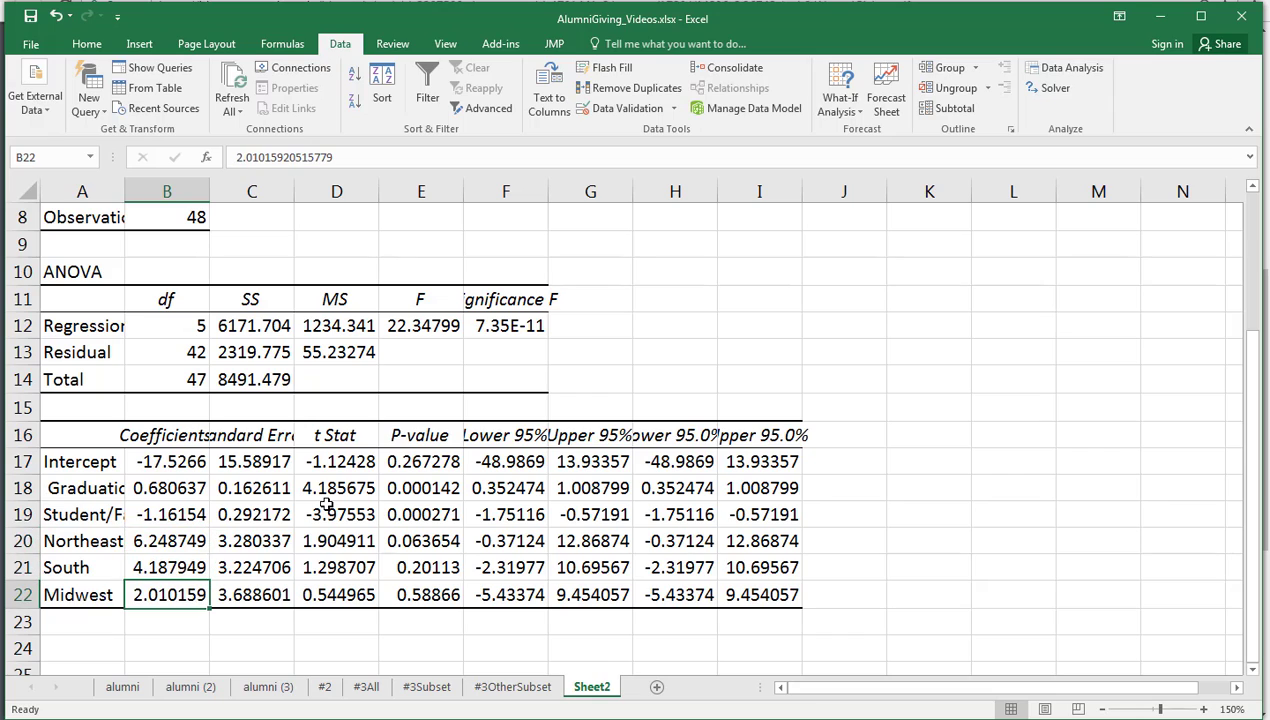
key(Up)
key(Up)
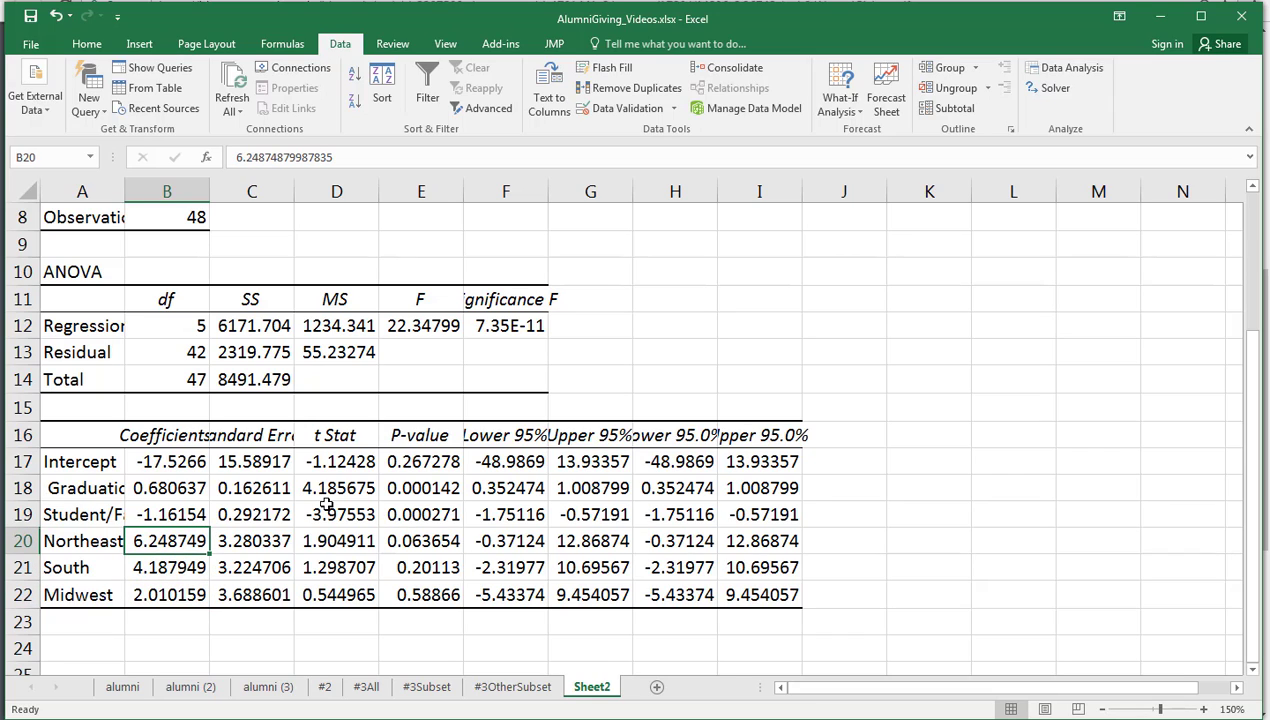
key(Down)
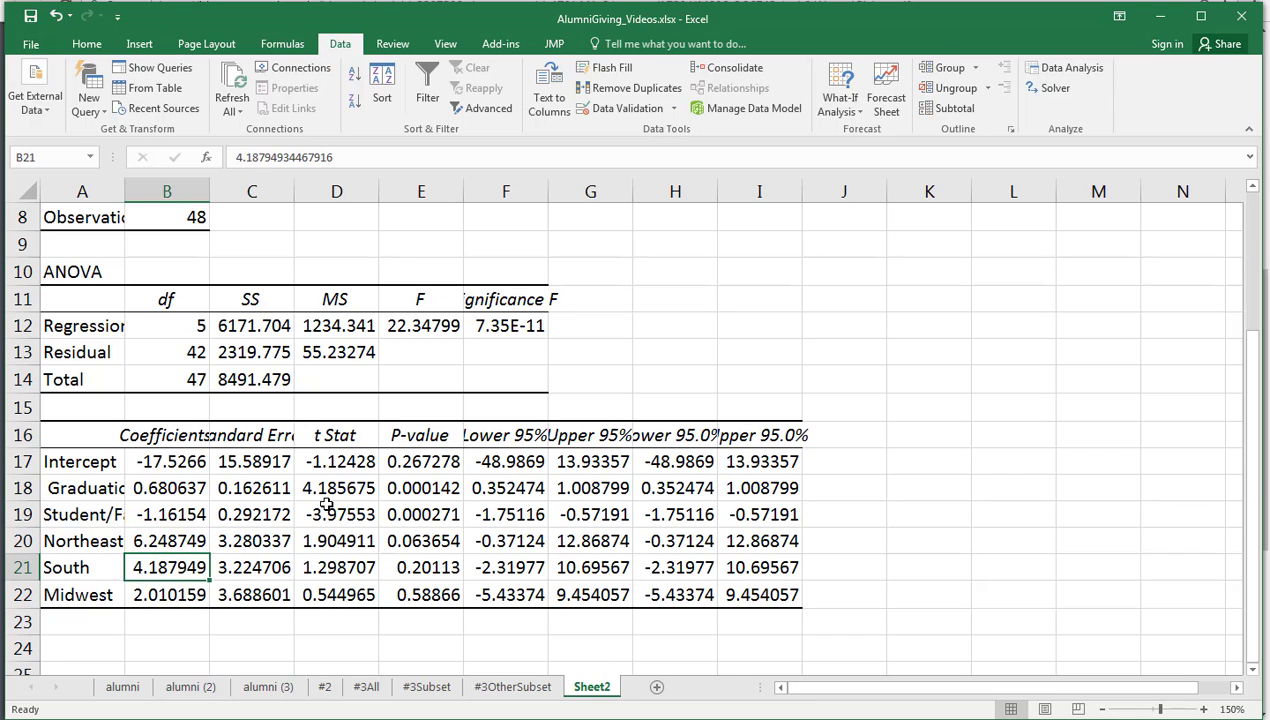
Compare the Northeast coefficient with the South and Midwest coefficients in the coefficient table.
key(Down)
key(Up)
key(Up)
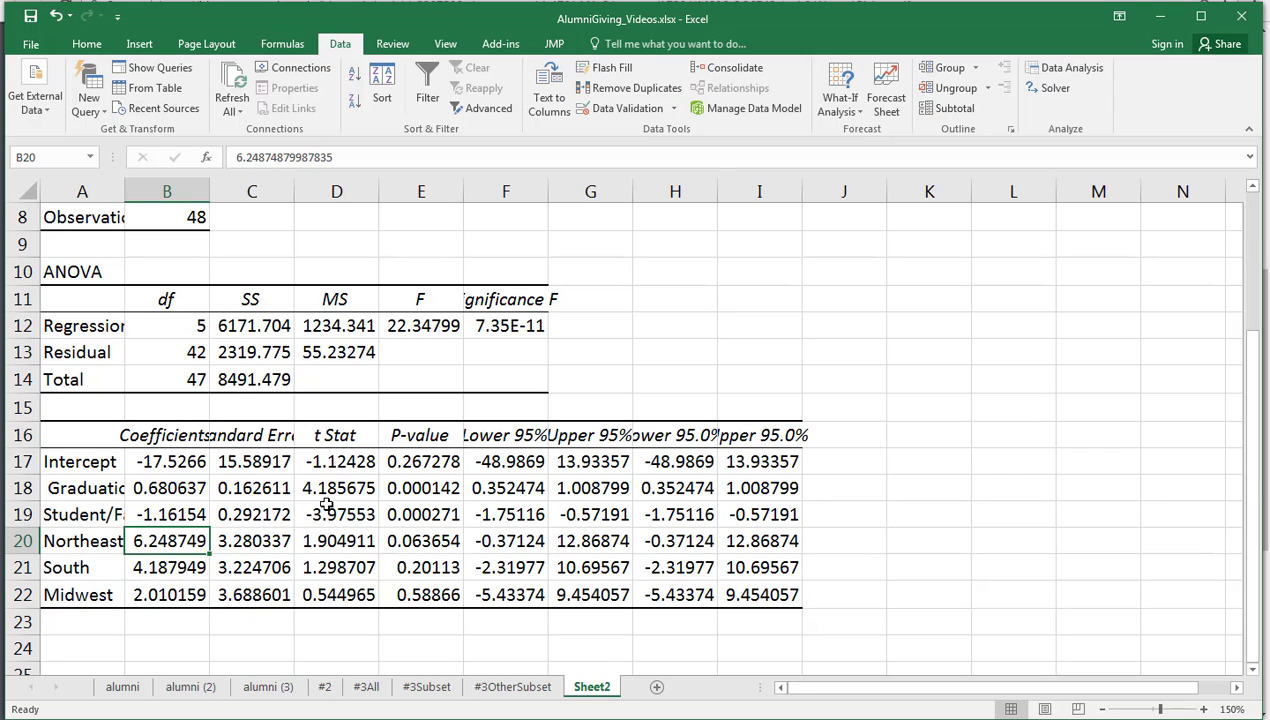
key(Down)
key(Down)
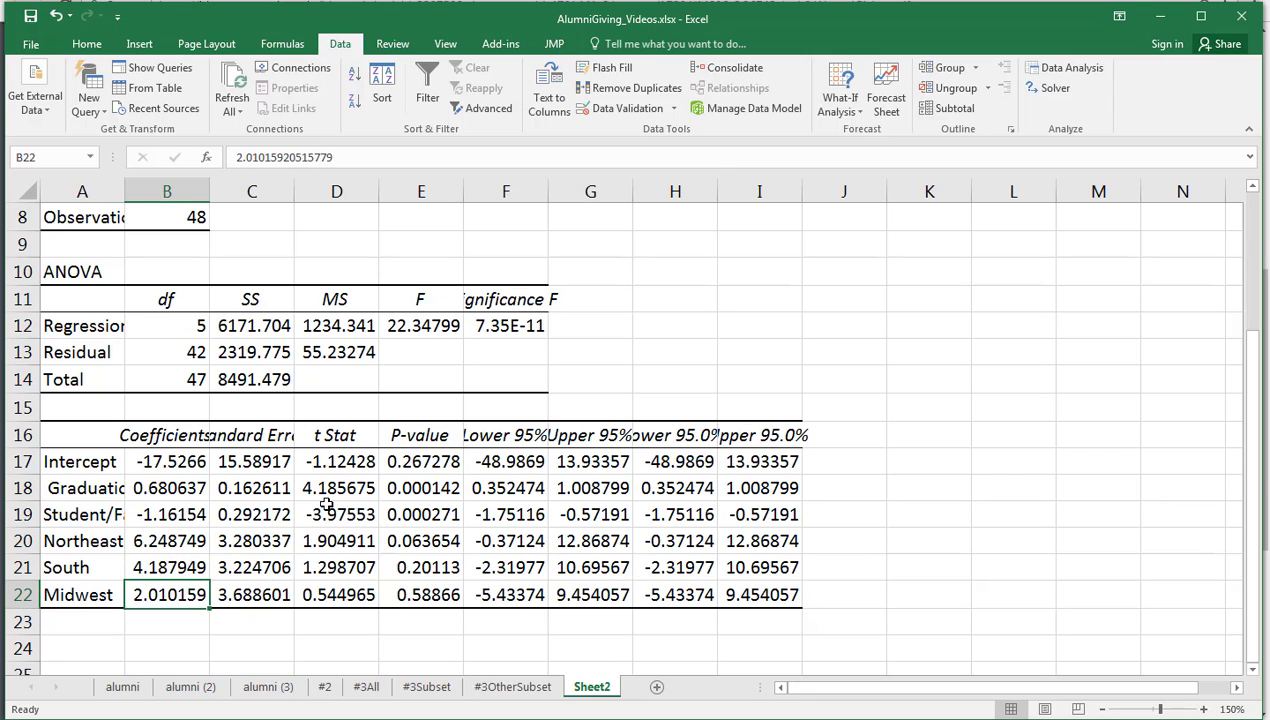
key(Up)
key(Up)
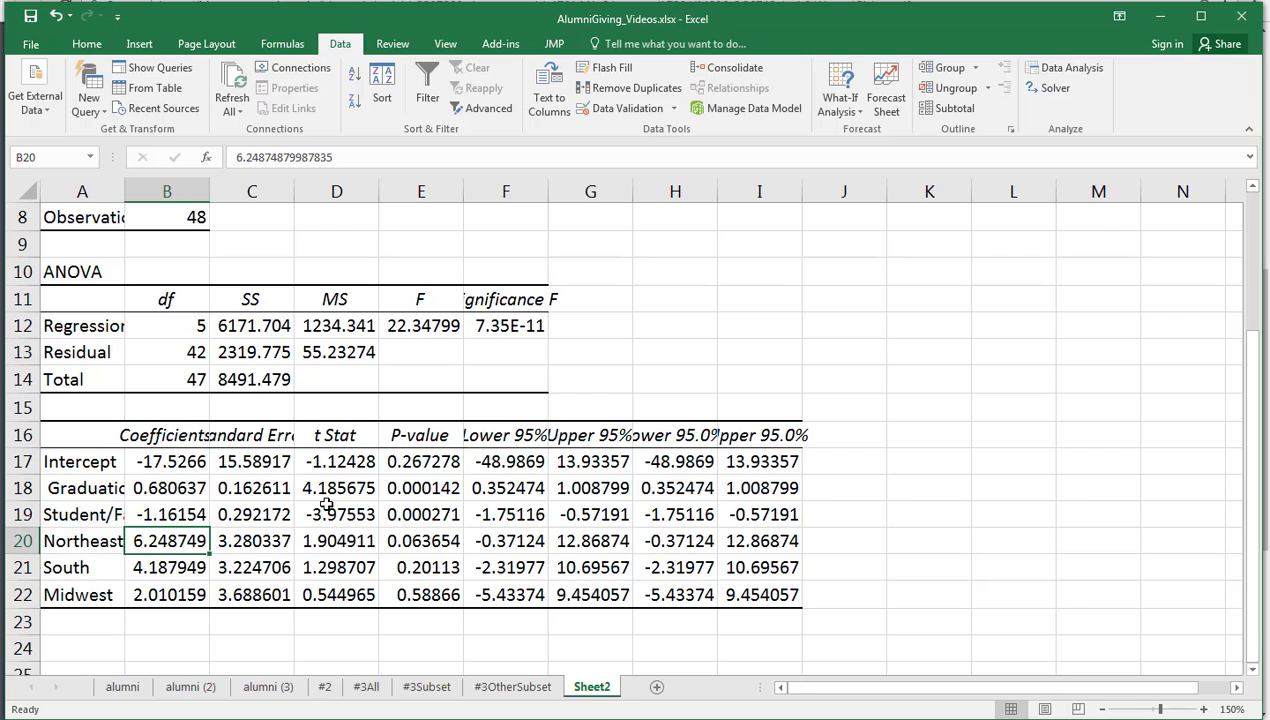
key(Left)
key(Right)
key(Left)
key(Right)
key(Down)
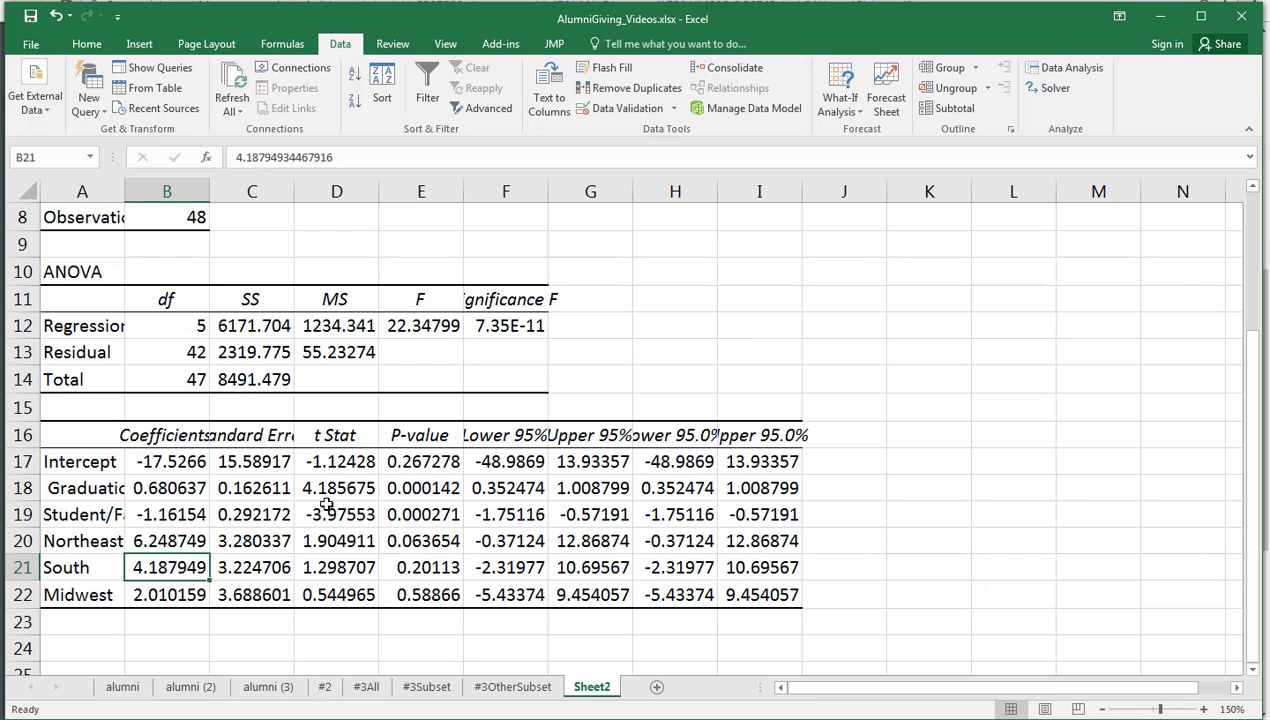
key(Up)
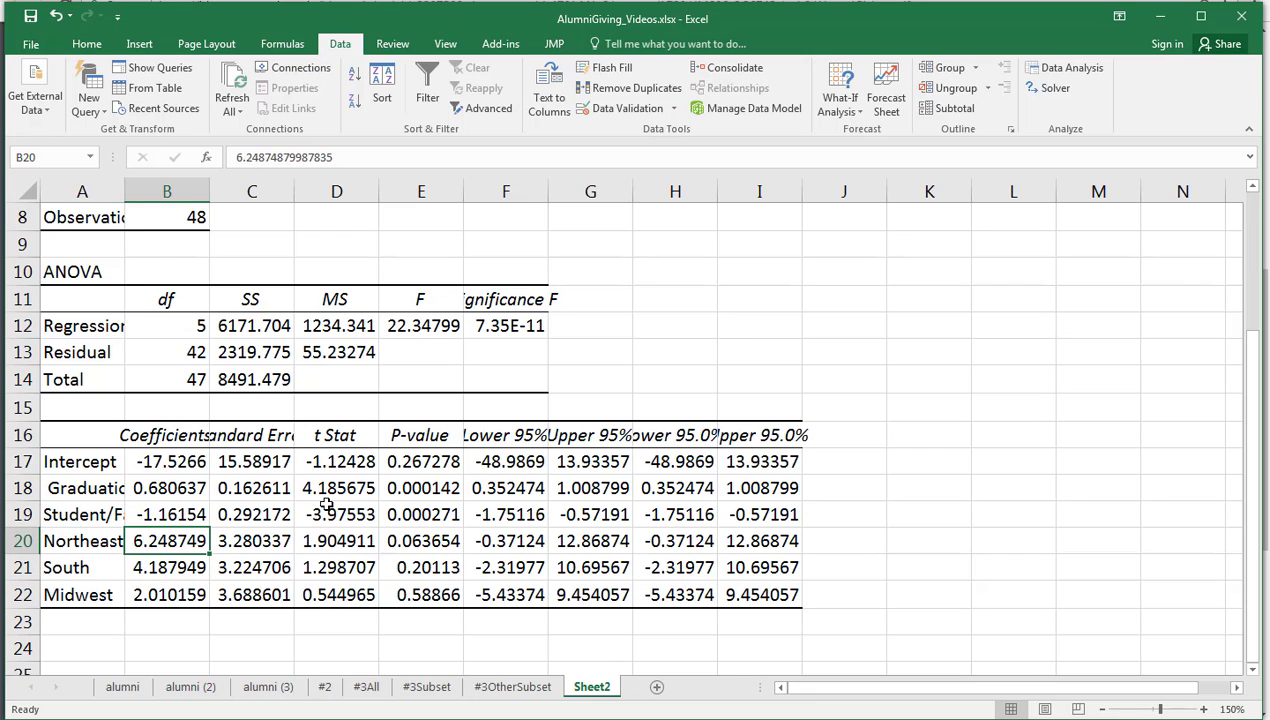
key(Down)
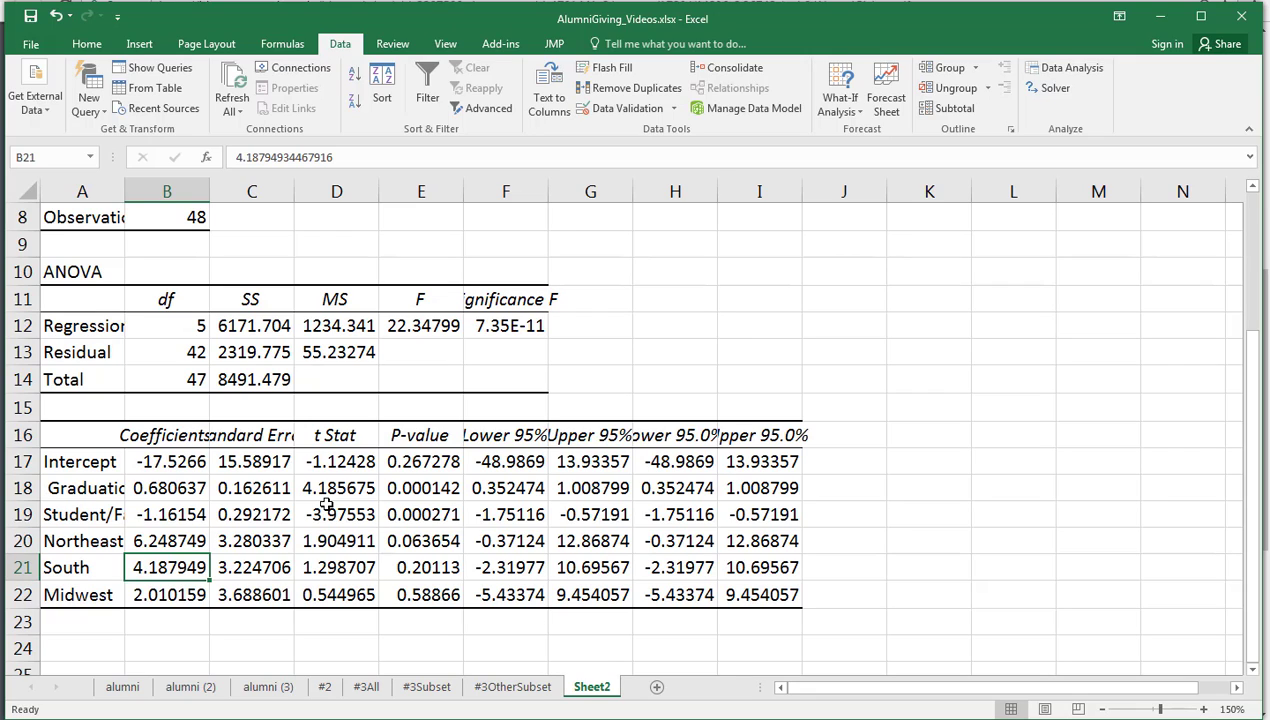
key(Down)
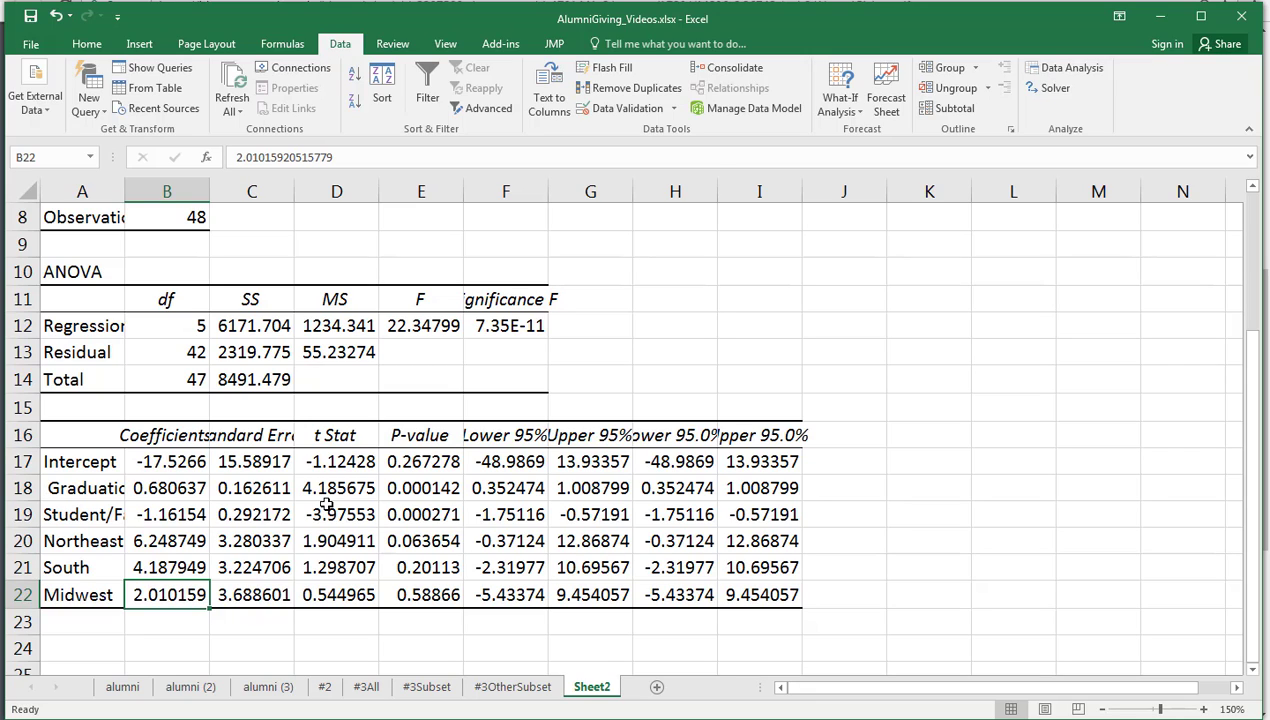
key(Up)
key(Up)
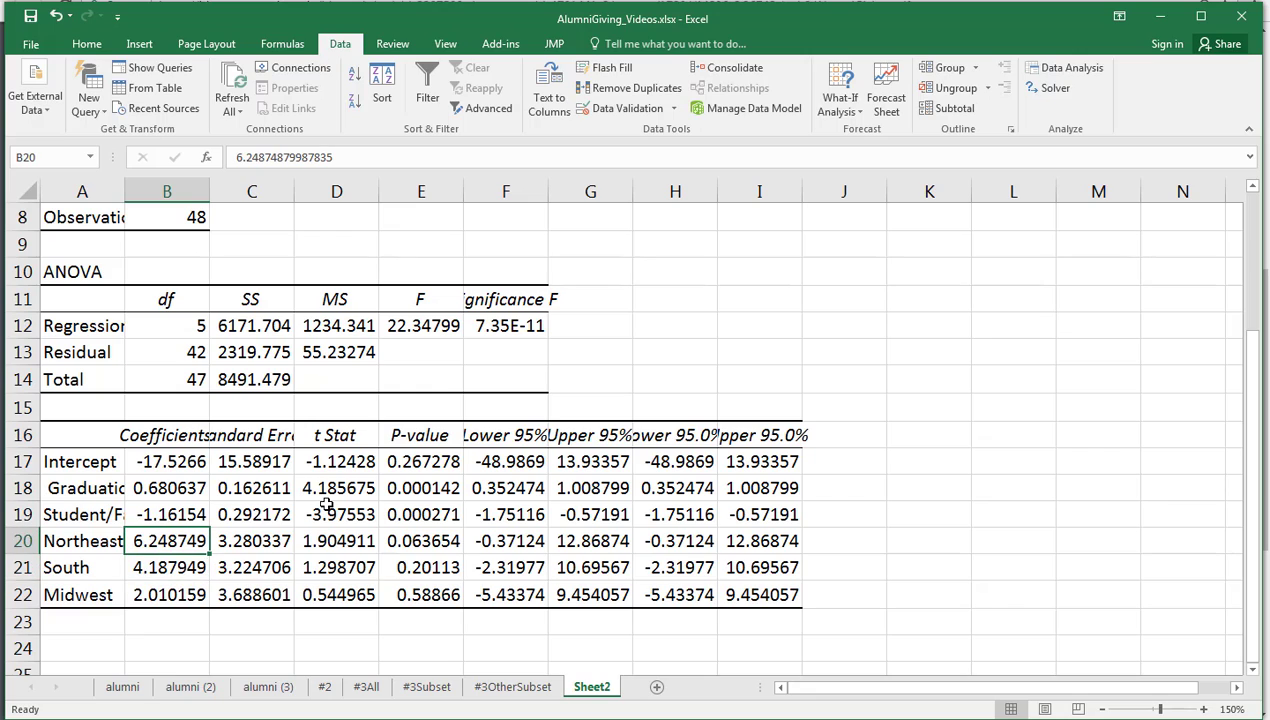
Examine the P-values of the Northeast, South and Midwest dummy variables alongside that of Student/Faculty Ratio.
key(Right)
key(Right)
key(Right)
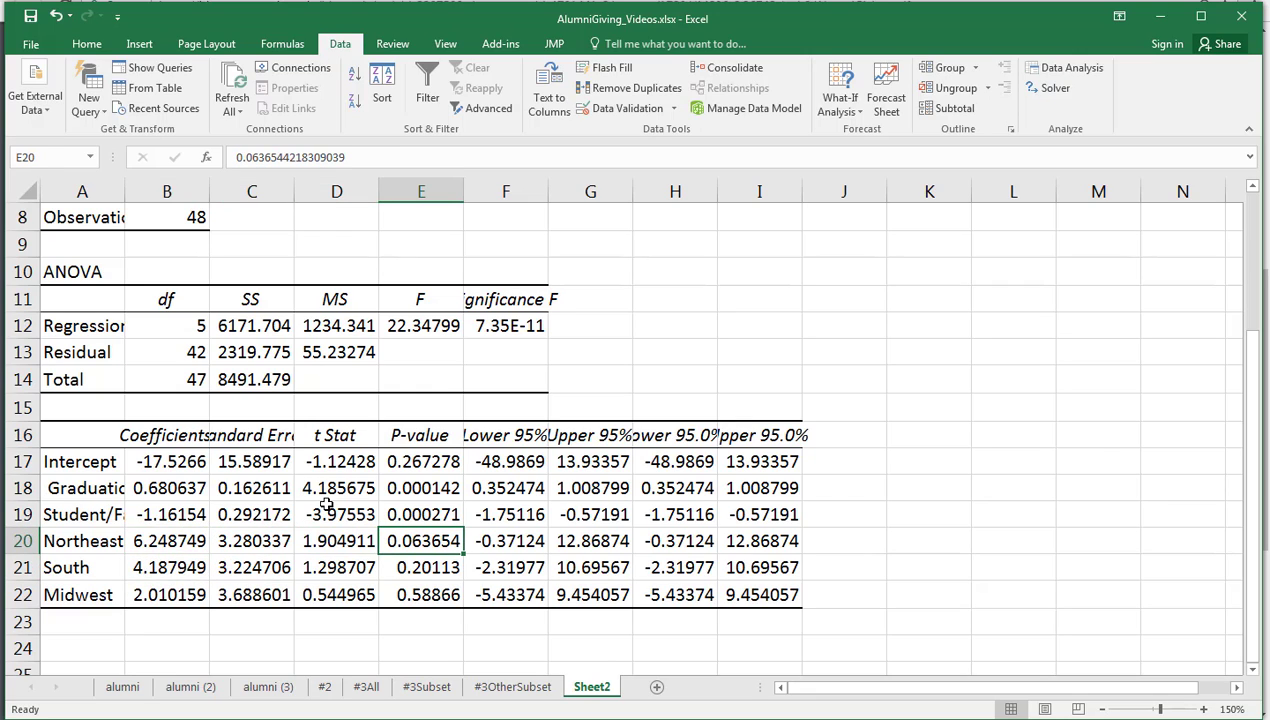
key(Down)
key(Down)
key(Up)
key(Up)
key(Up)
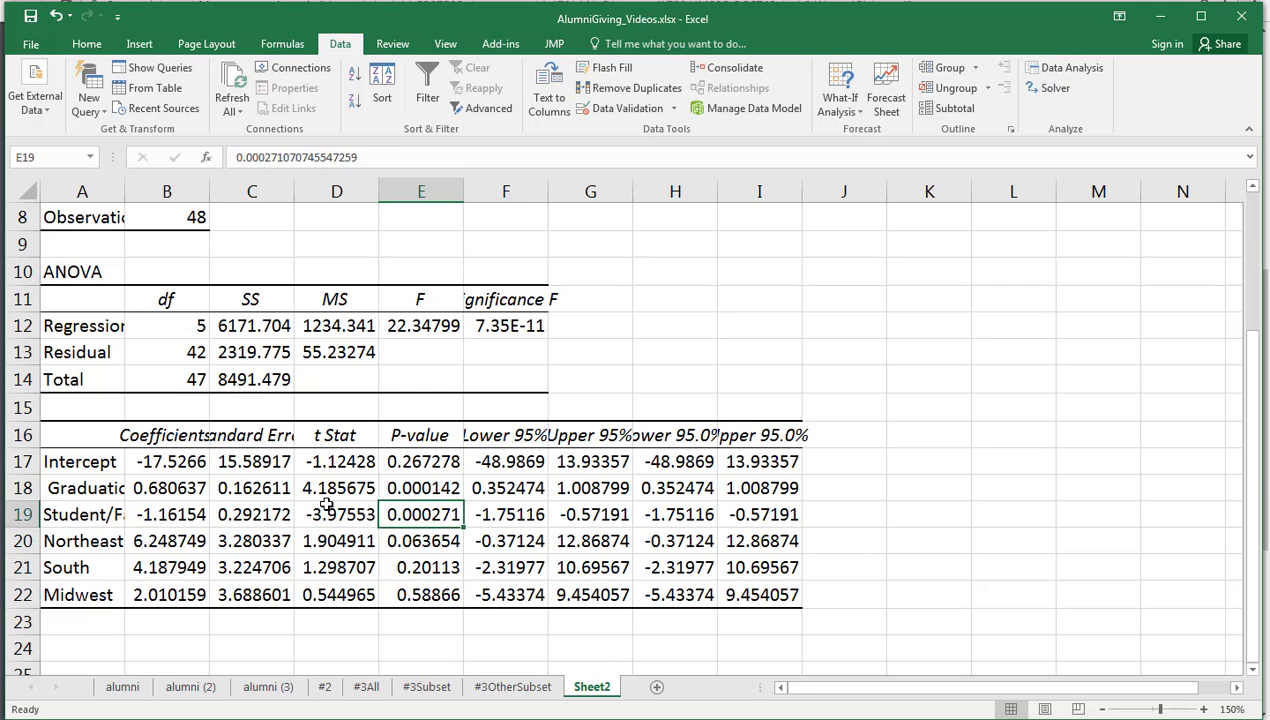
key(Down)
key(Down)
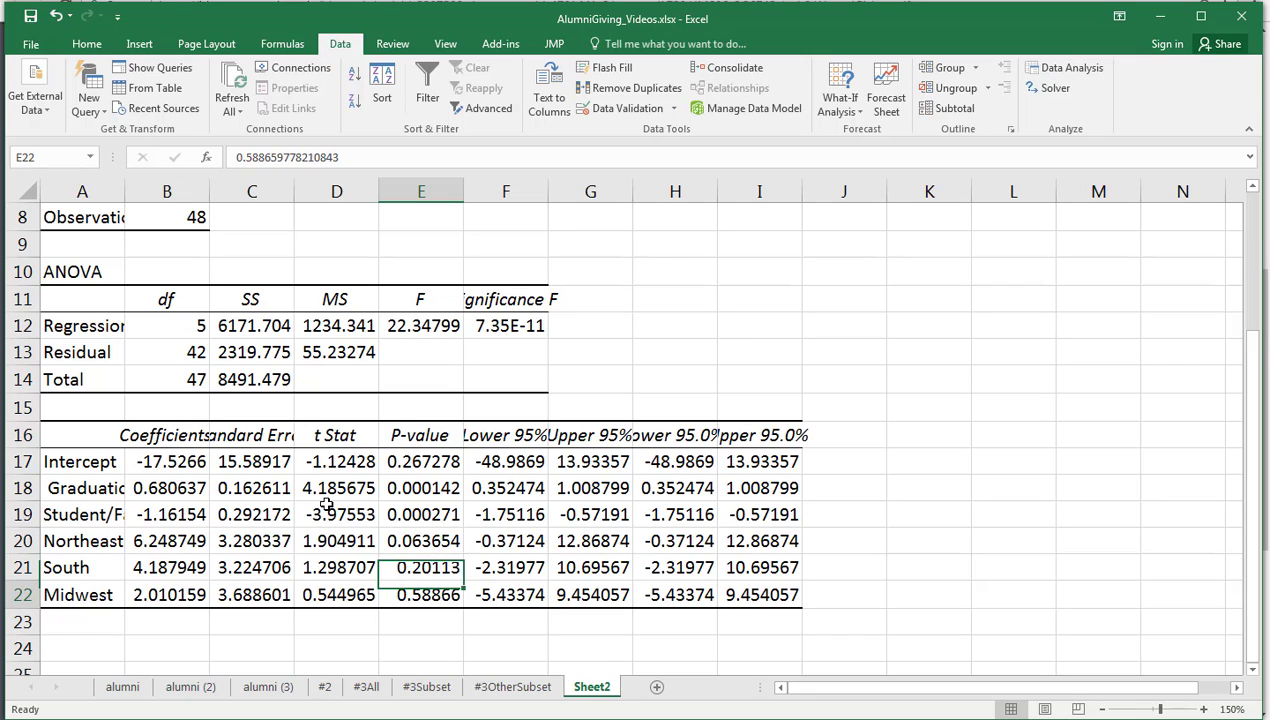
key(Down)
Review the Midwest, Northeast and South labels together with their coefficients, ending on the Northeast coefficient.
key(Left)
key(Left)
key(Left)
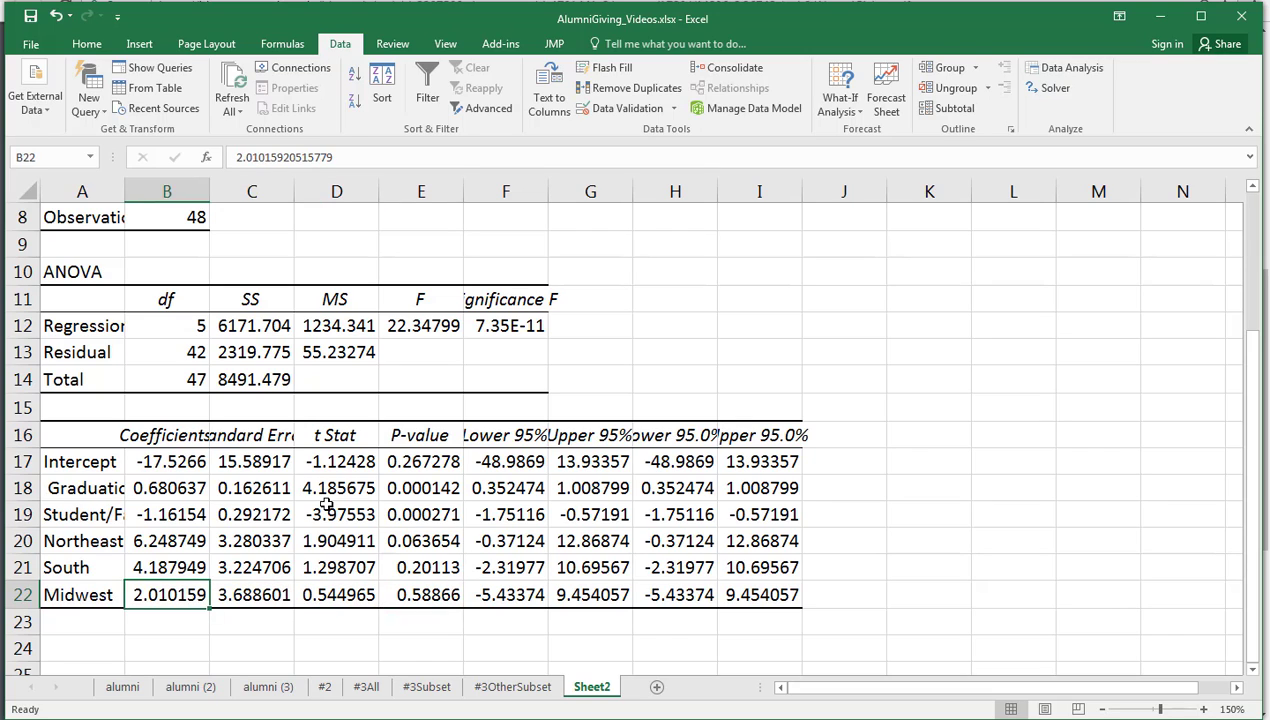
key(Left)
key(Right)
key(Up)
key(Up)
key(Left)
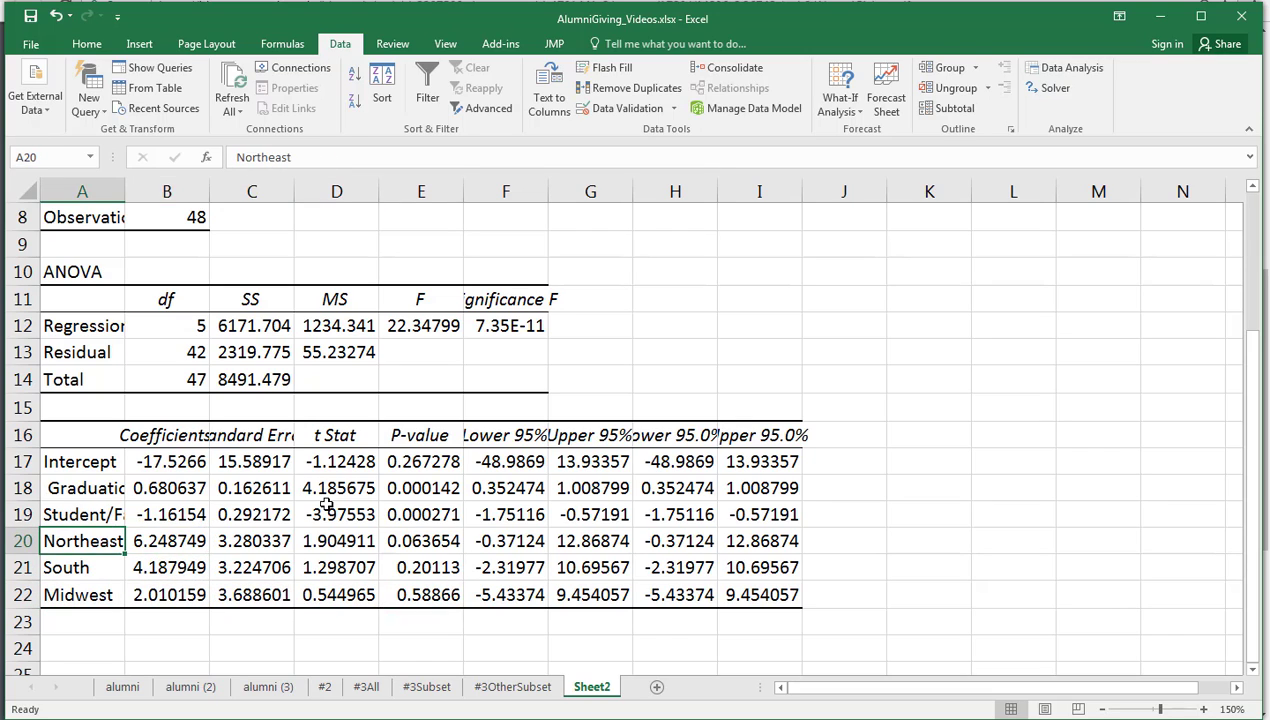
key(Right)
key(Left)
key(Right)
key(Left)
key(Down)
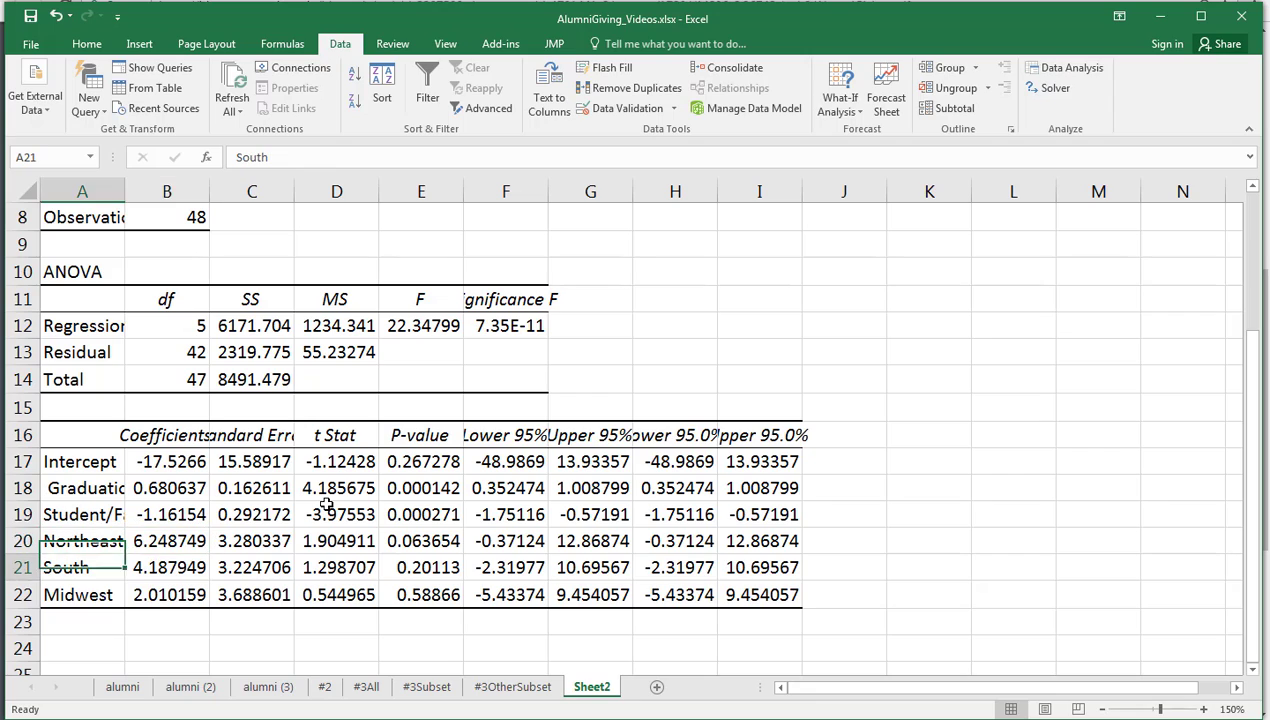
key(Right)
key(Down)
key(Left)
key(Up)
key(Up)
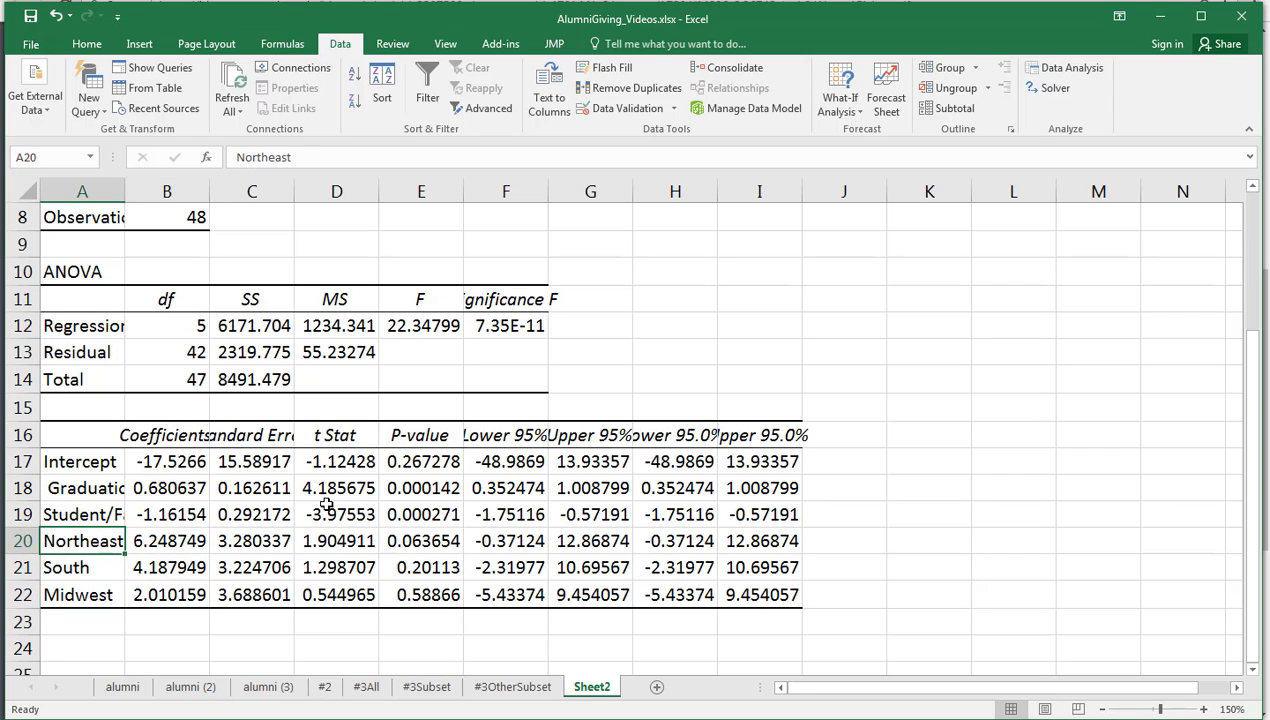
key(Right)
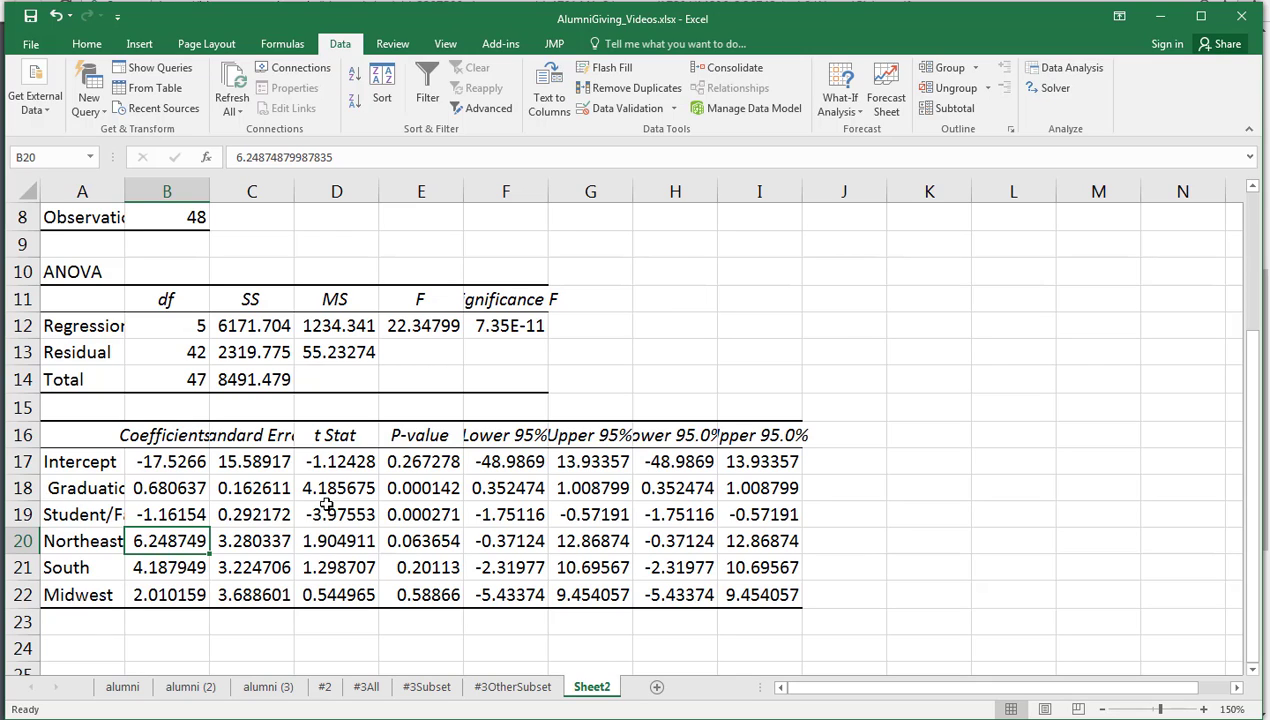
Show the #3Subset regression output and switch to the AlumniGiving.pdf assignment in Chrome.
click(418, 690)
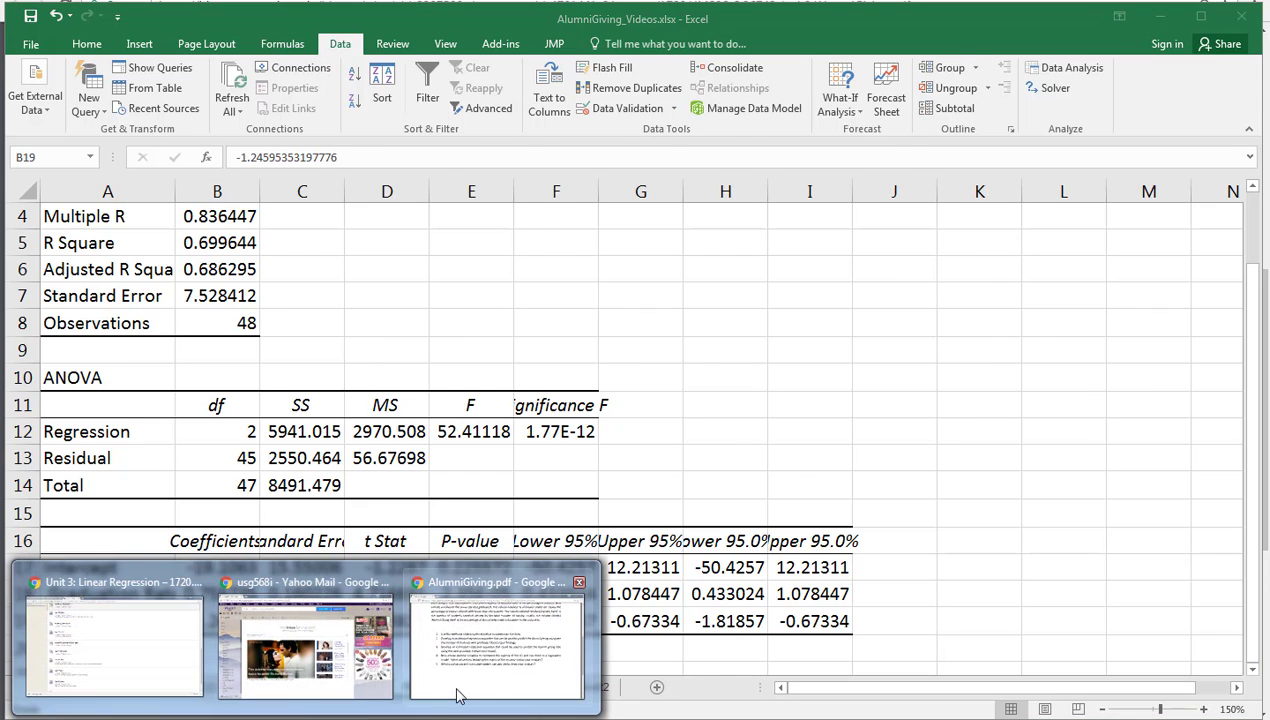
click(454, 689)
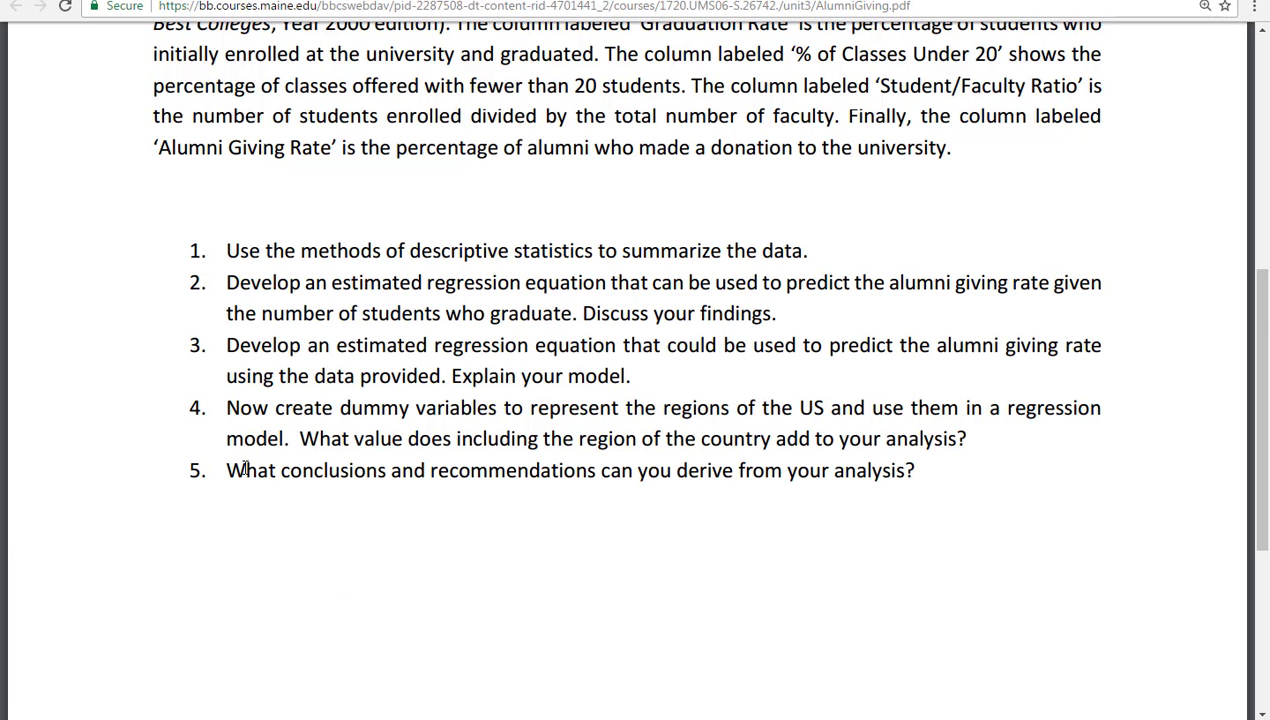